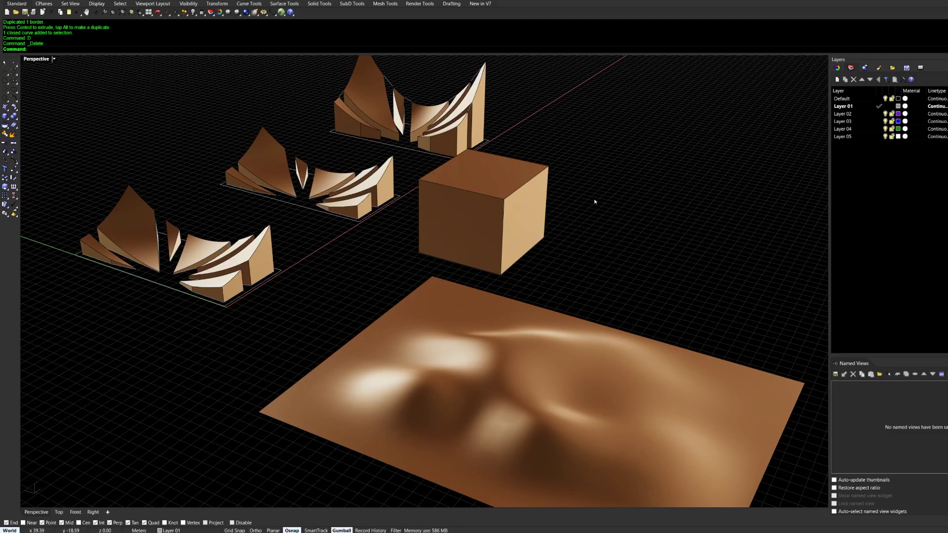
# Step: Window-select the front group's solids and curves, and remove the middle group's boundary curve from the selection
pyautogui.click(287, 279)
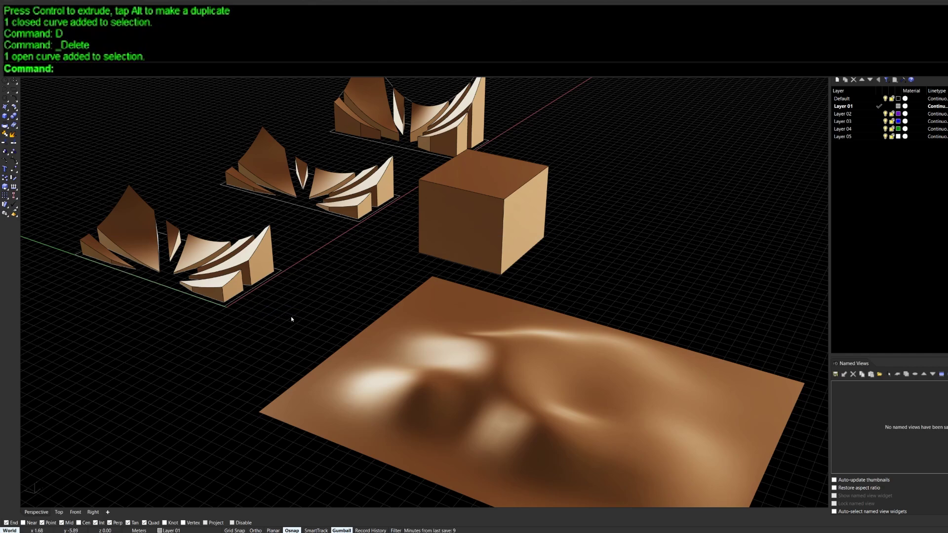
pyautogui.moveTo(292, 316); pyautogui.dragTo(74, 198)
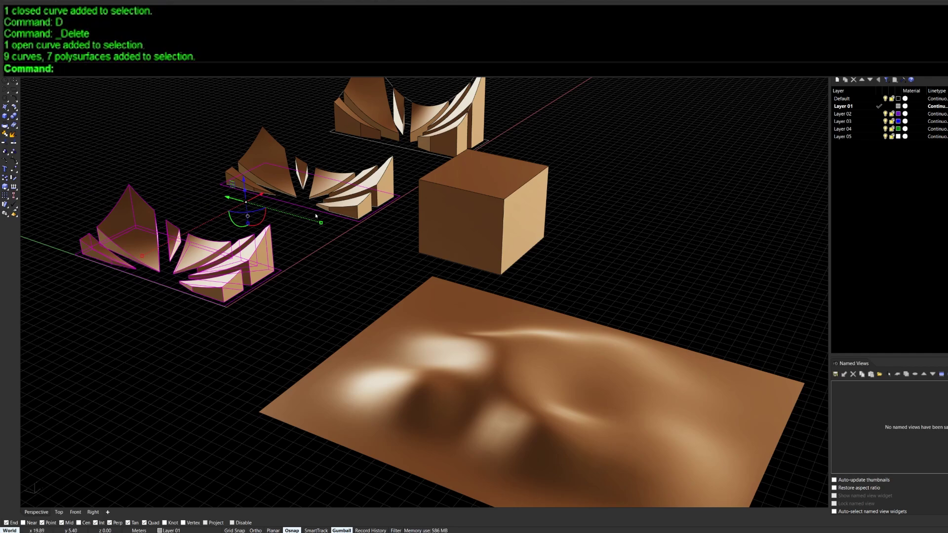
pyautogui.keyDown('ctrl'); pyautogui.click(352, 206); pyautogui.keyUp('ctrl')
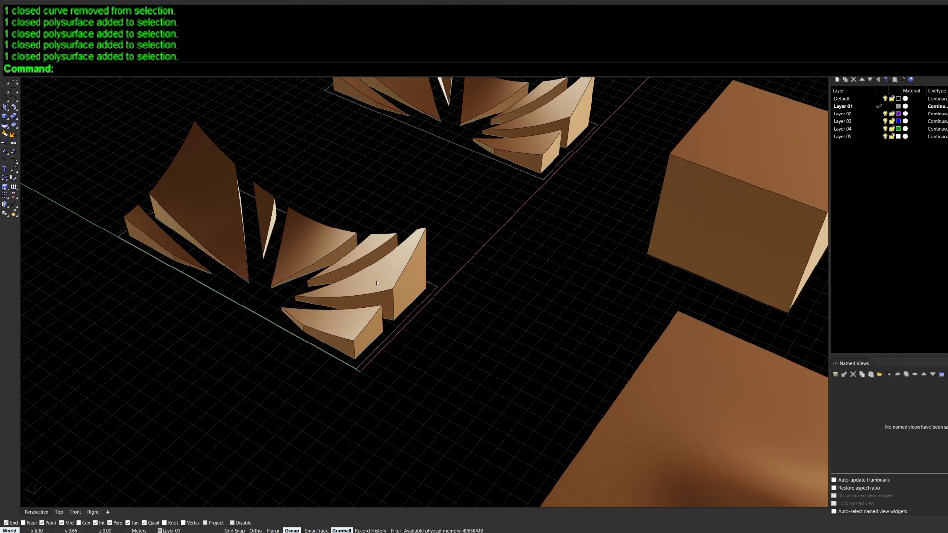
# Step: Recall the previously selected solids of the front group with SelPrev, and clear the selection
pyautogui.write('SelPrev')
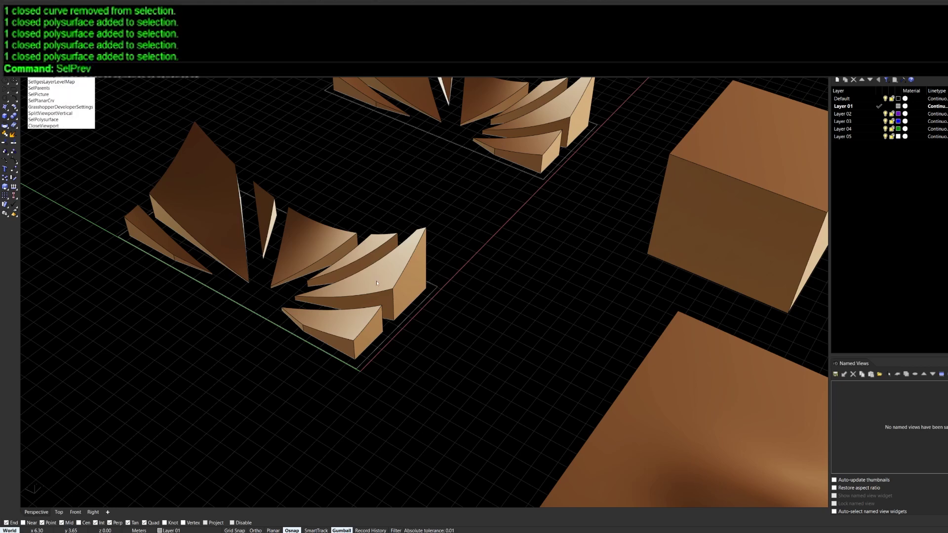
pyautogui.press('Return')
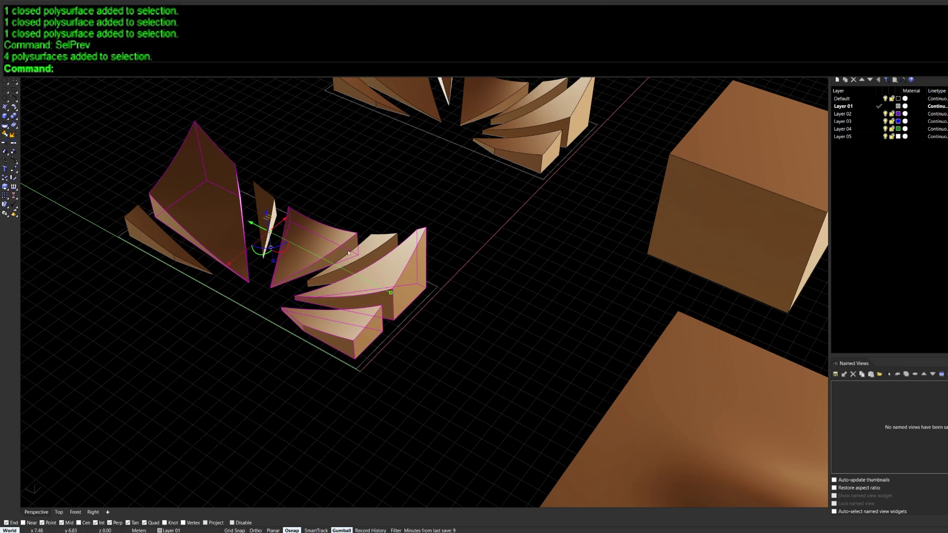
pyautogui.click(485, 351)
# Step: Select the last created objects with SelLast, and finish a new box beside the middle group with its height equal to its width
pyautogui.write('Sel')
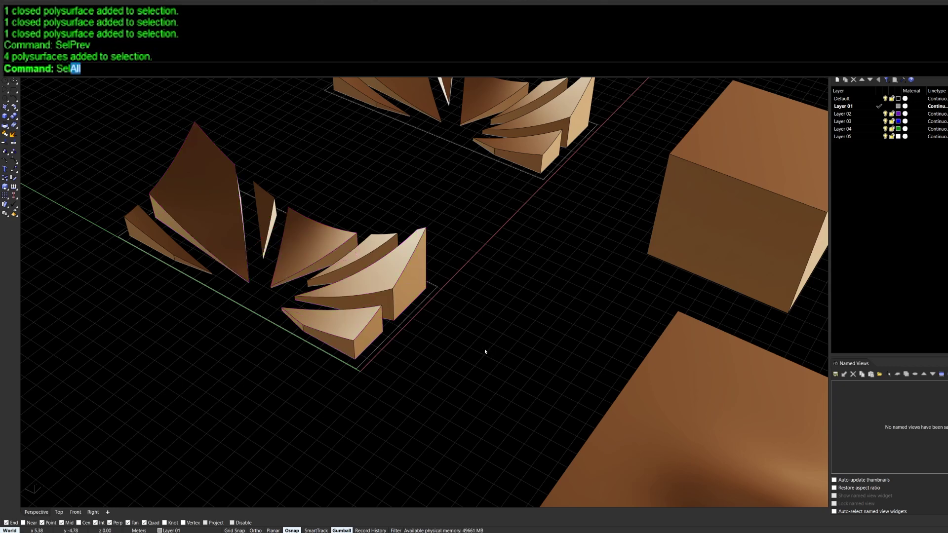
pyautogui.write('Last')
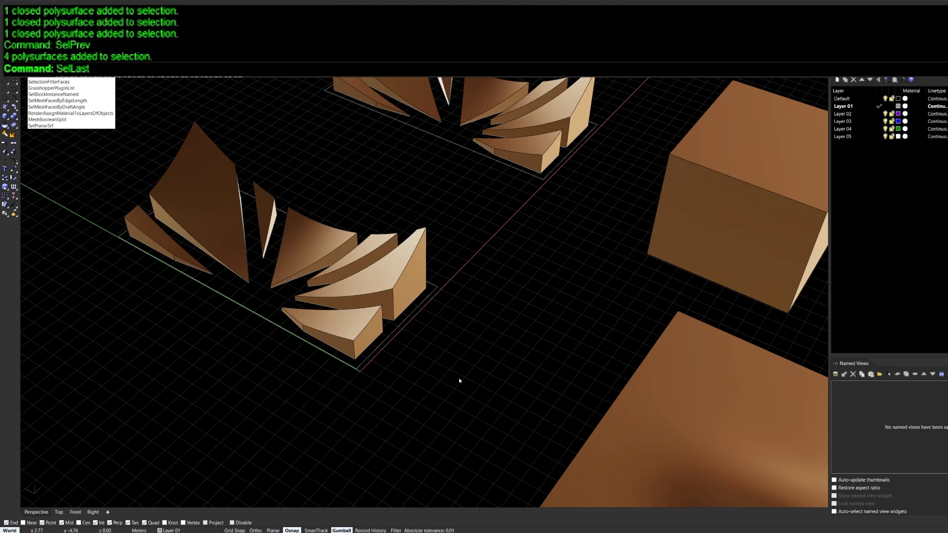
pyautogui.press('Return')
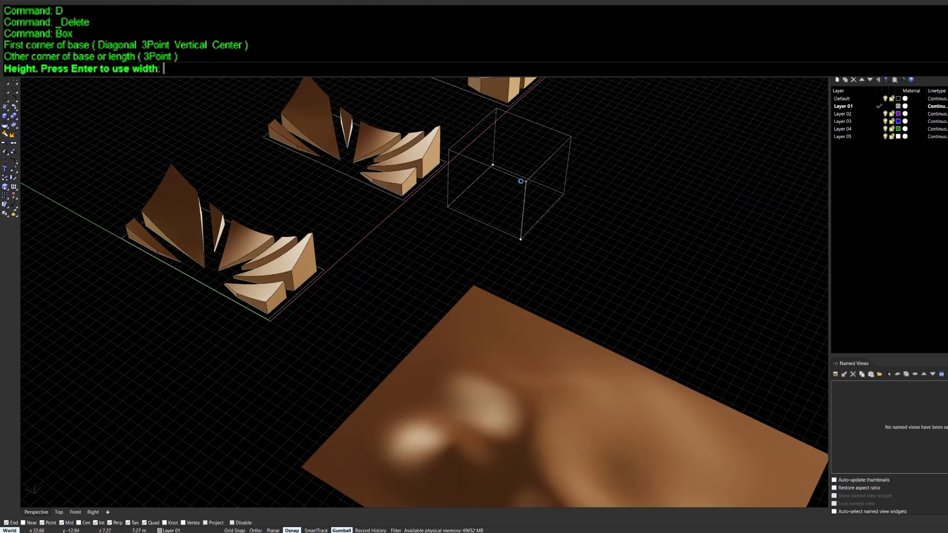
pyautogui.press('Return')
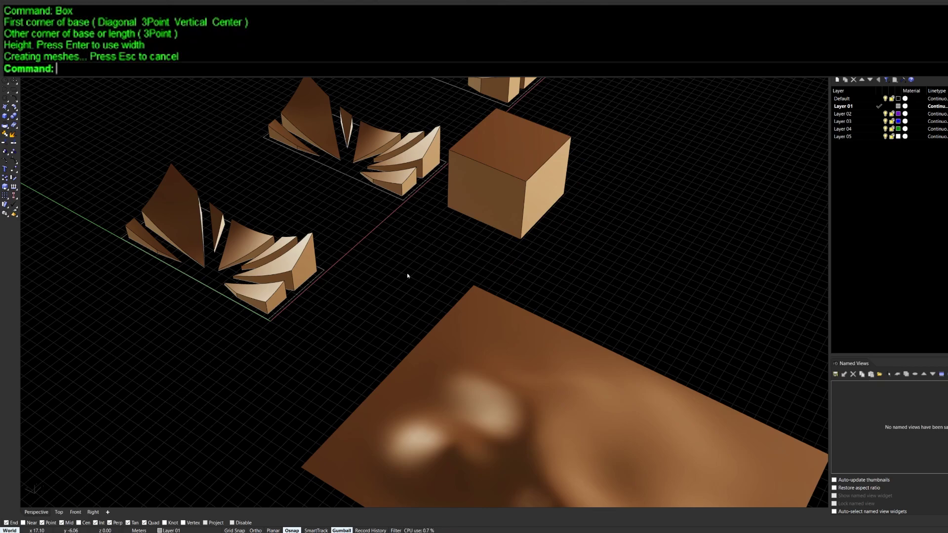
# Step: Select the newly created box with SelLast while it is out of view, and zoom to it with ZS
pyautogui.keyDown('shift'); pyautogui.moveTo(377, 282); pyautogui.dragTo(768, 236, button='right'); pyautogui.keyUp('shift')
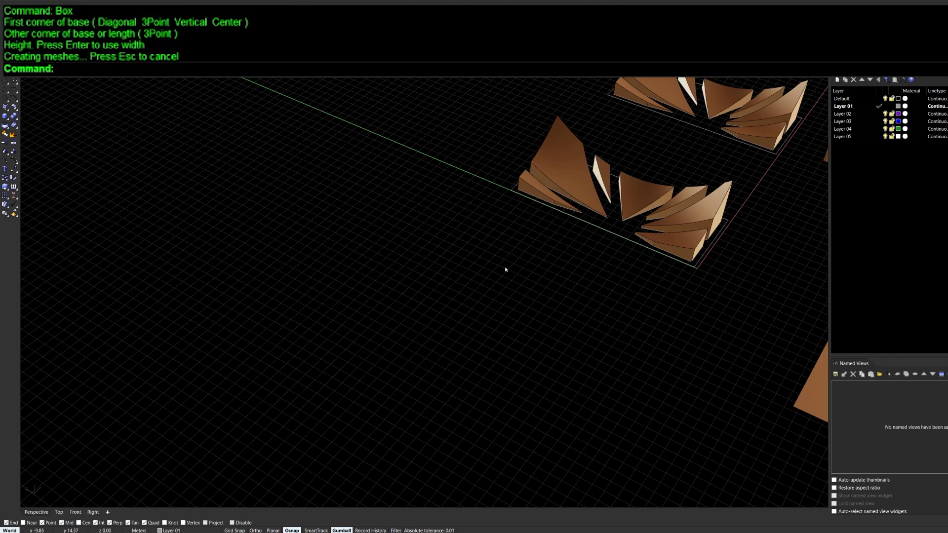
pyautogui.write('Sel')
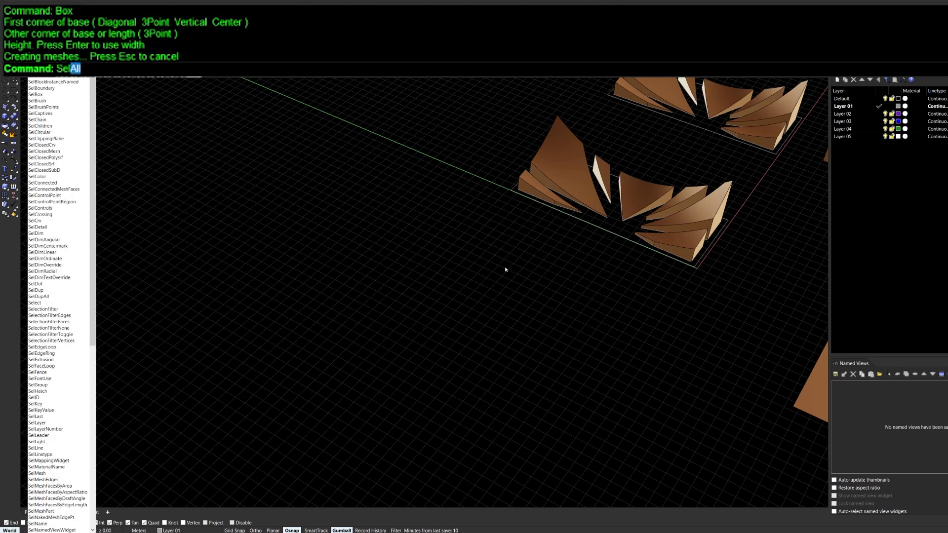
pyautogui.write('Last')
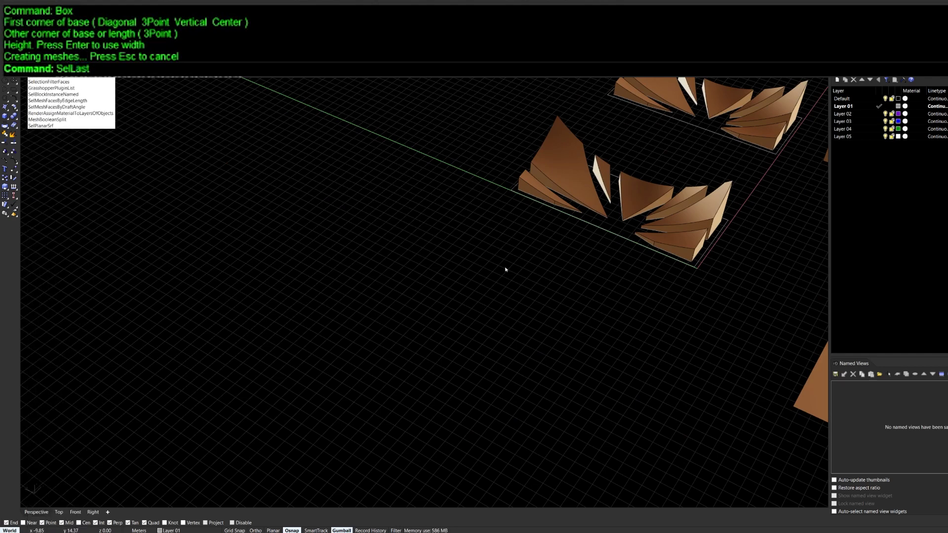
pyautogui.press('Return')
pyautogui.write('ZS')
pyautogui.press('Return')
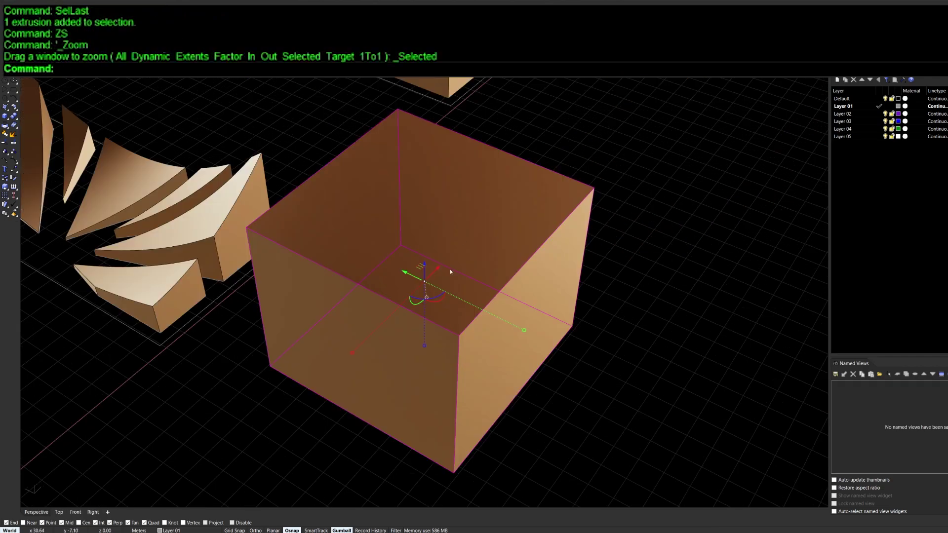
pyautogui.scroll(-5, 328, 285)
pyautogui.scroll(1, 266, 354)
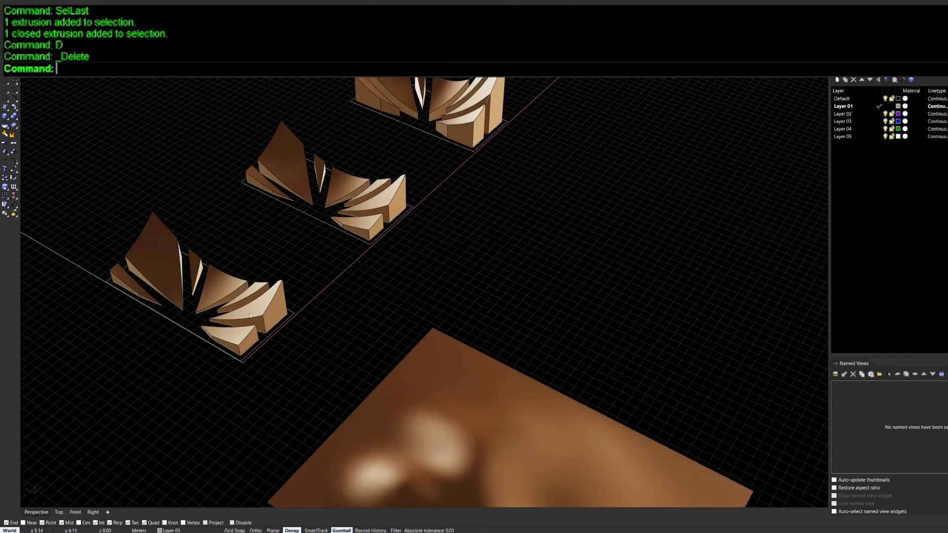
# Step: Isolate the triangular centre piece of the front group and clear the selection
pyautogui.scroll(3, 233, 279)
pyautogui.scroll(6, 234, 279)
pyautogui.keyDown('shift'); pyautogui.moveTo(215, 298); pyautogui.dragTo(453, 253, button='right'); pyautogui.keyUp('shift')
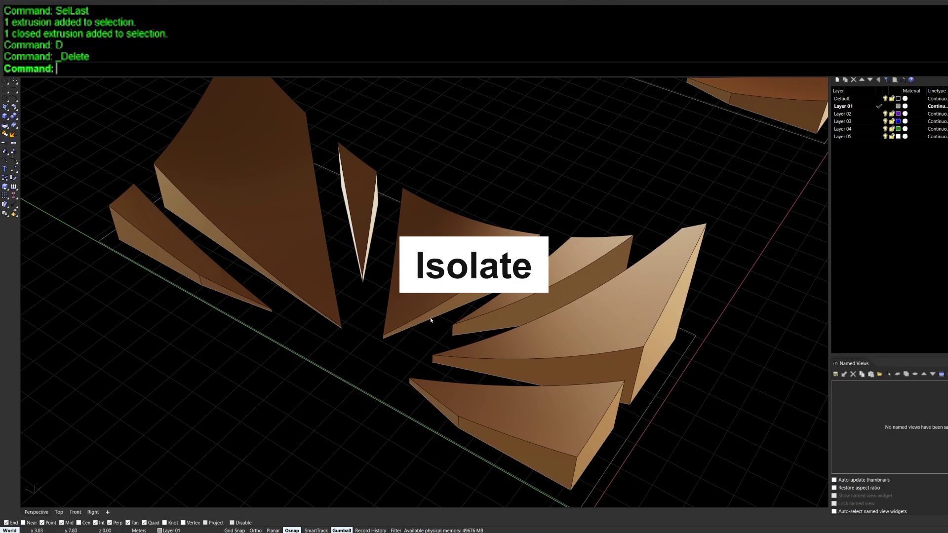
pyautogui.moveTo(419, 316); pyautogui.dragTo(400, 367, button='right')
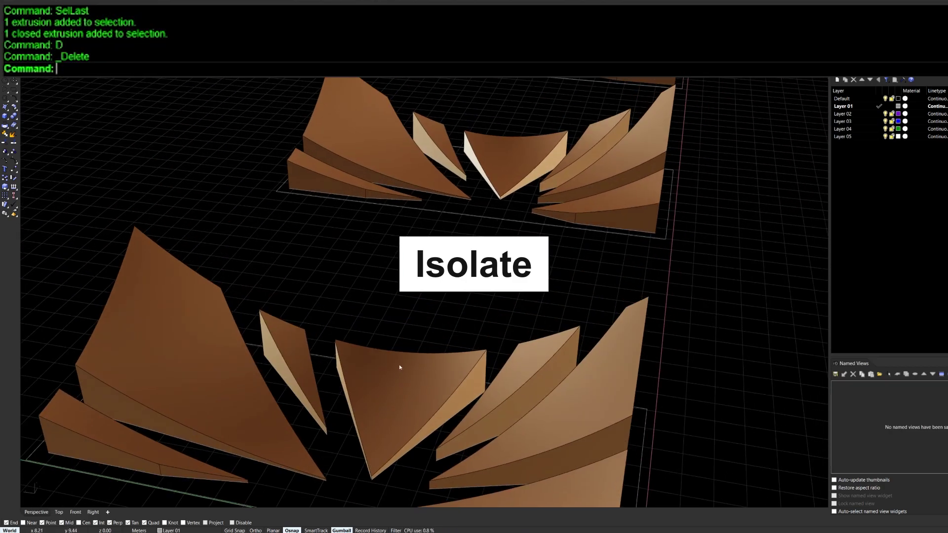
pyautogui.scroll(-3, 400, 367)
pyautogui.click(395, 396)
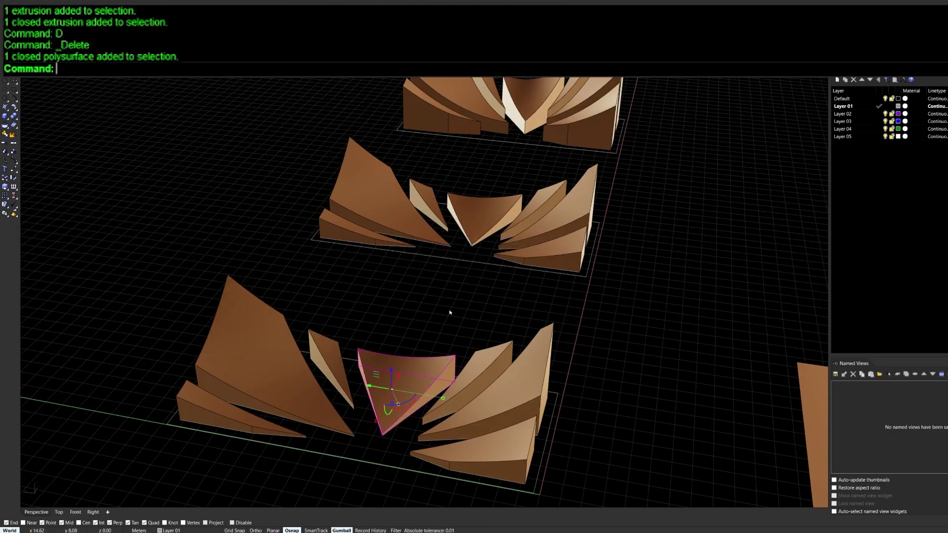
pyautogui.write('Isolate')
pyautogui.press('Return')
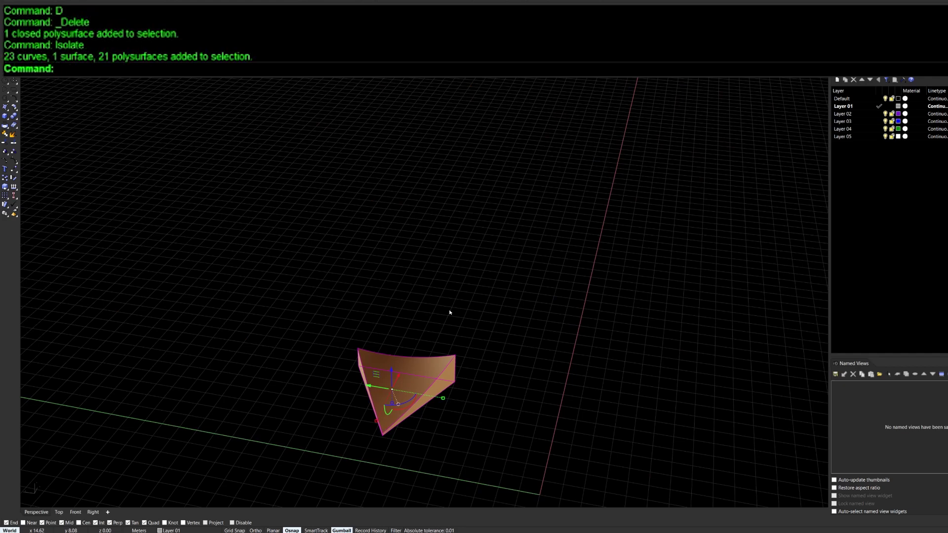
pyautogui.press('Escape')
# Step: Bring all hidden objects back with the Show command
pyautogui.keyDown('shift'); pyautogui.moveTo(429, 394); pyautogui.dragTo(486, 338, button='right'); pyautogui.keyUp('shift')
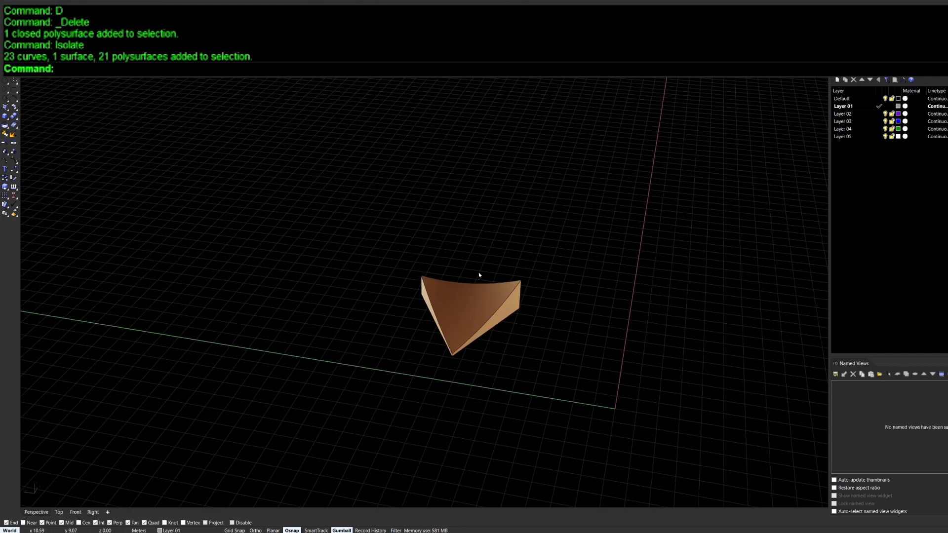
pyautogui.write('Show')
pyautogui.press('Return')
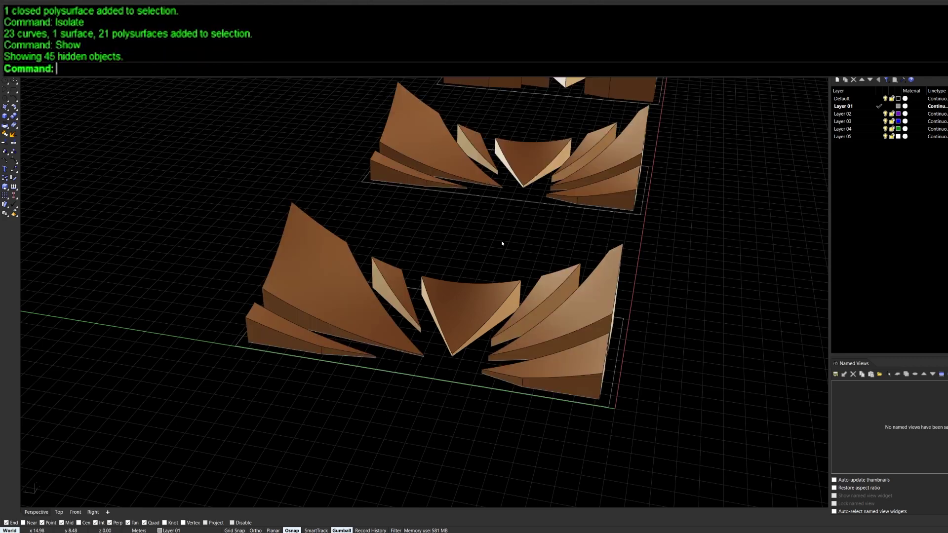
# Step: Lock everything except the front group's triangular centre piece with IsolateLock, and clear the selection
pyautogui.click(492, 306)
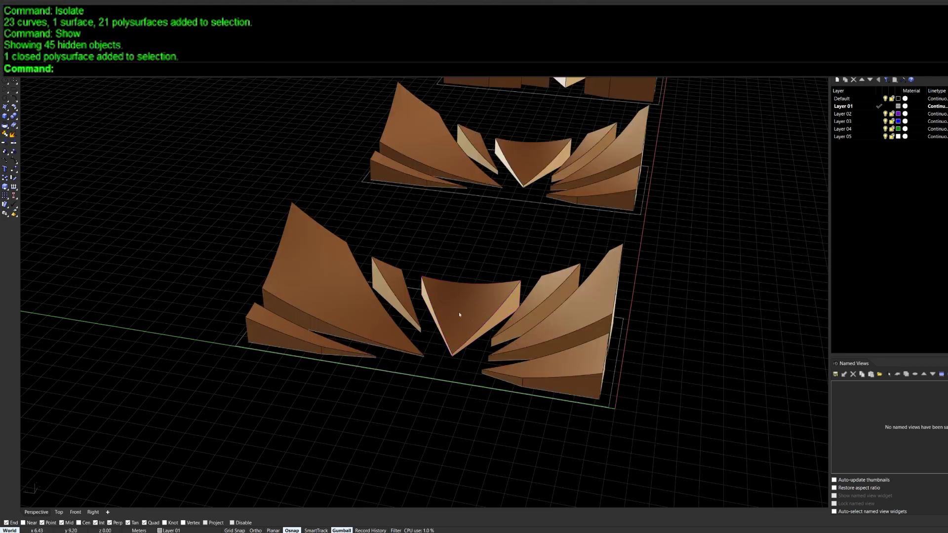
pyautogui.click(458, 312)
pyautogui.write('I')
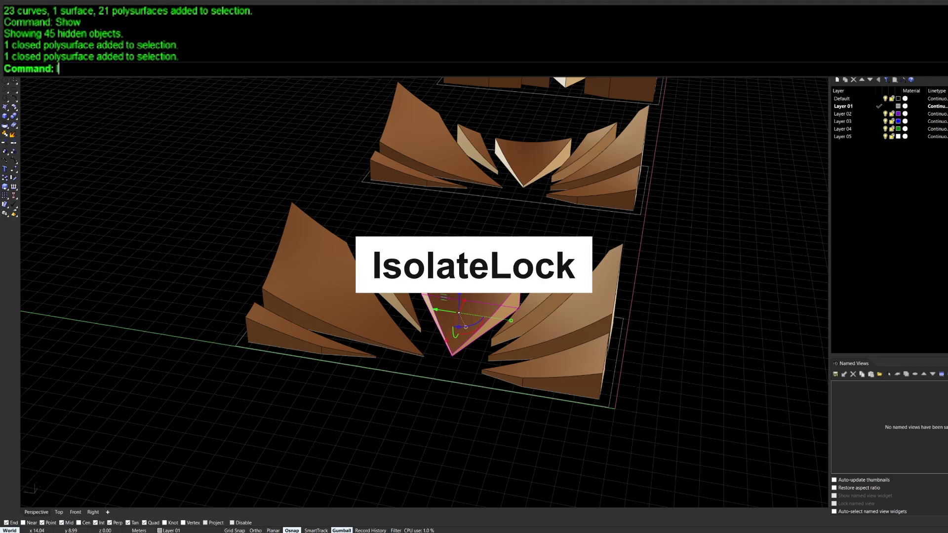
pyautogui.write('solateLock')
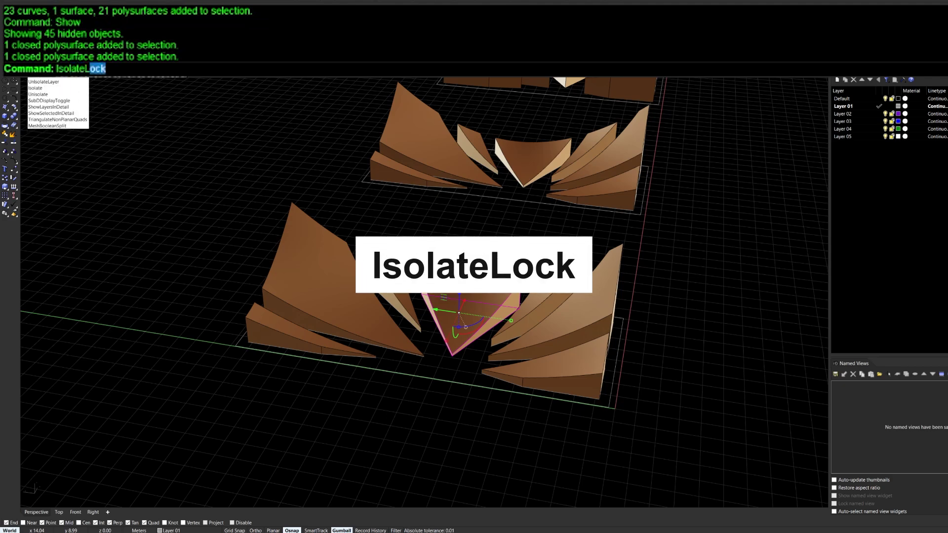
pyautogui.press('Return')
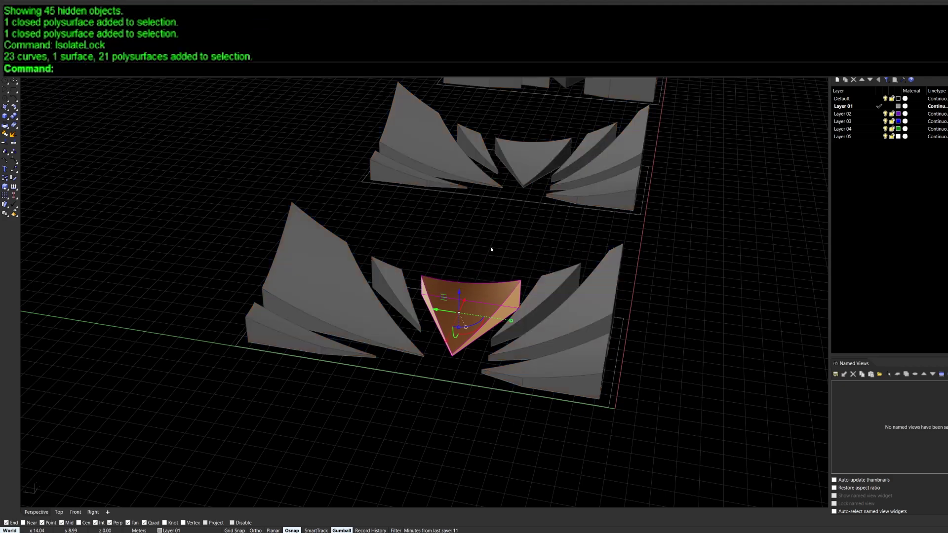
pyautogui.click(451, 244)
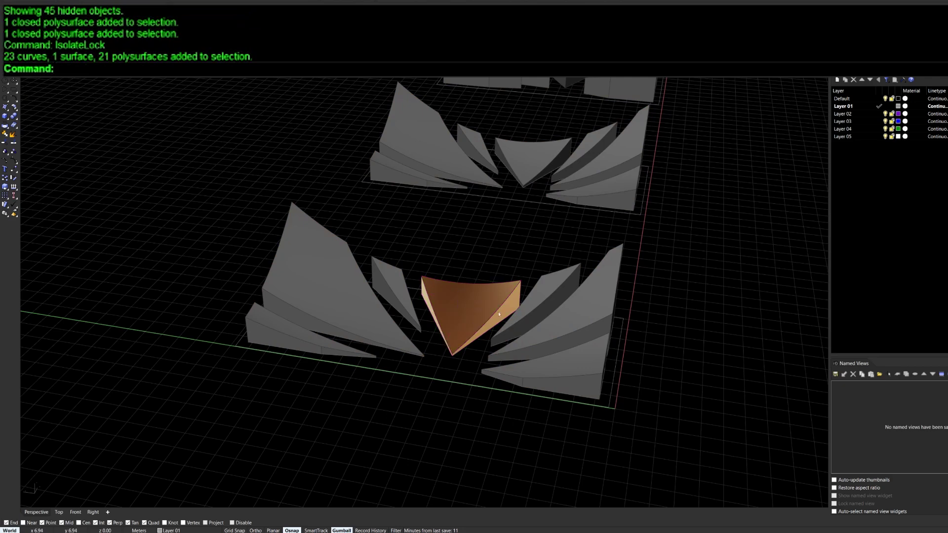
# Step: Test selecting the unlocked triangular centre piece up close, and clear the selection
pyautogui.scroll(7, 440, 257)
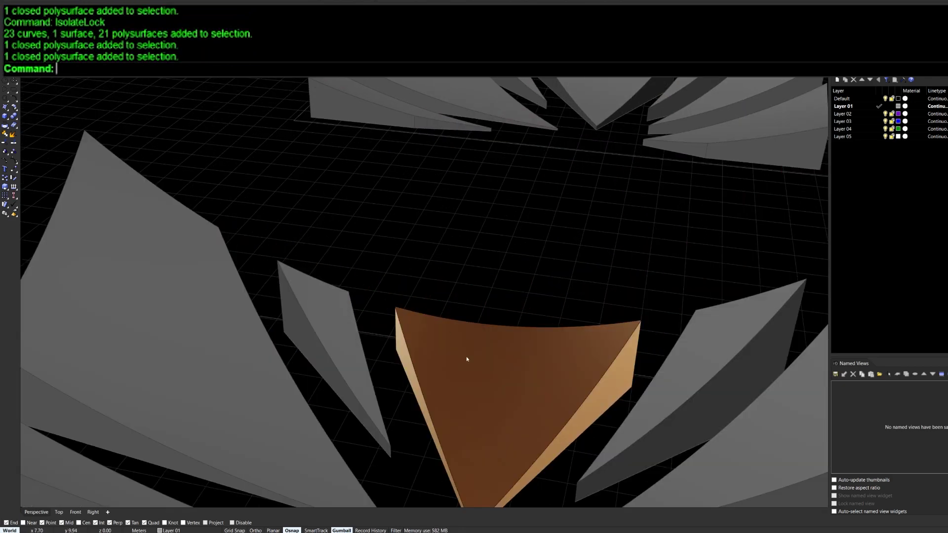
pyautogui.click(467, 358)
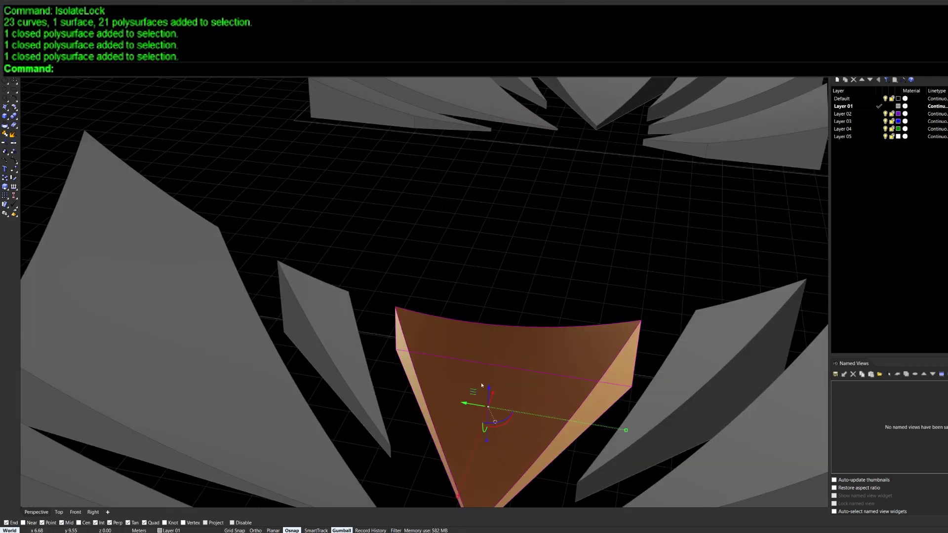
pyautogui.keyDown('shift'); pyautogui.moveTo(481, 385); pyautogui.dragTo(434, 296, button='right'); pyautogui.keyUp('shift')
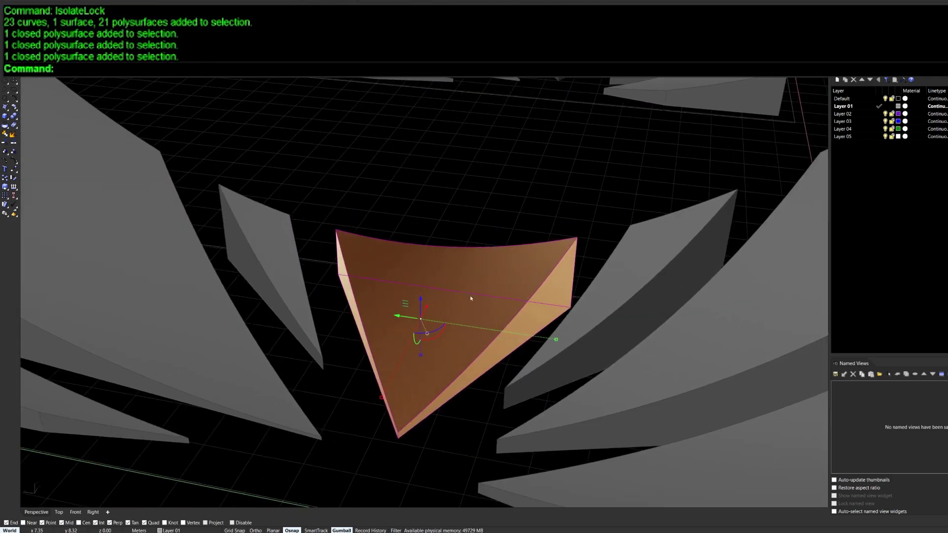
pyautogui.press('Escape')
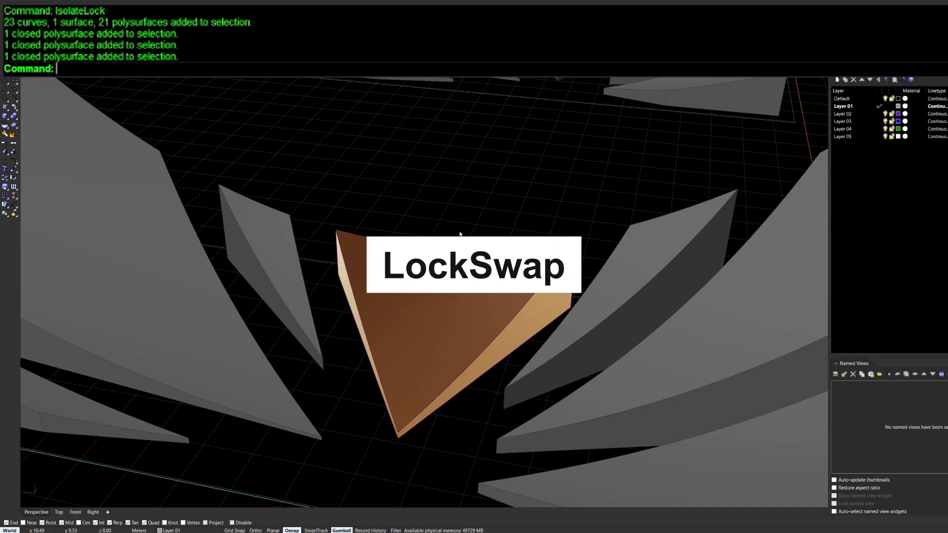
# Step: Swap the locked and unlocked objects with LockSwap
pyautogui.write('LO')
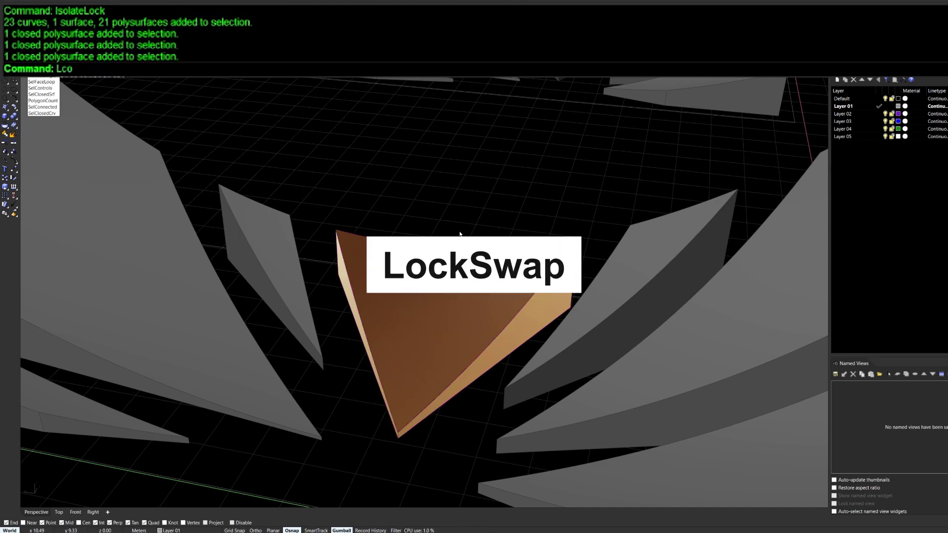
pyautogui.write('ckSwap')
pyautogui.press('Return')
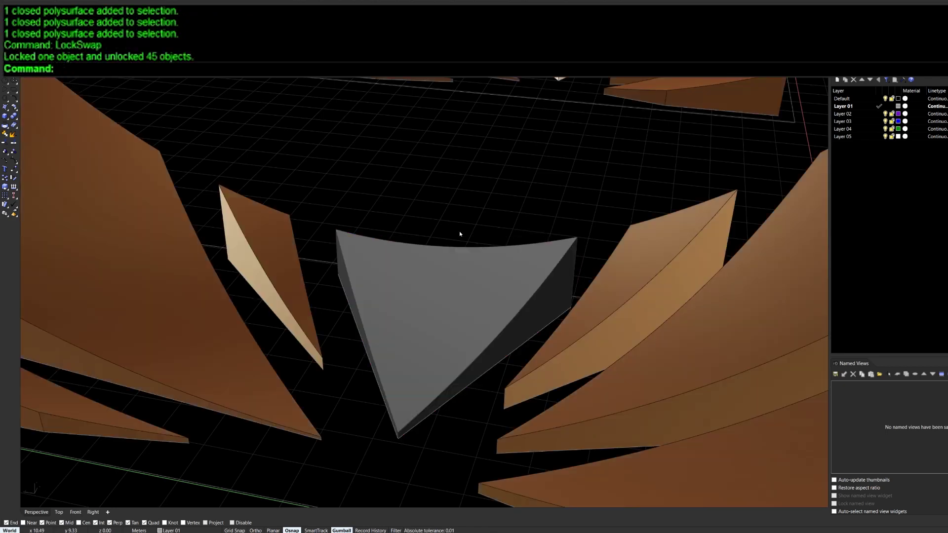
# Step: Unlock the locked triangular centre piece of the front group with the Unlock command
pyautogui.scroll(-5, 388, 289)
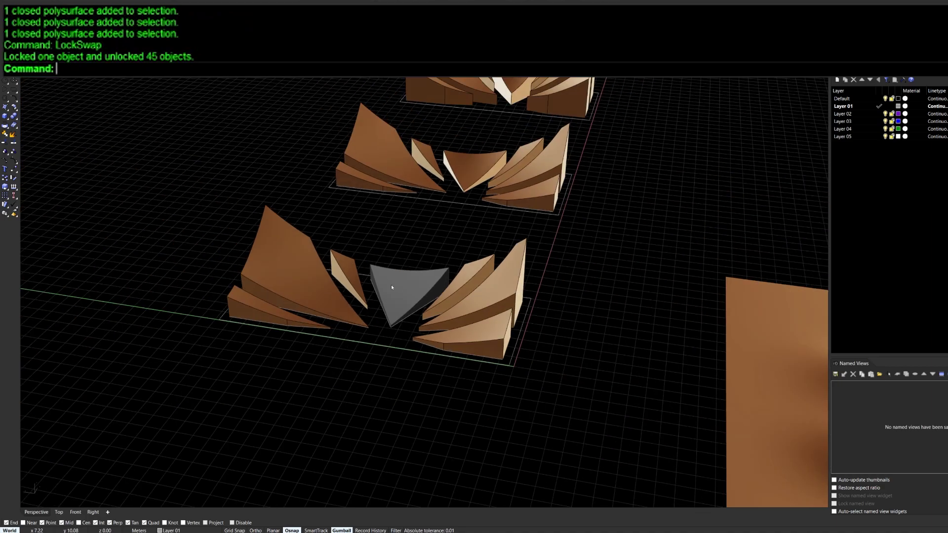
pyautogui.scroll(4, 395, 285)
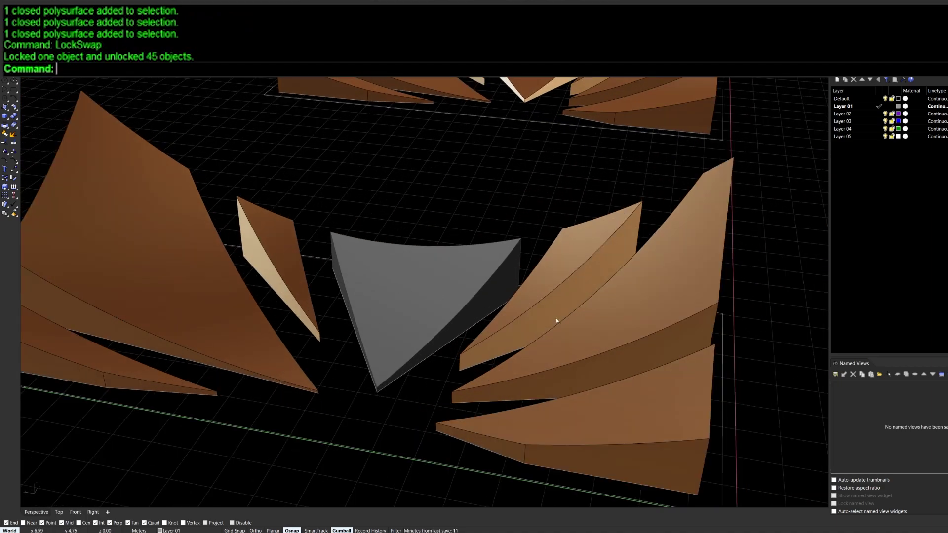
pyautogui.scroll(-8, 412, 280)
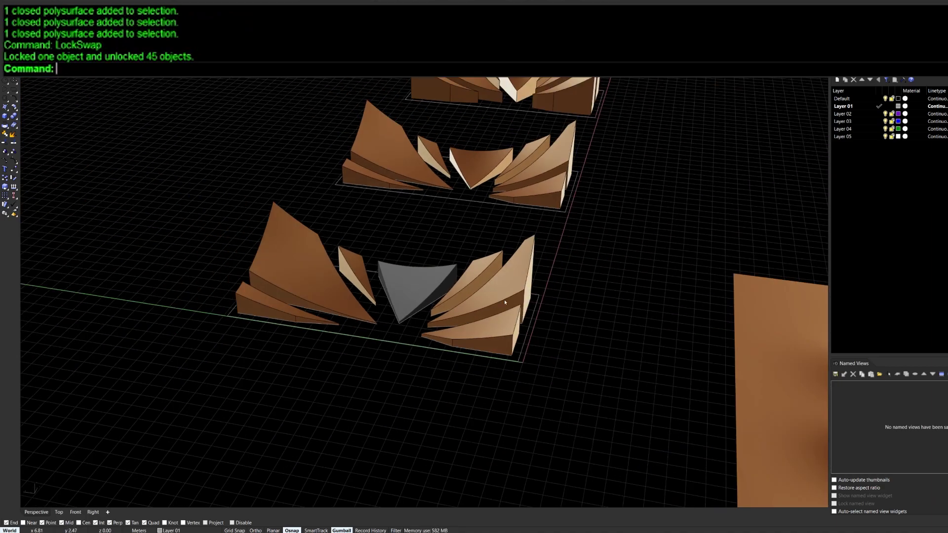
pyautogui.write('Unlock')
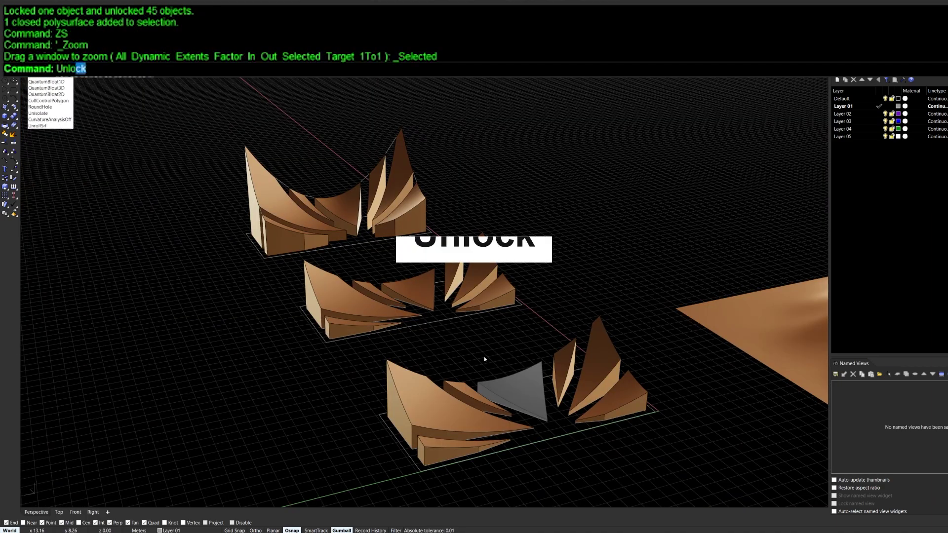
pyautogui.press('Return')
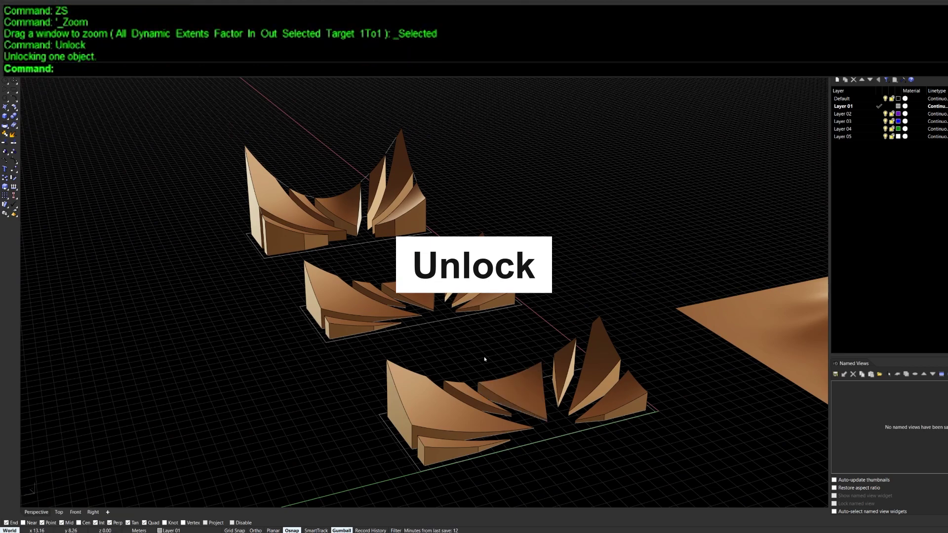
# Step: Set the perspective view of the wall and its rectangular window panel to the Shaded display mode
pyautogui.scroll(4, 511, 378)
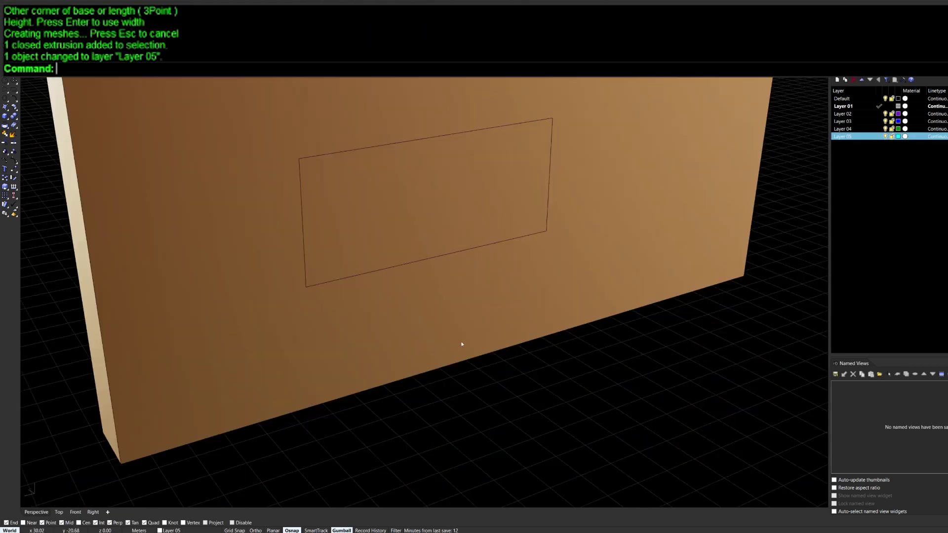
pyautogui.click(30, 82)
pyautogui.click(50, 94)
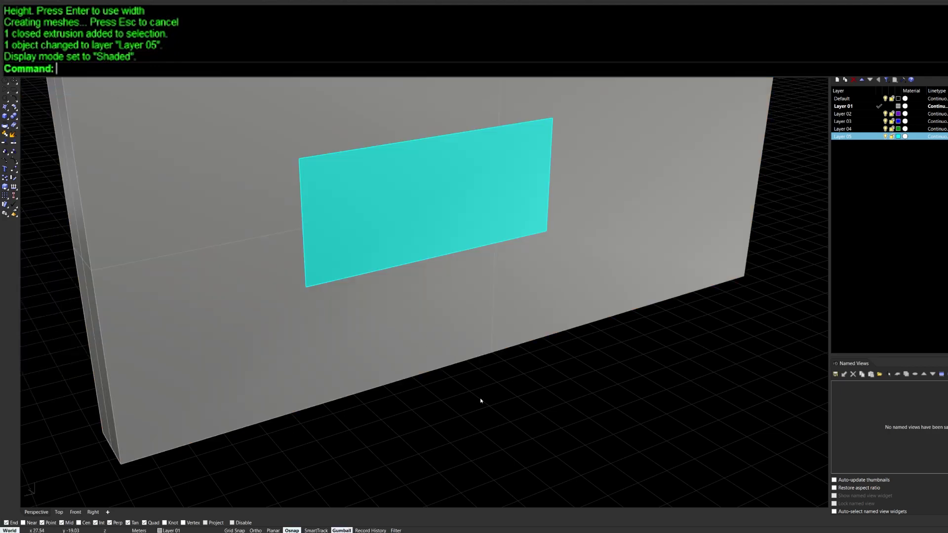
# Step: Select the cyan window panel in the wall and scale down its thickness in two passes
pyautogui.moveTo(482, 399); pyautogui.dragTo(503, 345, button='right')
pyautogui.click(372, 275)
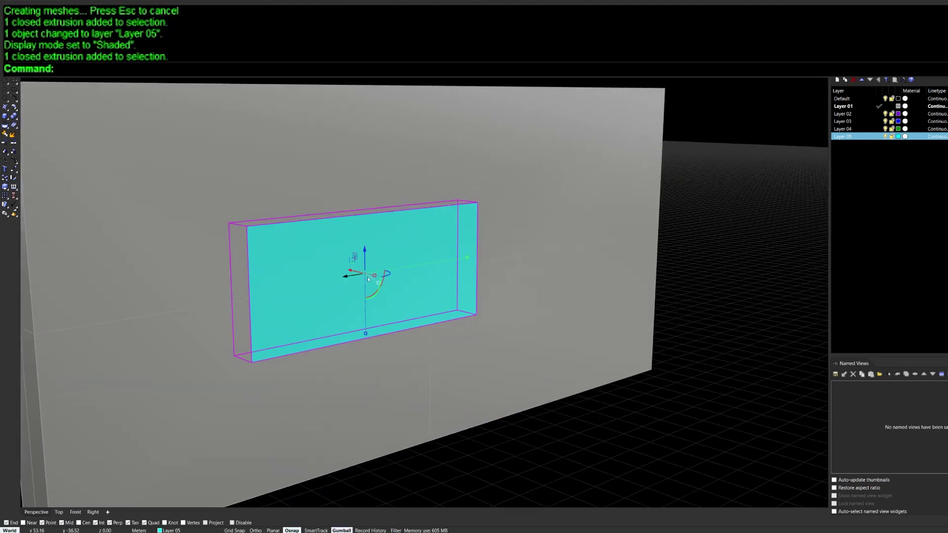
pyautogui.moveTo(374, 275); pyautogui.dragTo(370, 277)
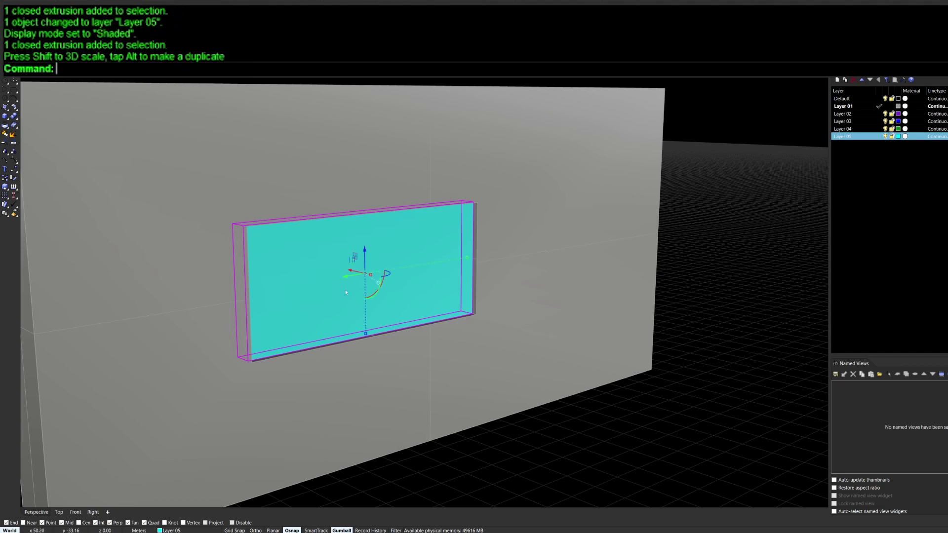
pyautogui.scroll(4, 370, 277)
pyautogui.moveTo(378, 273); pyautogui.dragTo(375, 272)
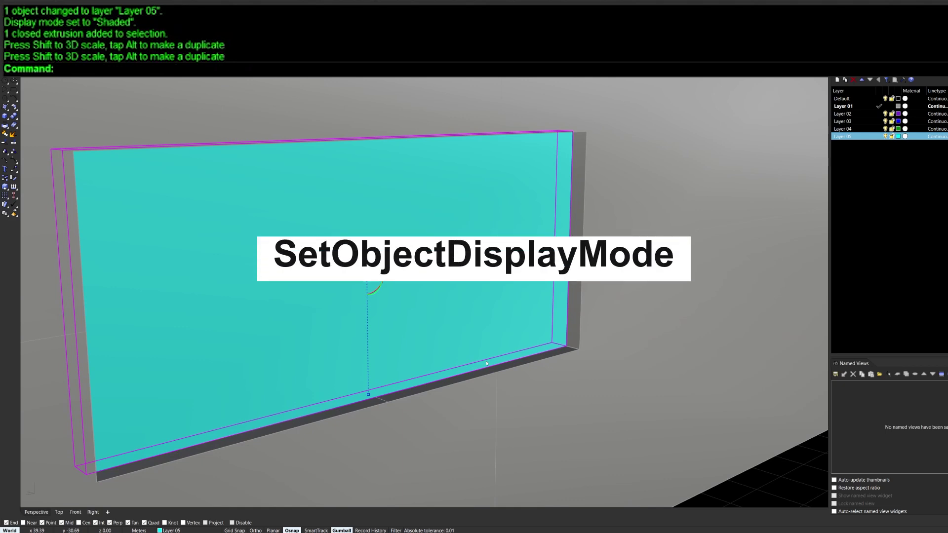
# Step: Give the selected window panel its own Ghosted display mode with SetObjectDisplayMode, and clear the selection
pyautogui.write('SetObjectDisplayMode')
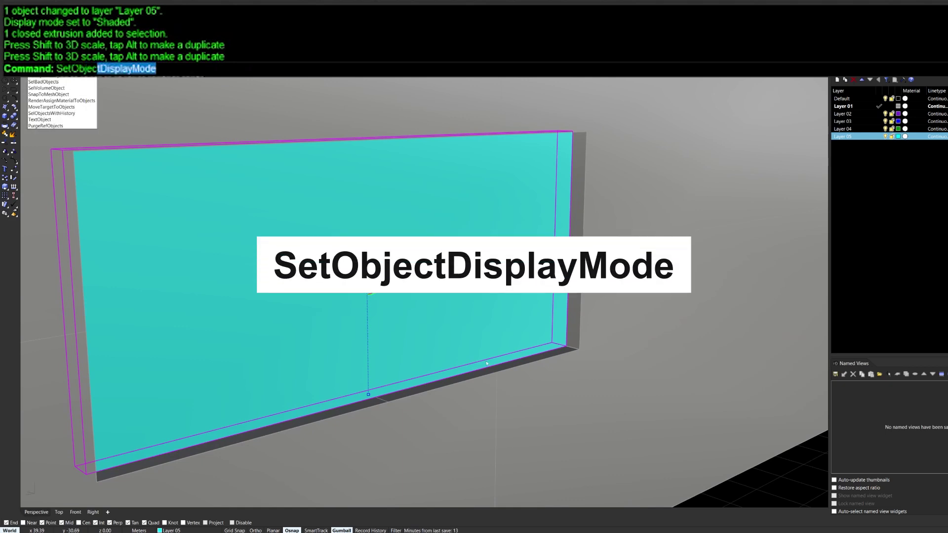
pyautogui.press('Return')
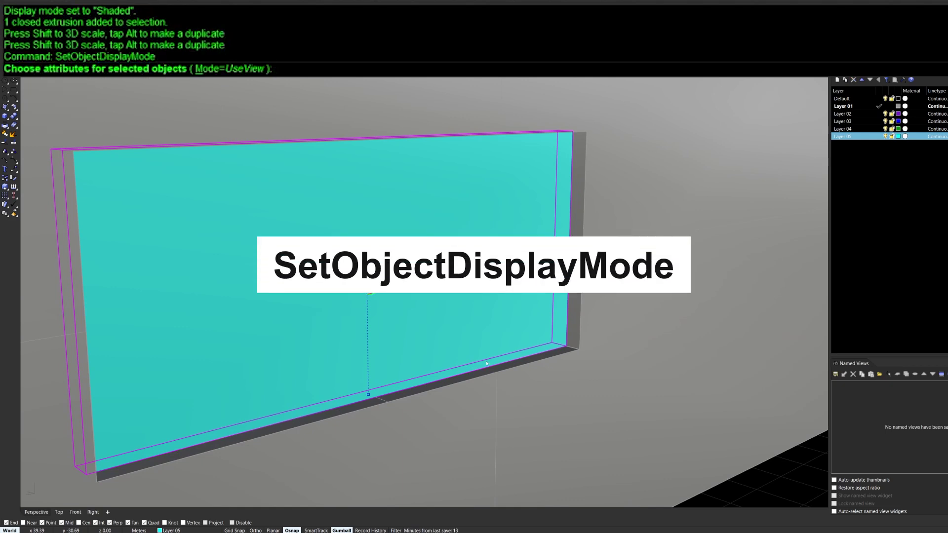
pyautogui.click(227, 68)
pyautogui.click(244, 70)
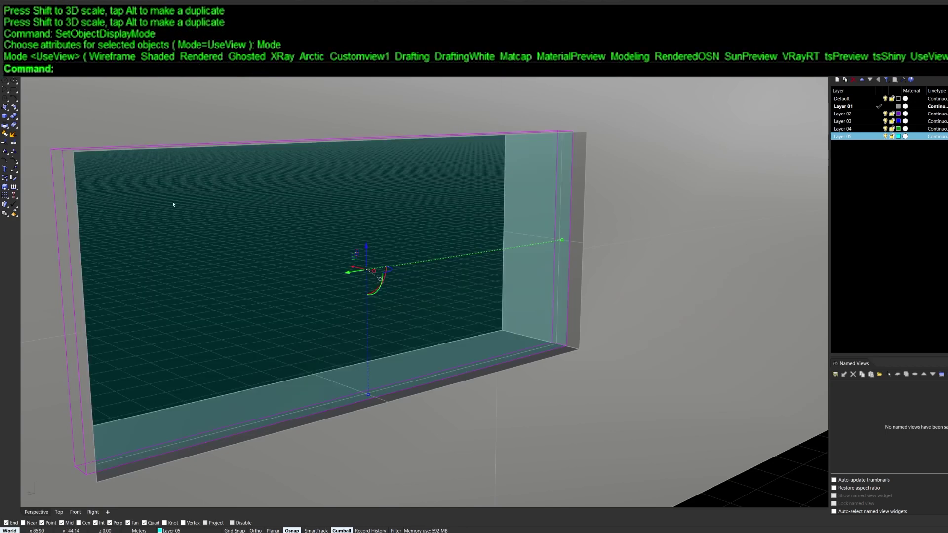
pyautogui.scroll(-3, 374, 318)
pyautogui.press('Escape')
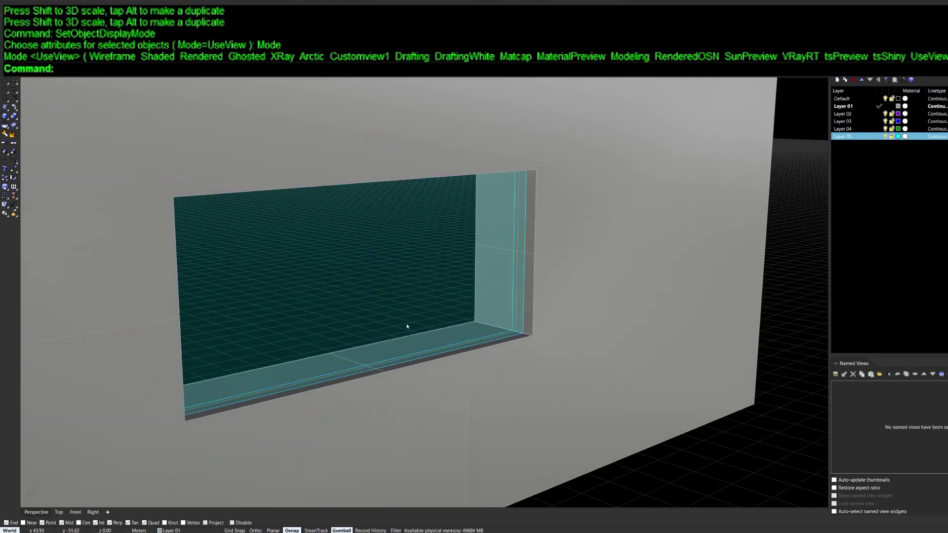
# Step: Examine the see-through panel in the wall from other angles, comparing the Rendered and Shaded display modes
pyautogui.scroll(-3, 368, 296)
pyautogui.moveTo(369, 297); pyautogui.dragTo(367, 356, button='right')
pyautogui.moveTo(553, 482); pyautogui.dragTo(413, 291)
pyautogui.hotkey('ctrl', 'alt', 'e')
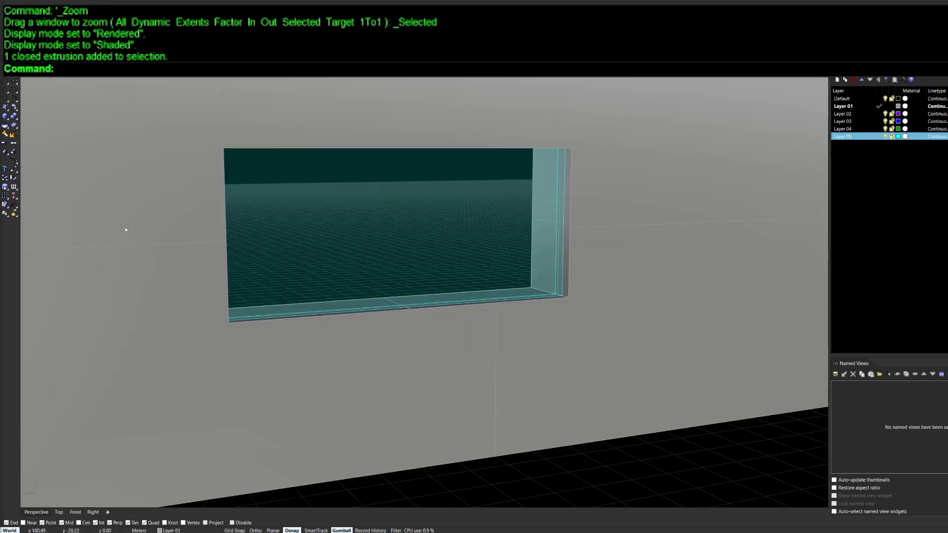
pyautogui.scroll(-5, 190, 227)
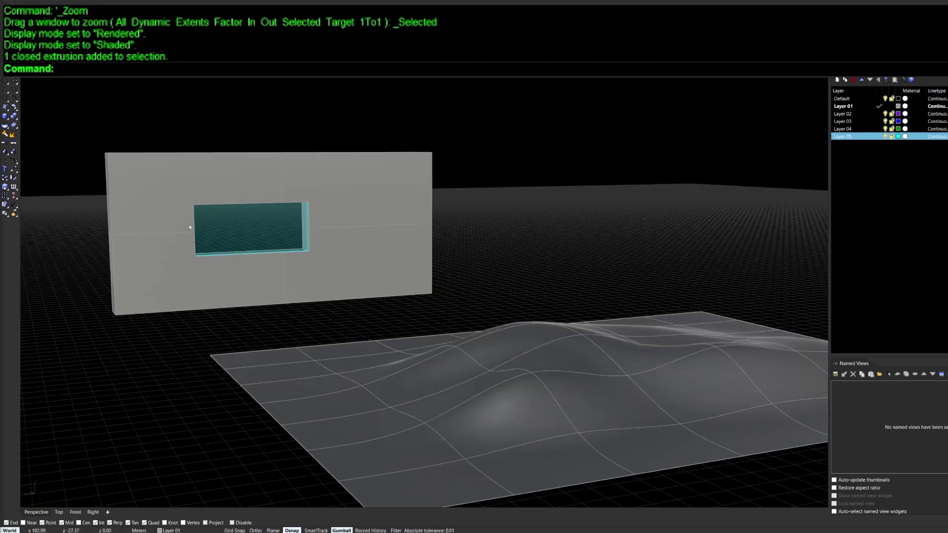
pyautogui.moveTo(228, 276); pyautogui.dragTo(240, 288, button='right')
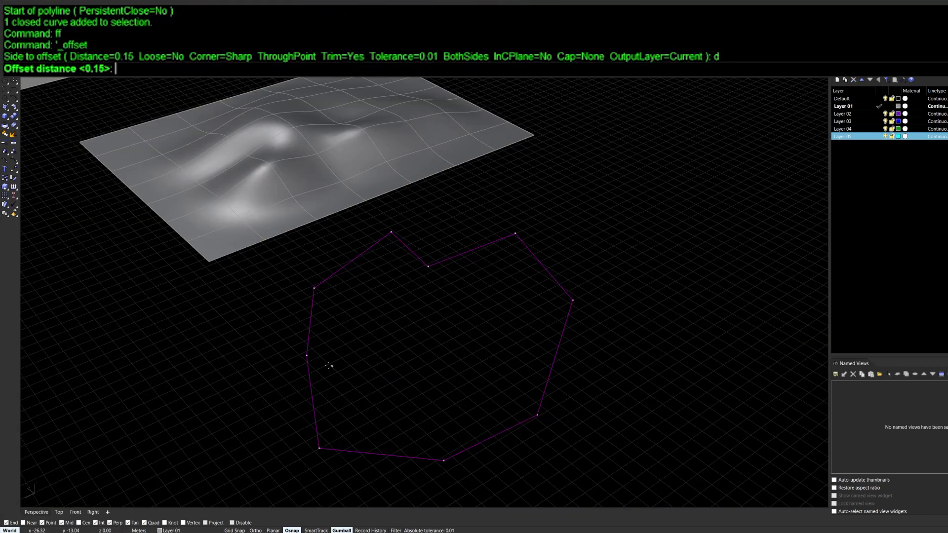
# Step: Offset the closed polyline inward by about 2.21 m, picking two points for the distance
pyautogui.click(316, 360)
pyautogui.click(378, 351)
pyautogui.click(567, 343)
pyautogui.click(515, 357)
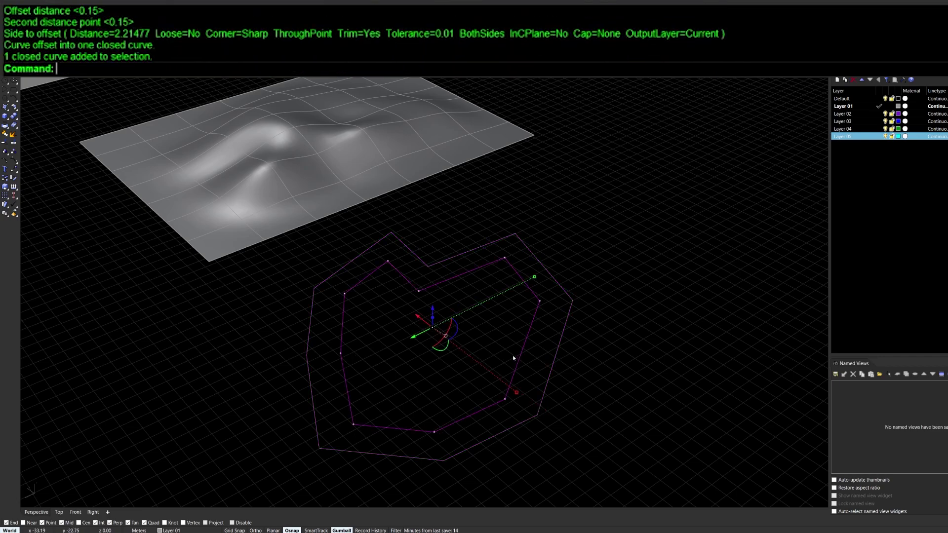
# Step: Raise the inner offset curve slightly above the outer polyline, and clear the selection
pyautogui.moveTo(433, 309); pyautogui.dragTo(434, 303)
pyautogui.click(460, 317)
pyautogui.moveTo(463, 316); pyautogui.dragTo(469, 410, button='right')
pyautogui.moveTo(601, 367); pyautogui.dragTo(476, 322)
pyautogui.write('zs')
pyautogui.press('Return')
pyautogui.moveTo(476, 321); pyautogui.dragTo(443, 377, button='right')
pyautogui.click(442, 378)
pyautogui.write('P')
pyautogui.press('Return')
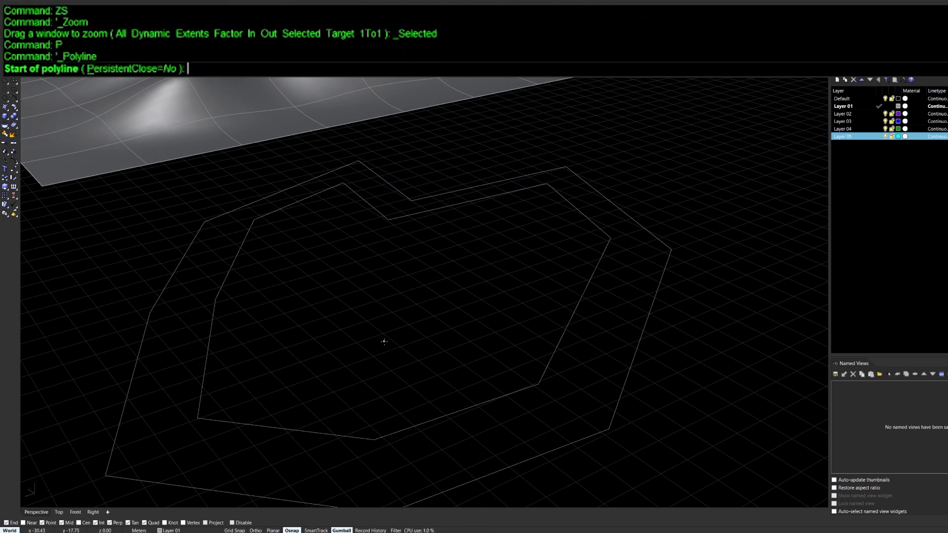
pyautogui.press('Escape')
pyautogui.write('P')
pyautogui.press('Return')
pyautogui.write('po')
pyautogui.press('Escape')
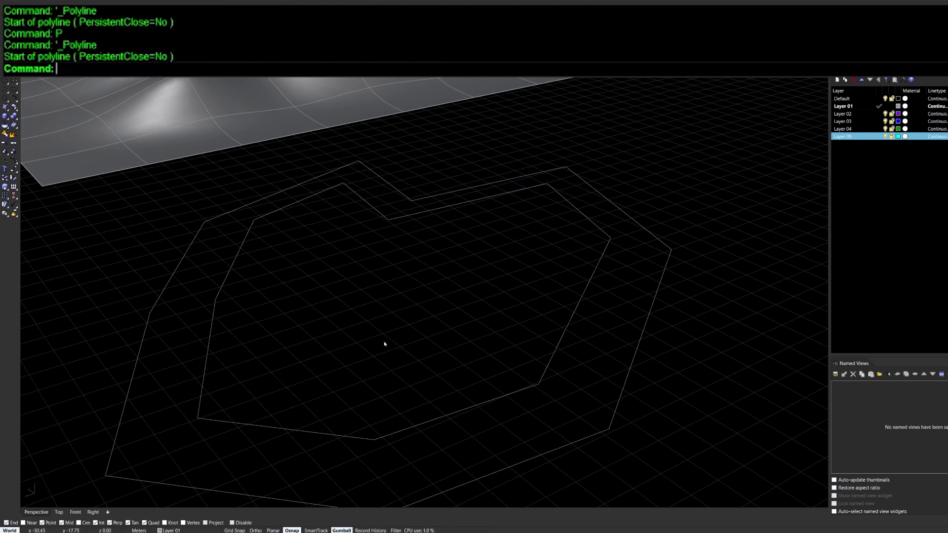
# Step: Place three point objects inside the inner curve with the Point command and raise them vertically
pyautogui.write('Point')
pyautogui.press('Return')
pyautogui.click(319, 304)
pyautogui.press('Return')
pyautogui.click(401, 268)
pyautogui.press('Return')
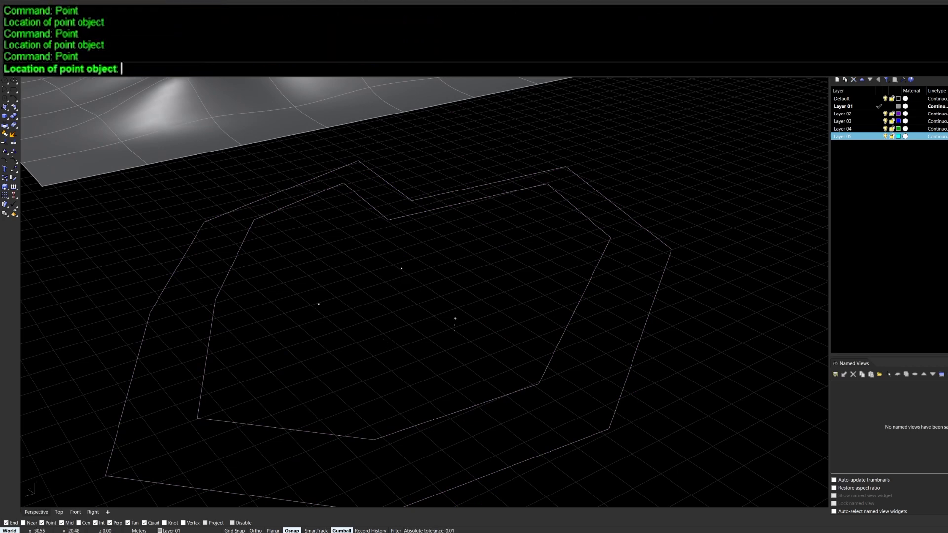
pyautogui.click(452, 340)
pyautogui.moveTo(482, 249); pyautogui.dragTo(296, 350)
pyautogui.moveTo(394, 286); pyautogui.dragTo(395, 260)
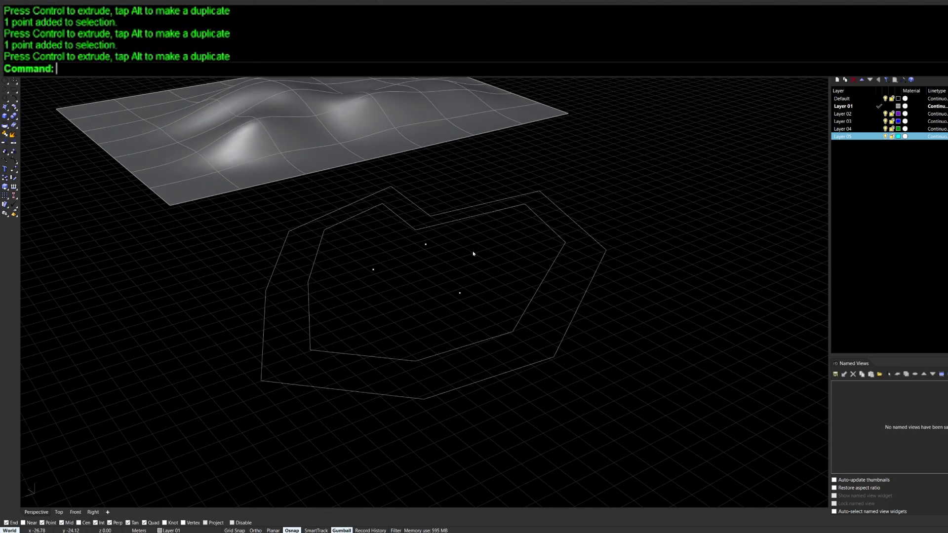
# Step: Build a Patch surface from the two closed curves and three points, with 10 U and 10 V spans and stiffness 1
pyautogui.moveTo(618, 349); pyautogui.dragTo(262, 220)
pyautogui.moveTo(516, 356); pyautogui.dragTo(515, 316, button='right')
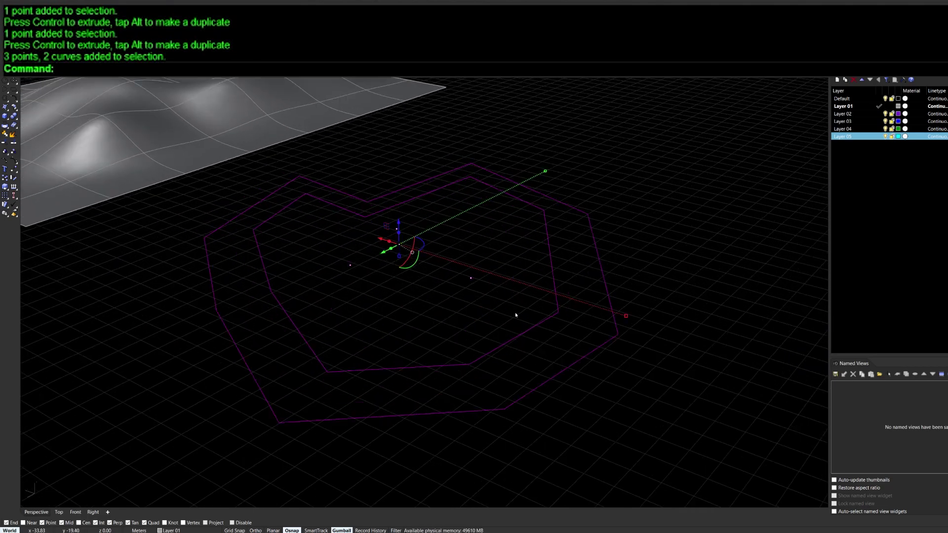
pyautogui.write('Patch')
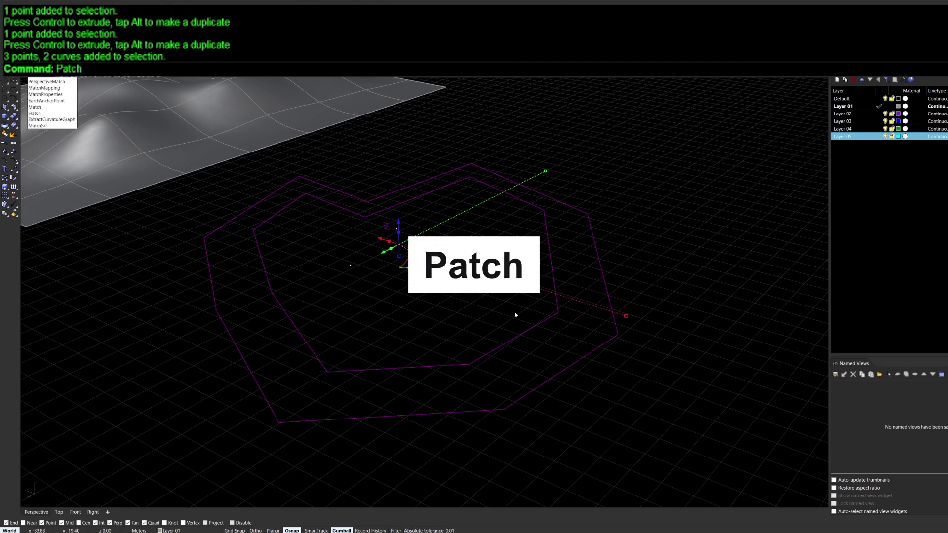
pyautogui.press('Return')
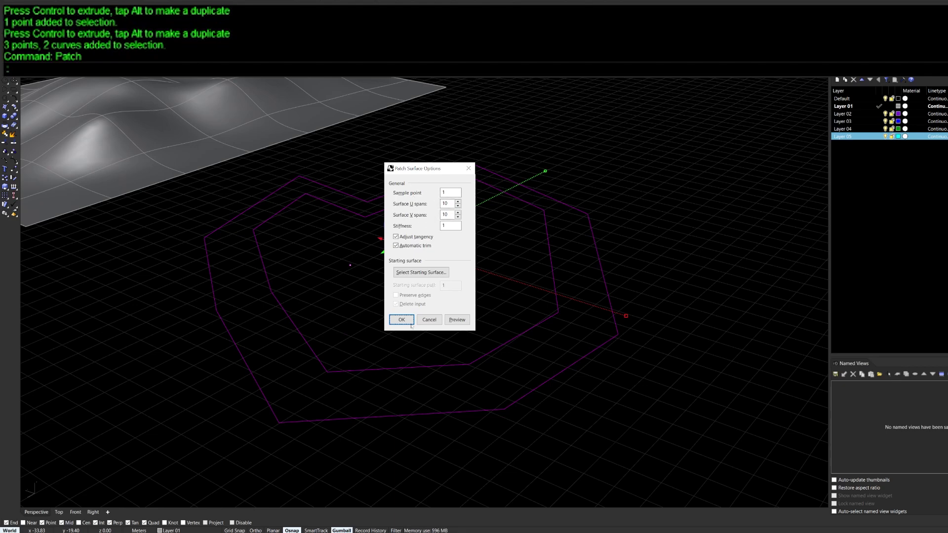
pyautogui.click(451, 320)
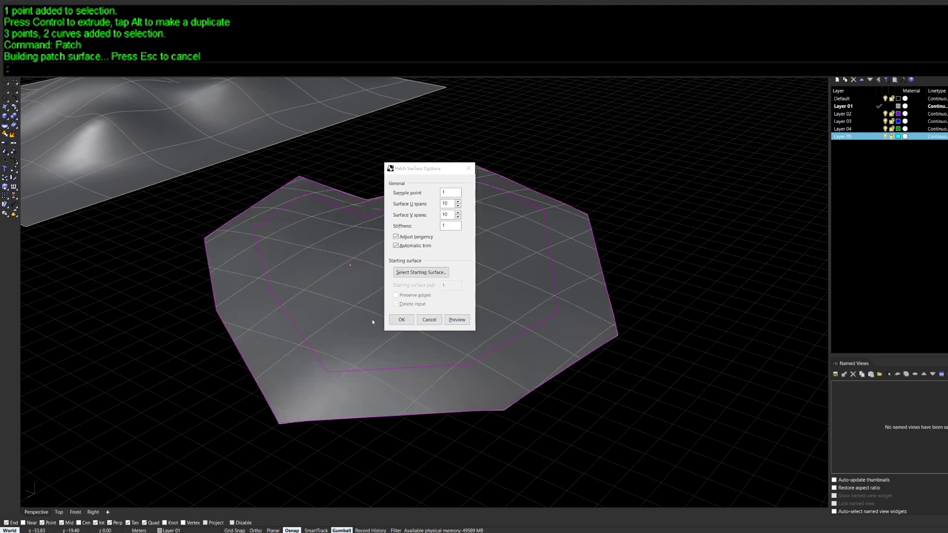
pyautogui.moveTo(330, 348)
pyautogui.mouseDown(button='right')
pyautogui.moveTo(313, 322)
pyautogui.moveTo(279, 332)
pyautogui.moveTo(339, 338)
pyautogui.mouseUp(button='right')
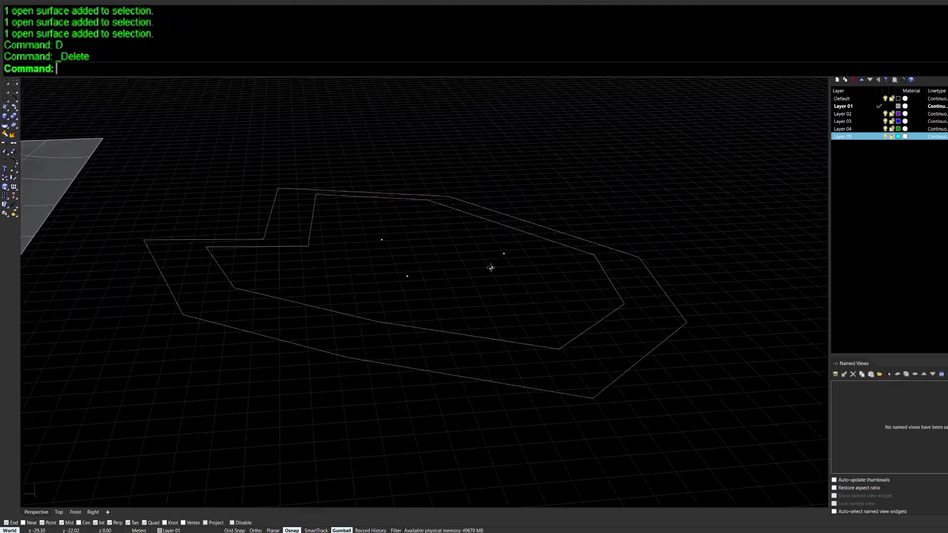
# Step: Undo the deletion of the patch surface and clear the selection
pyautogui.moveTo(491, 268); pyautogui.dragTo(583, 232, button='right')
pyautogui.hotkey('ctrl', 'z')
pyautogui.press('Escape')
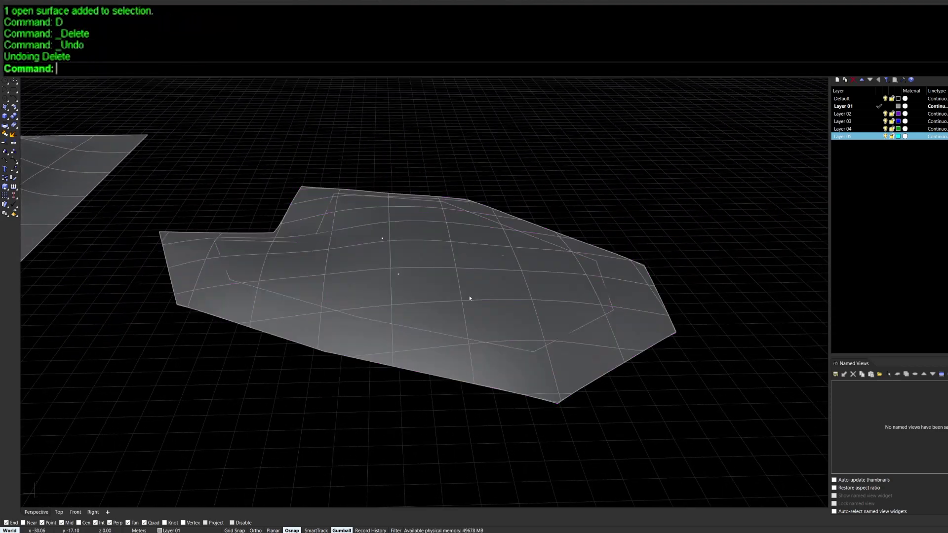
# Step: Examine up close how well the patch surface follows the inner curve, selecting the curve and the surface in turn
pyautogui.moveTo(469, 297)
pyautogui.mouseDown(button='right')
pyautogui.moveTo(449, 275)
pyautogui.moveTo(463, 280)
pyautogui.mouseUp(button='right')
pyautogui.scroll(12, 209, 253)
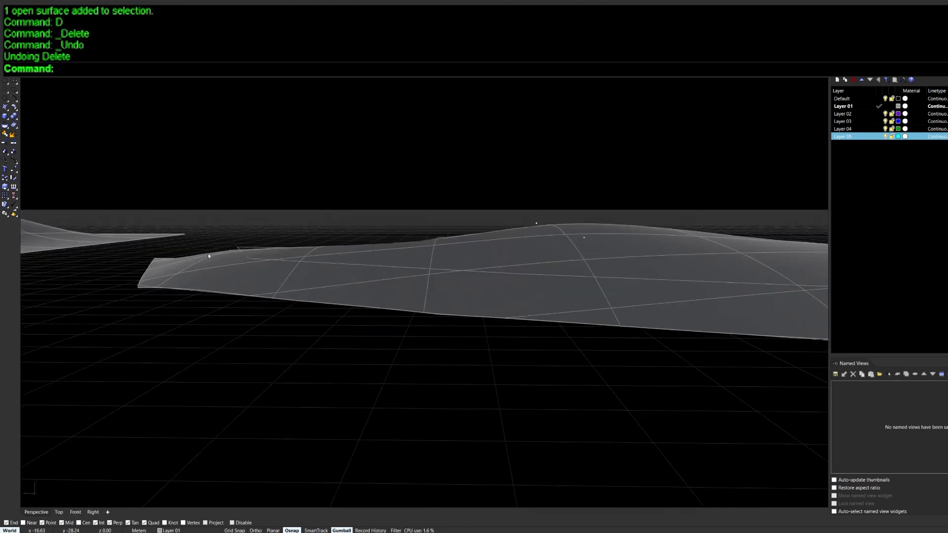
pyautogui.moveTo(232, 250); pyautogui.dragTo(269, 245, button='right')
pyautogui.click(261, 239)
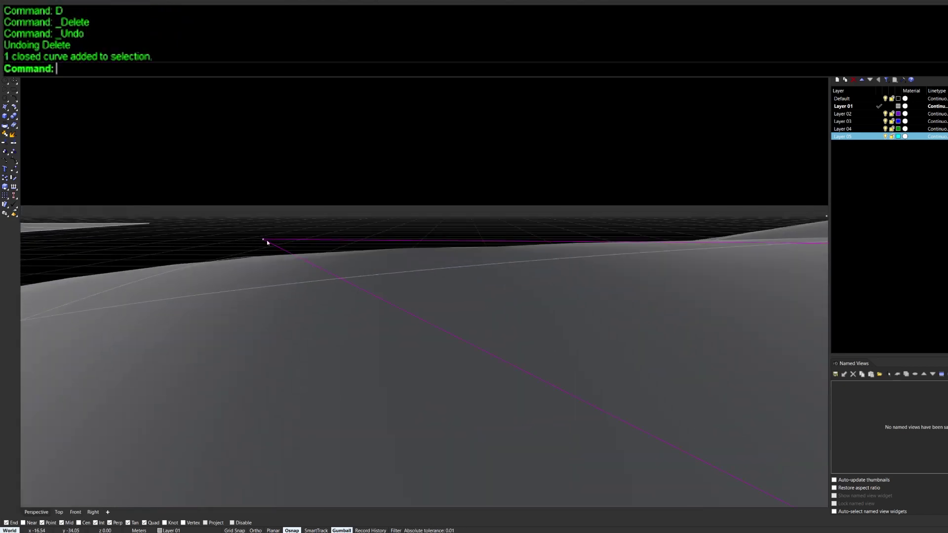
pyautogui.press('Escape')
pyautogui.scroll(-3, 275, 290)
pyautogui.click(269, 308)
pyautogui.scroll(-4, 330, 330)
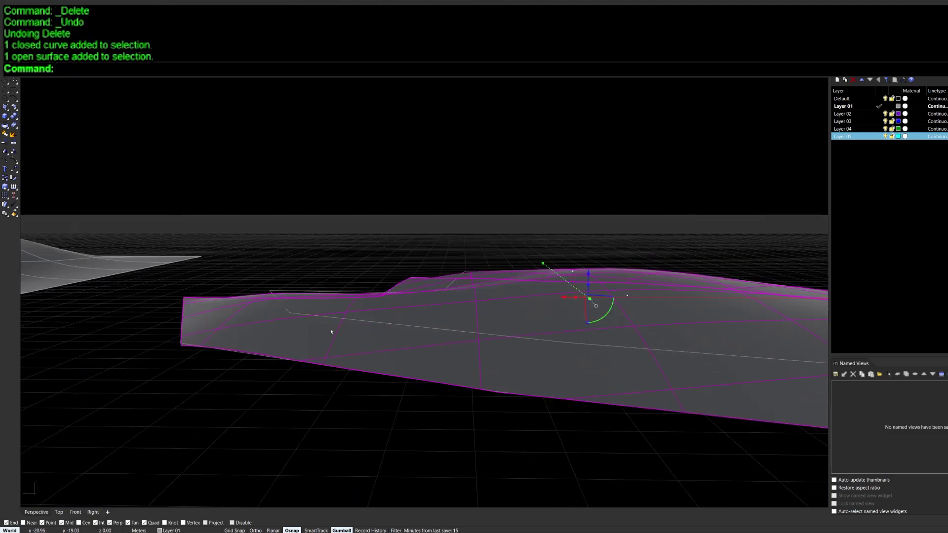
pyautogui.moveTo(330, 331); pyautogui.dragTo(367, 340, button='right')
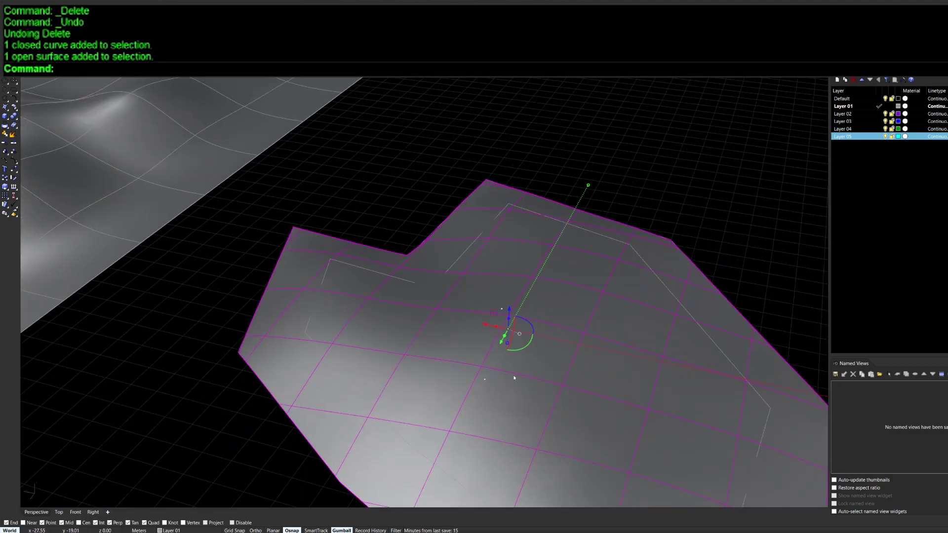
# Step: Delete the patch surface covering the two closed curves and three points
pyautogui.moveTo(514, 378); pyautogui.dragTo(534, 330, button='right')
pyautogui.write('D')
pyautogui.press('Return')
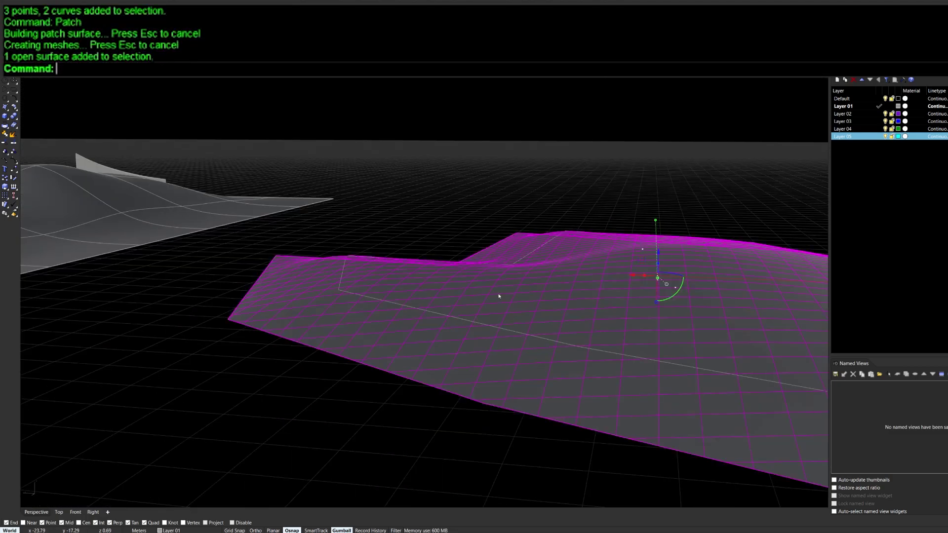
pyautogui.write('D')
pyautogui.press('Return')
pyautogui.moveTo(534, 330); pyautogui.dragTo(451, 324, button='right')
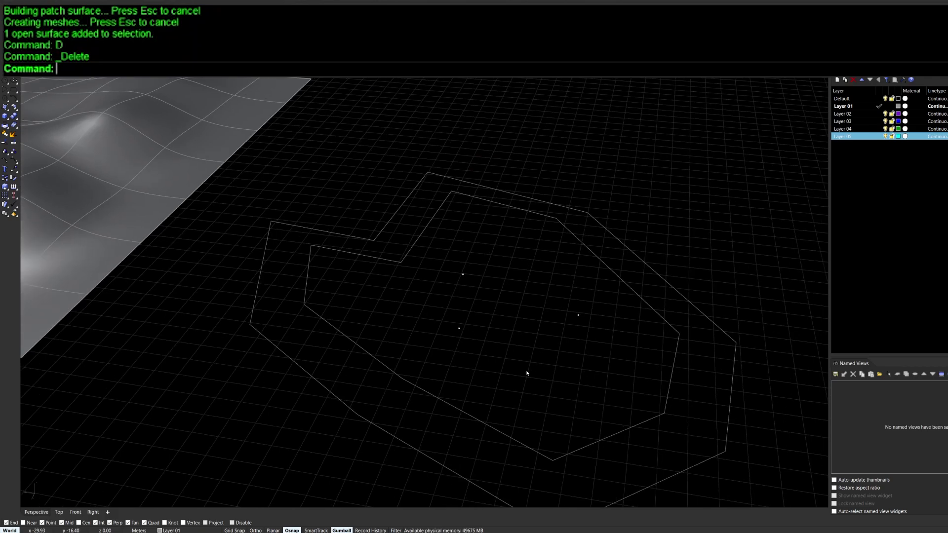
pyautogui.moveTo(548, 377); pyautogui.dragTo(565, 361, button='right')
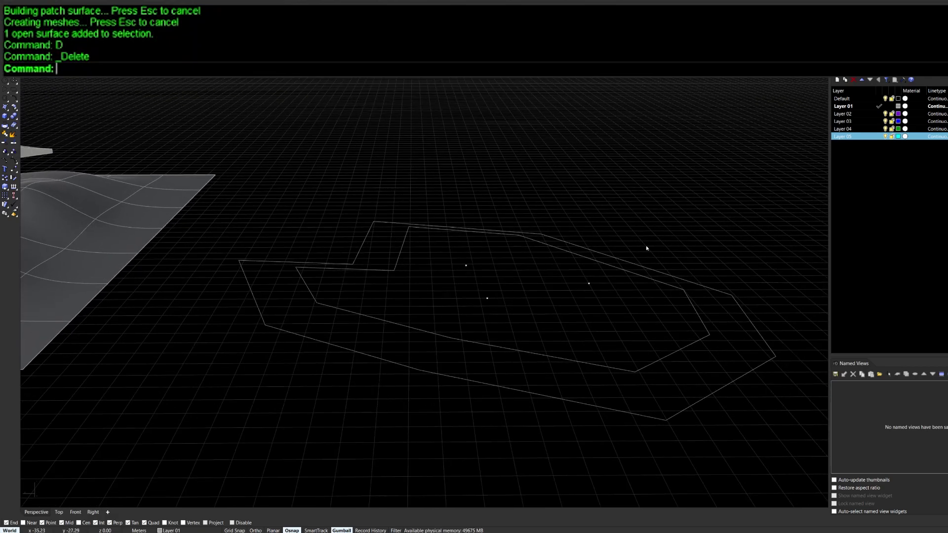
# Step: Run MeshPatch on the two closed curves and three points with the angle tolerance at 15
pyautogui.moveTo(684, 228); pyautogui.dragTo(401, 381)
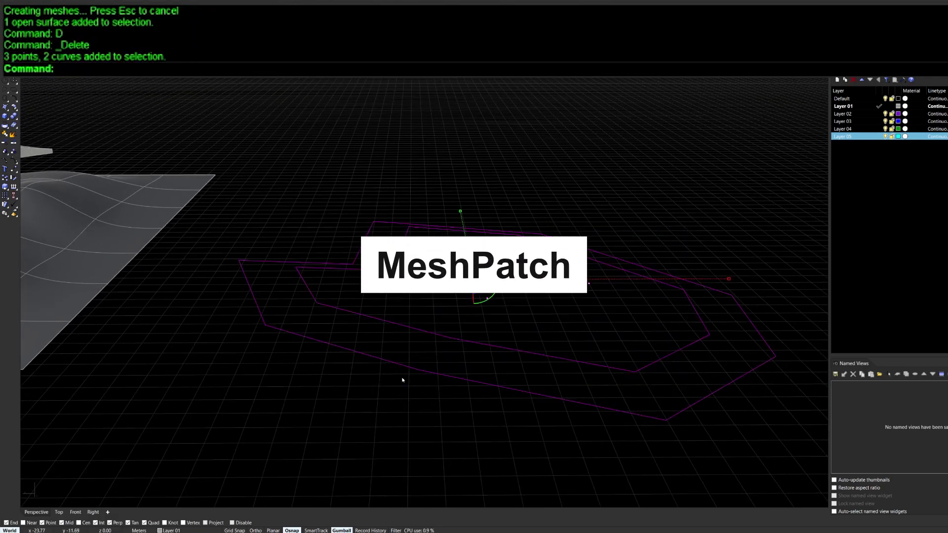
pyautogui.write('MeshPatch')
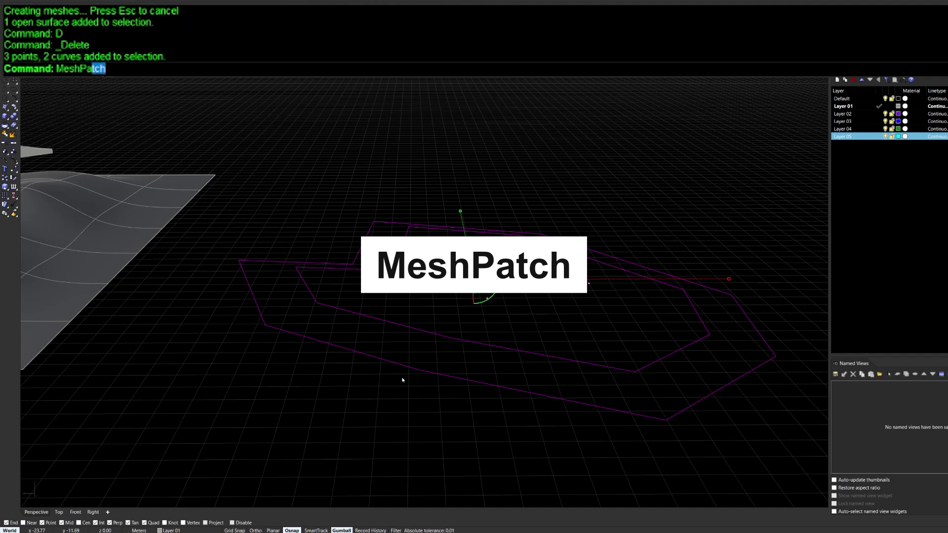
pyautogui.press('Return')
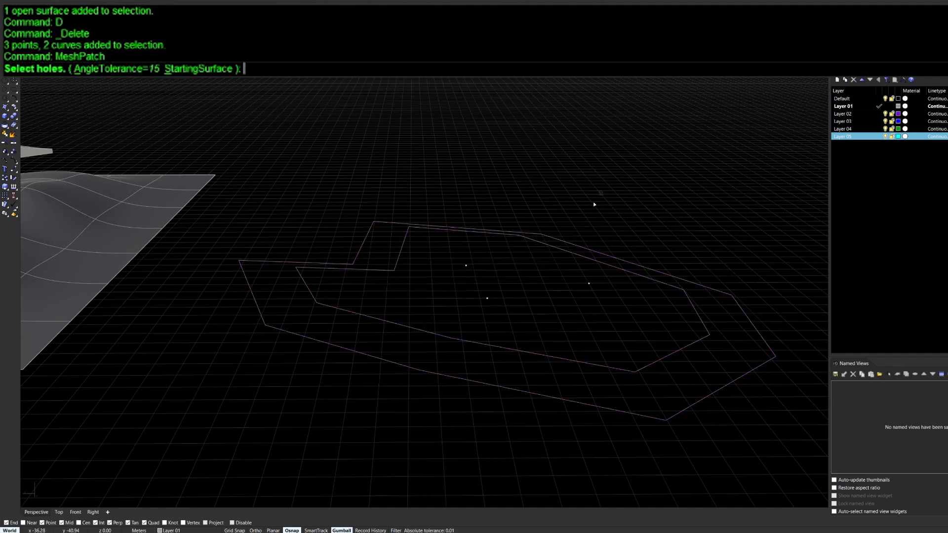
pyautogui.moveTo(602, 190); pyautogui.dragTo(535, 247)
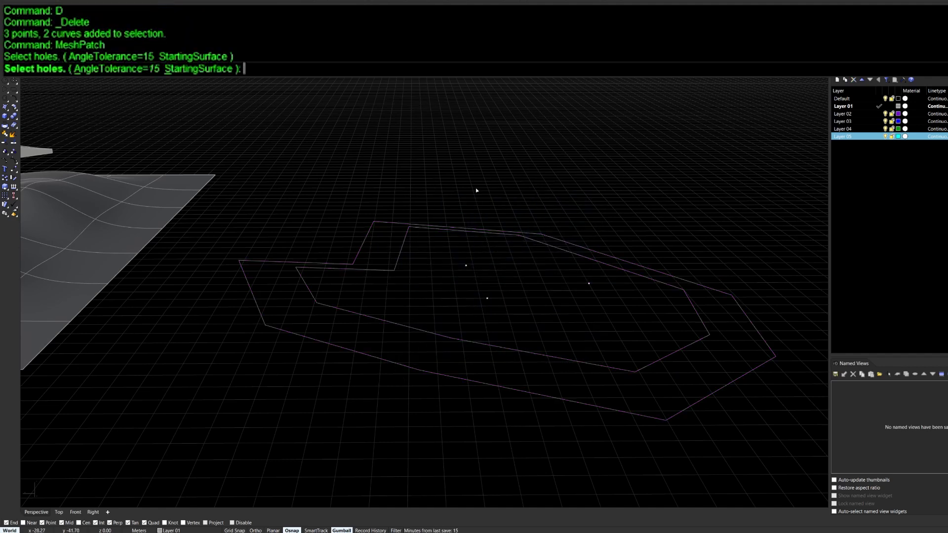
pyautogui.press('Return')
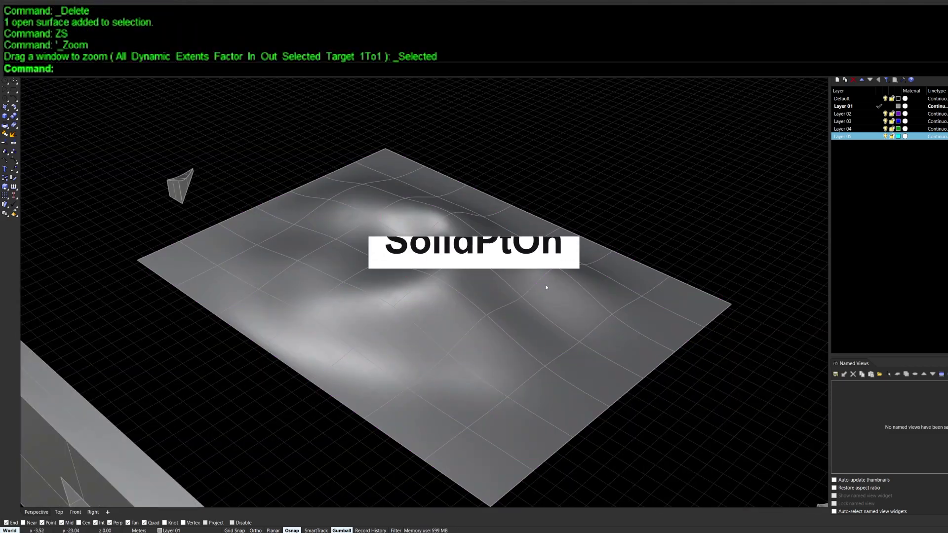
# Step: Turn on the box's solid edit points with SolidPtOn and move one upper corner inward
pyautogui.moveTo(546, 287); pyautogui.dragTo(557, 316, button='right')
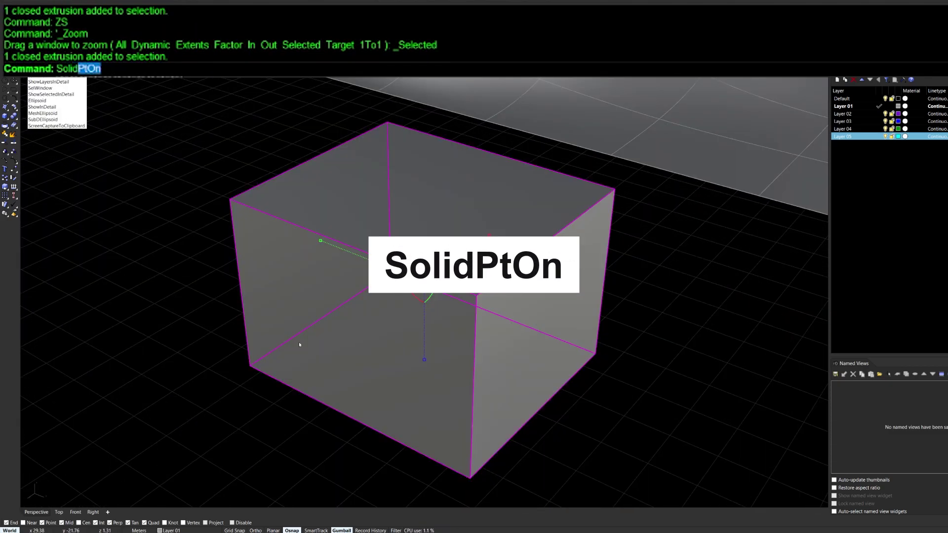
pyautogui.press('Return')
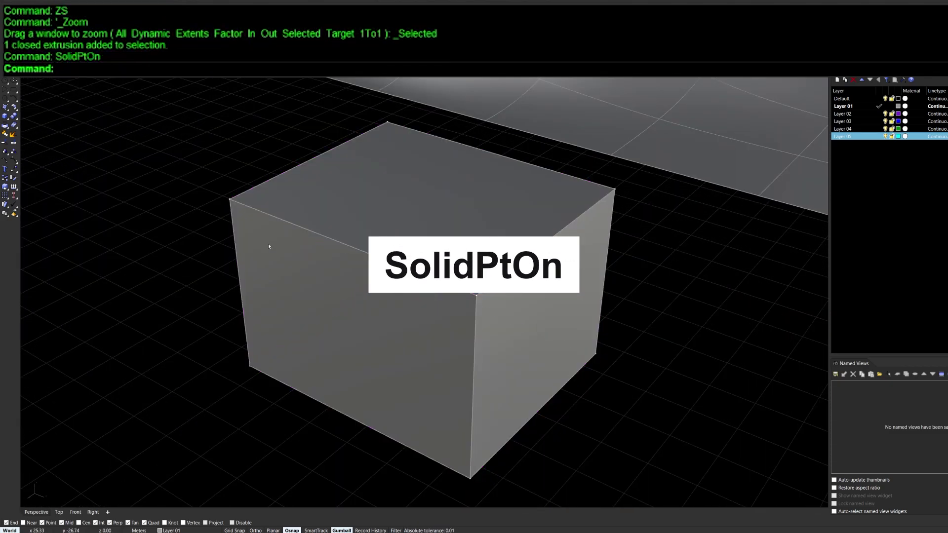
pyautogui.moveTo(214, 175); pyautogui.dragTo(277, 227)
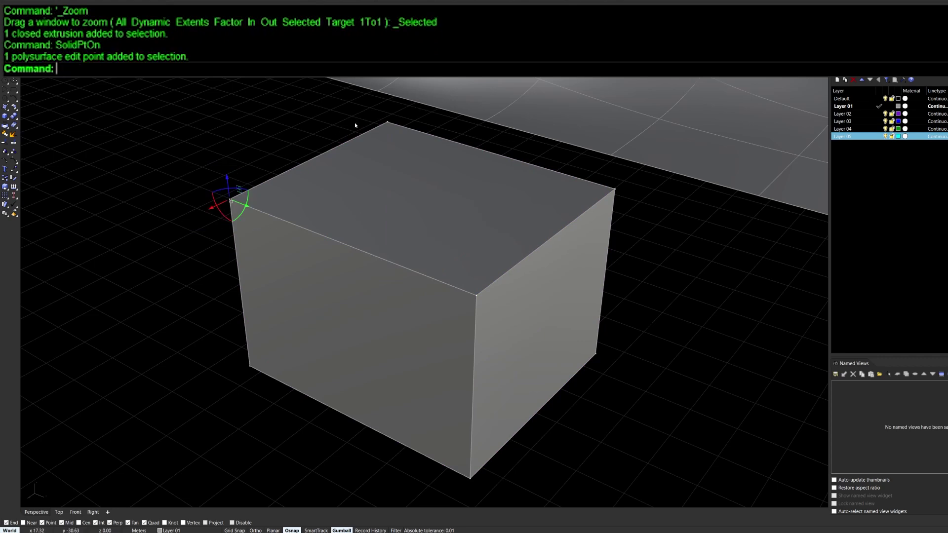
pyautogui.moveTo(226, 182); pyautogui.dragTo(299, 190)
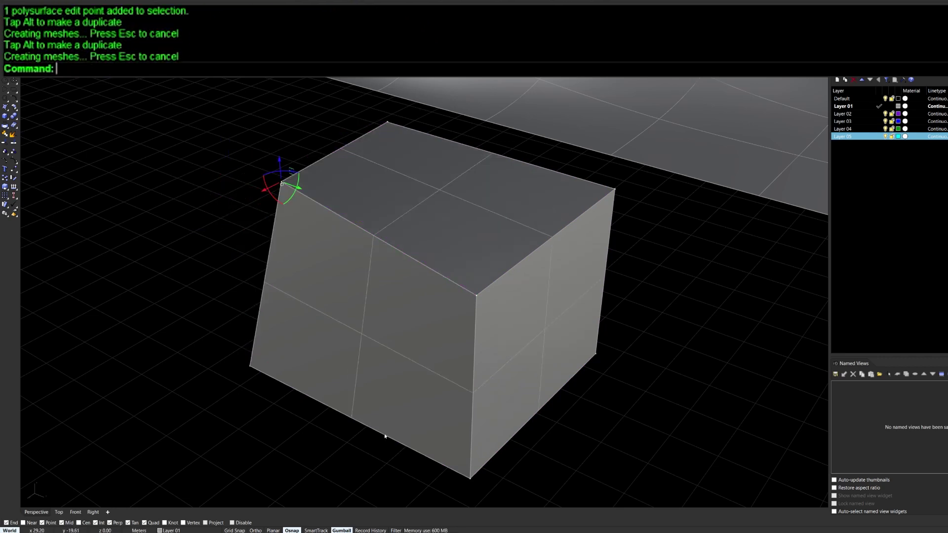
# Step: Deform the box further by moving another of its corner points
pyautogui.moveTo(175, 394); pyautogui.dragTo(234, 386)
pyautogui.moveTo(234, 385); pyautogui.dragTo(324, 248, button='right')
pyautogui.moveTo(471, 97); pyautogui.dragTo(572, 410)
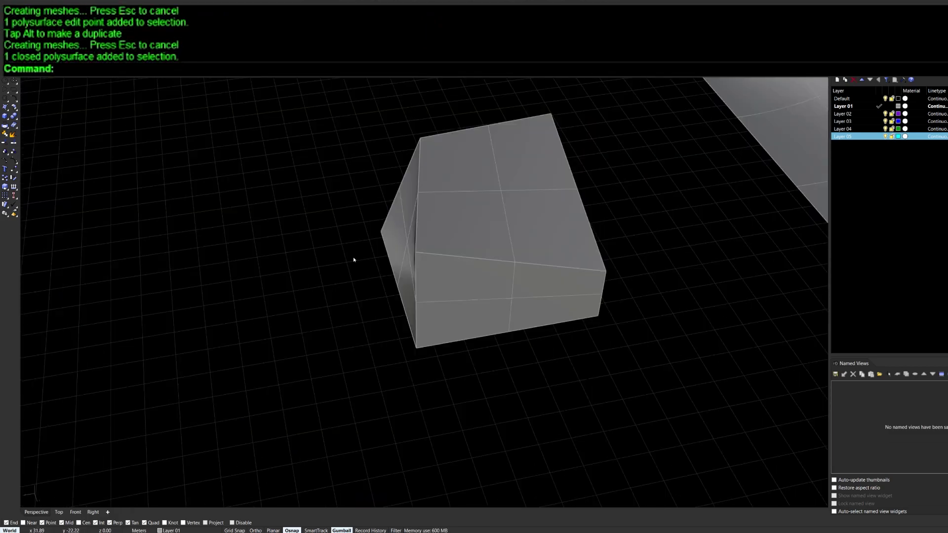
pyautogui.moveTo(354, 259); pyautogui.dragTo(248, 282, button='right')
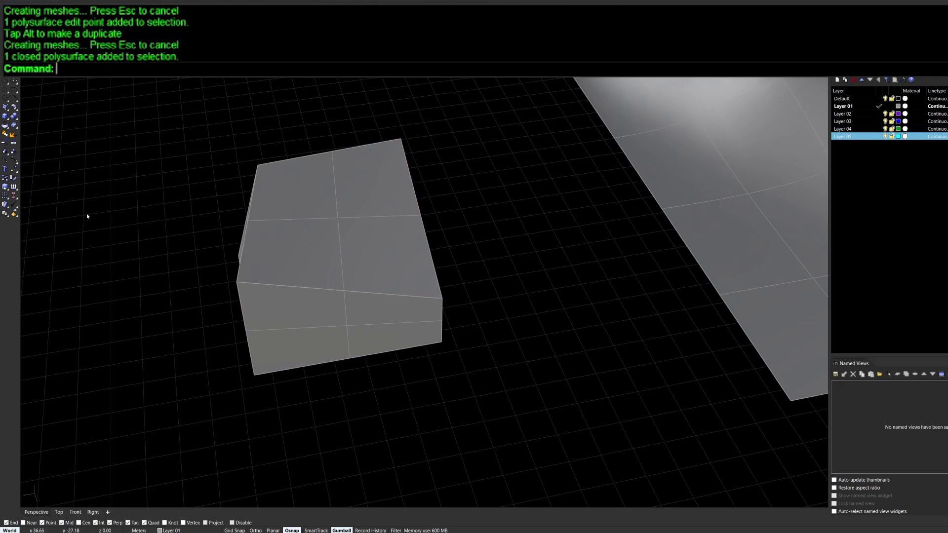
# Step: Delete the deformed box
pyautogui.click(262, 220)
pyautogui.write('d')
pyautogui.press('Return')
# Step: Try to extract the facing curved top edges of two neighbouring blocks by sub-object selection, and delete the loose curve pulled off
pyautogui.scroll(-12, 262, 220)
pyautogui.moveTo(368, 417); pyautogui.dragTo(343, 396, button='right')
pyautogui.write('z')
pyautogui.press('Return')
pyautogui.moveTo(467, 290); pyautogui.dragTo(365, 362)
pyautogui.keyDown('shift'); pyautogui.moveTo(197, 252); pyautogui.dragTo(583, 360, button='right'); pyautogui.keyUp('shift')
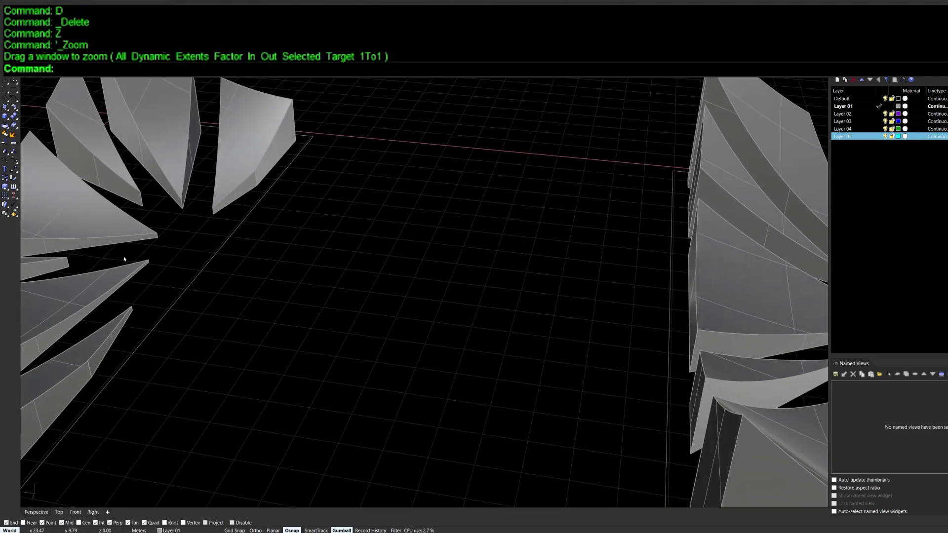
pyautogui.moveTo(124, 259); pyautogui.dragTo(431, 200, button='right')
pyautogui.write('z')
pyautogui.press('Return')
pyautogui.moveTo(365, 235); pyautogui.dragTo(183, 332)
pyautogui.moveTo(183, 332); pyautogui.dragTo(286, 326, button='right')
pyautogui.keyDown('ctrl'); pyautogui.keyDown('shift'); pyautogui.click(286, 326); pyautogui.keyUp('shift'); pyautogui.keyUp('ctrl')
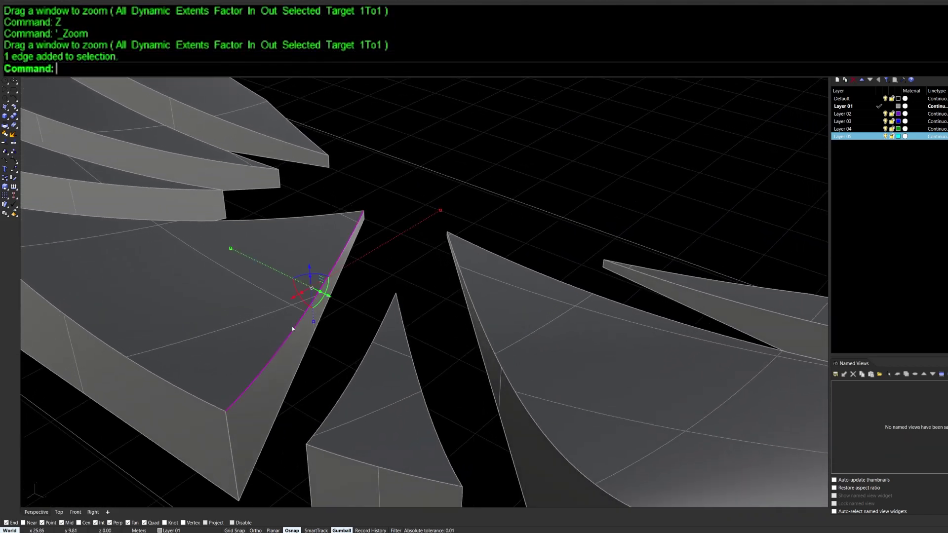
pyautogui.keyDown('ctrl'); pyautogui.keyDown('shift'); pyautogui.click(366, 354); pyautogui.keyUp('shift'); pyautogui.keyUp('ctrl')
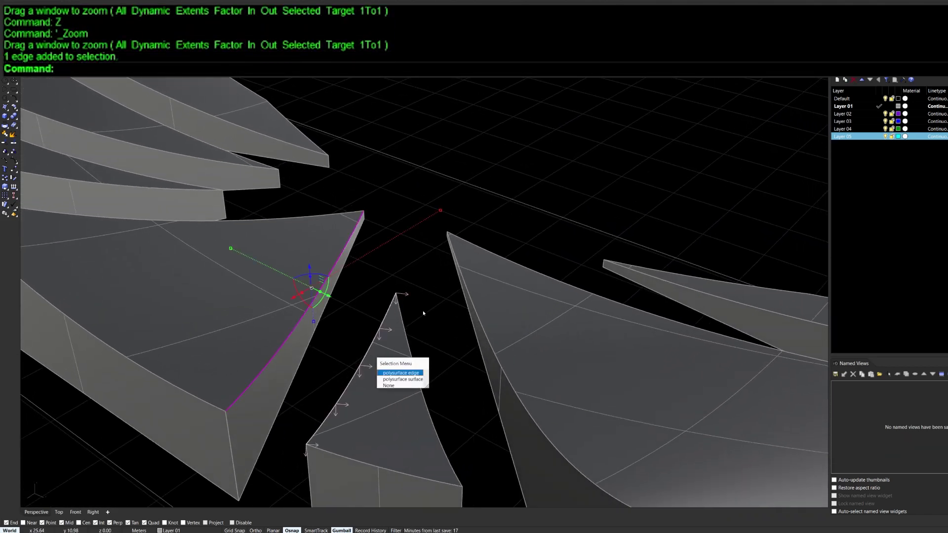
pyautogui.write('d')
pyautogui.press('Return')
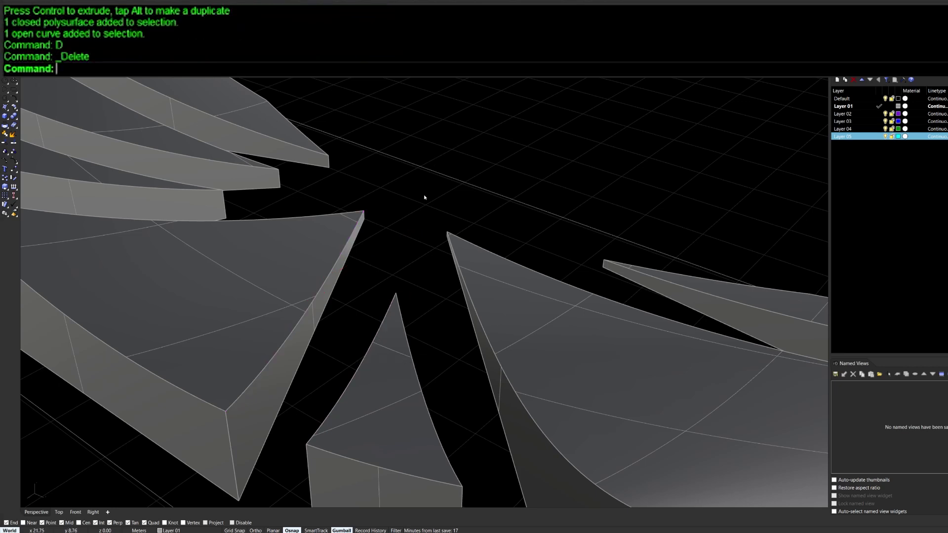
# Step: Duplicate the facing curved top edges of the two neighbouring blocks with DupEdge on the current layer, and move the copies off the blocks
pyautogui.write('DupEdge')
pyautogui.press('Return')
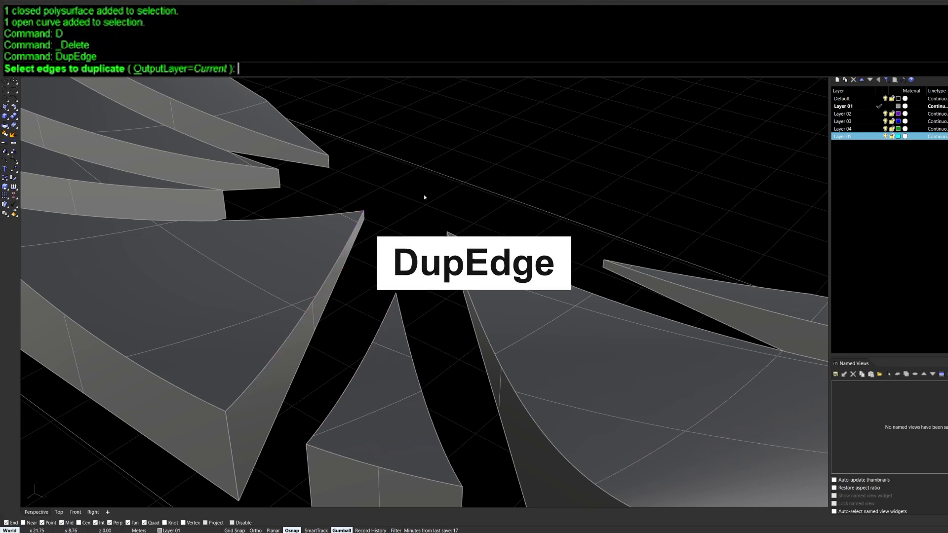
pyautogui.click(360, 367)
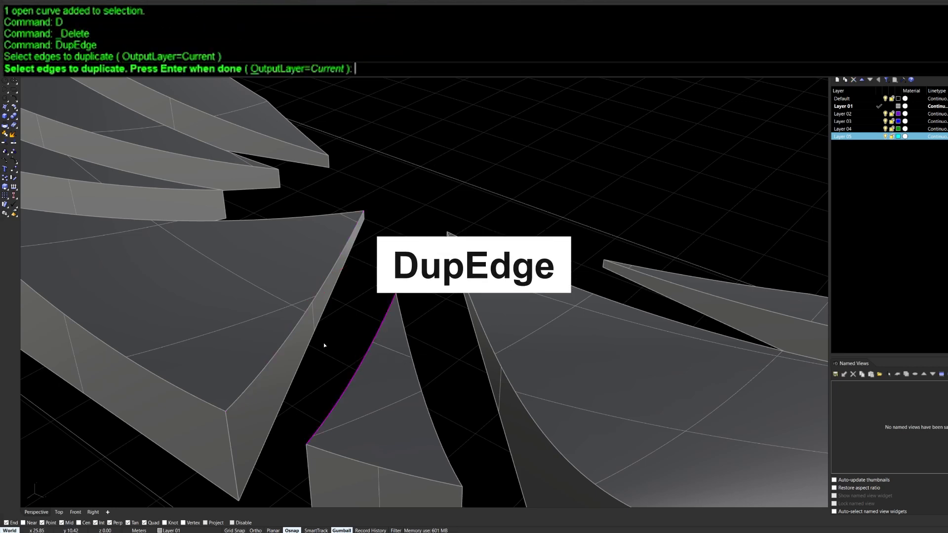
pyautogui.click(292, 328)
pyautogui.press('Return')
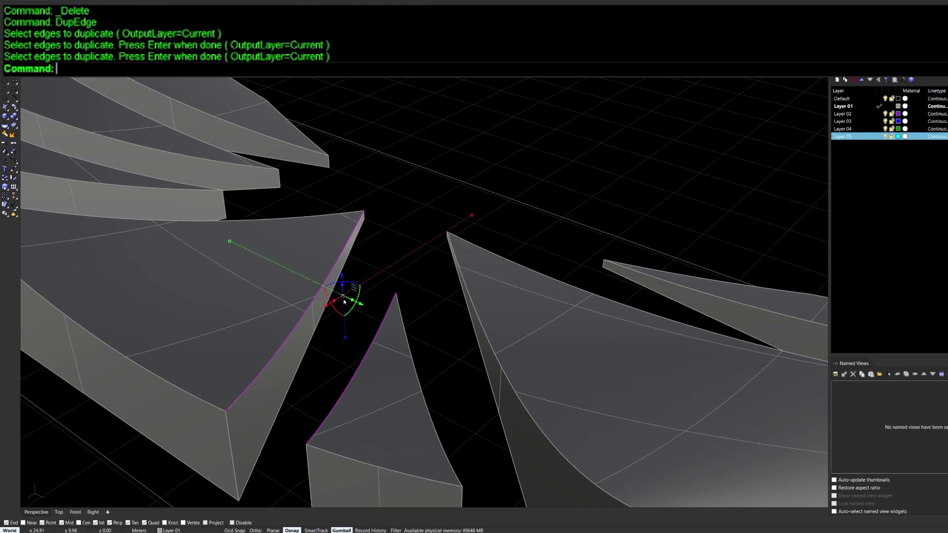
pyautogui.moveTo(326, 307); pyautogui.dragTo(444, 233)
pyautogui.press('Escape')
# Step: Inspect the two duplicated edge curves and the small block by selecting them in turn
pyautogui.moveTo(475, 164); pyautogui.dragTo(425, 200)
pyautogui.press('Escape')
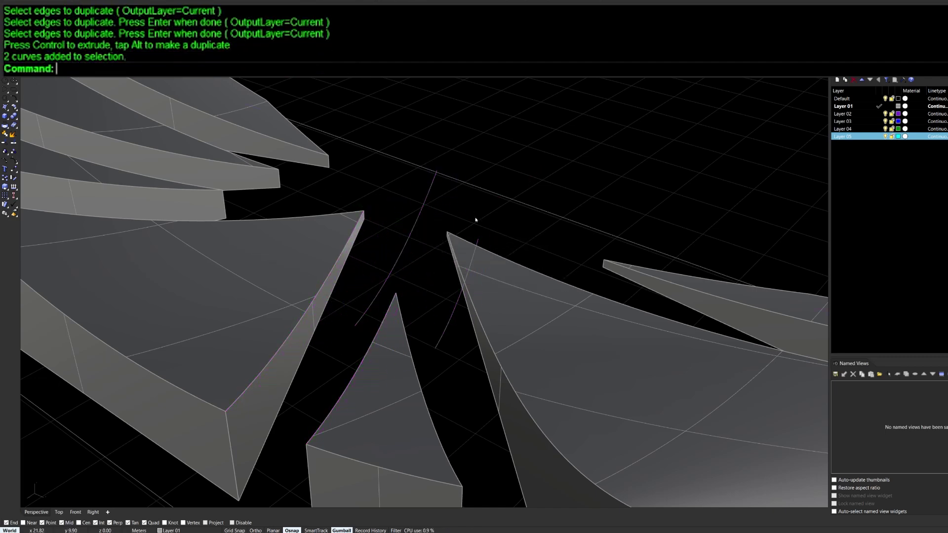
pyautogui.moveTo(477, 221); pyautogui.dragTo(416, 211)
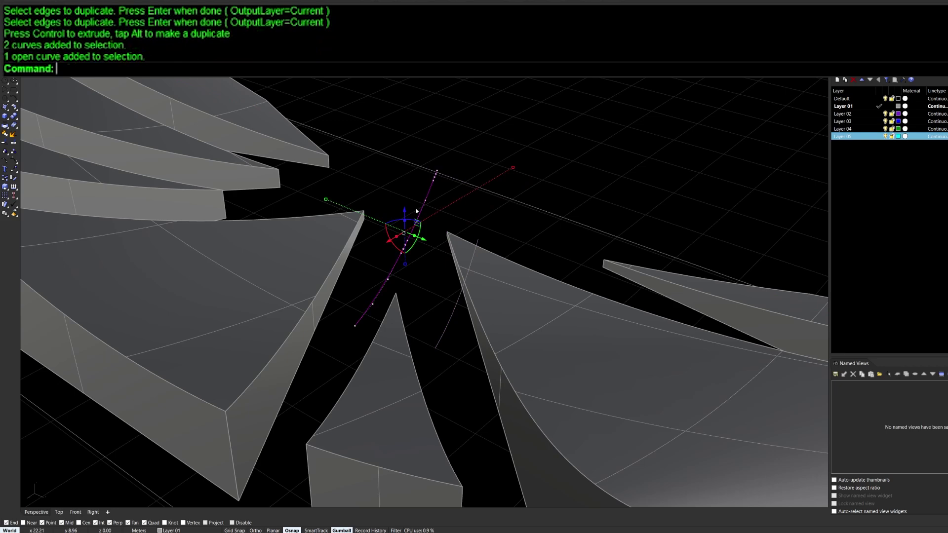
pyautogui.click(444, 335)
pyautogui.click(379, 295)
pyautogui.click(441, 337)
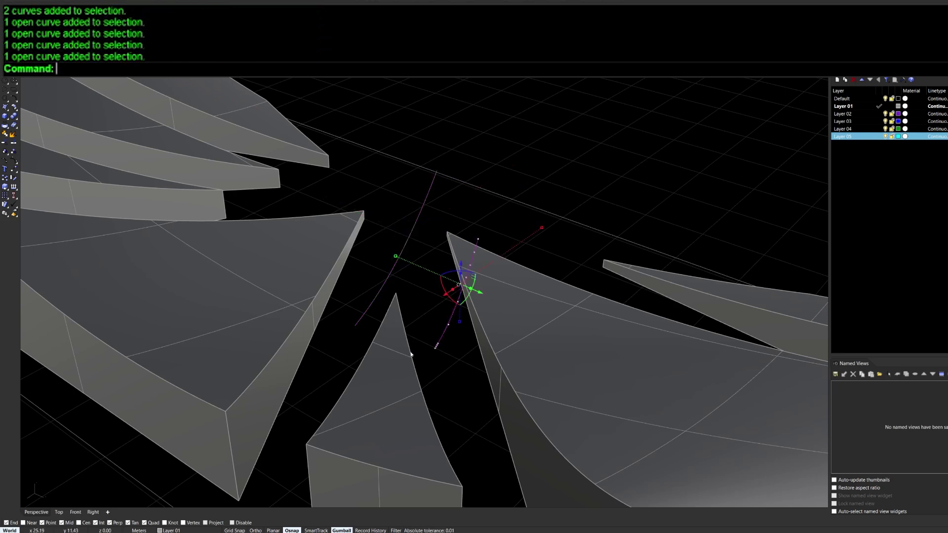
pyautogui.click(382, 382)
pyautogui.press('Escape')
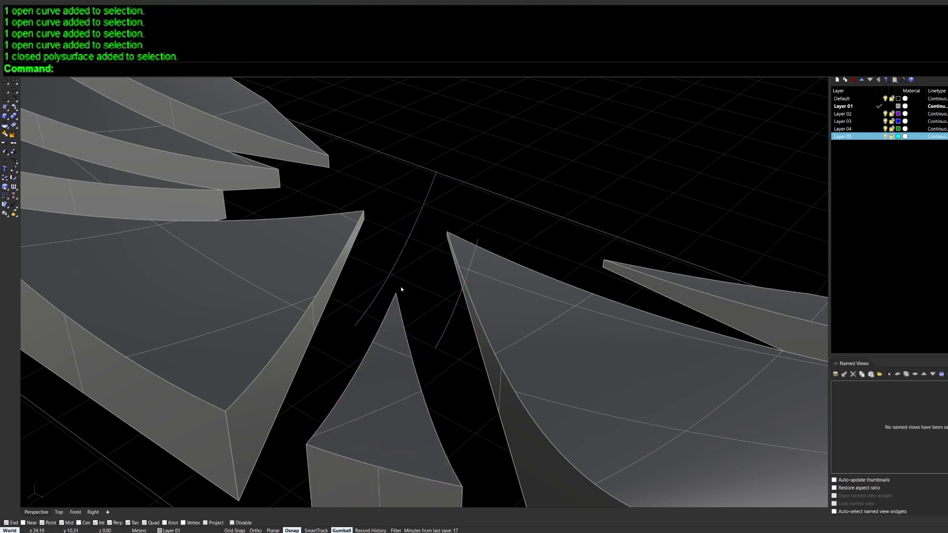
# Step: Delete both duplicated edge curves
pyautogui.click(449, 316)
pyautogui.press('Delete')
pyautogui.click(404, 232)
pyautogui.press('Delete')
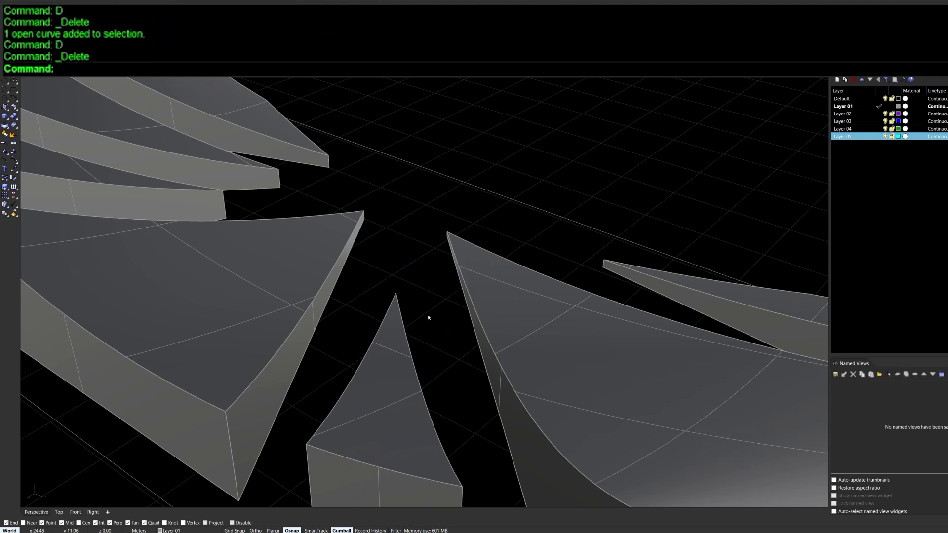
pyautogui.write('DupBorder')
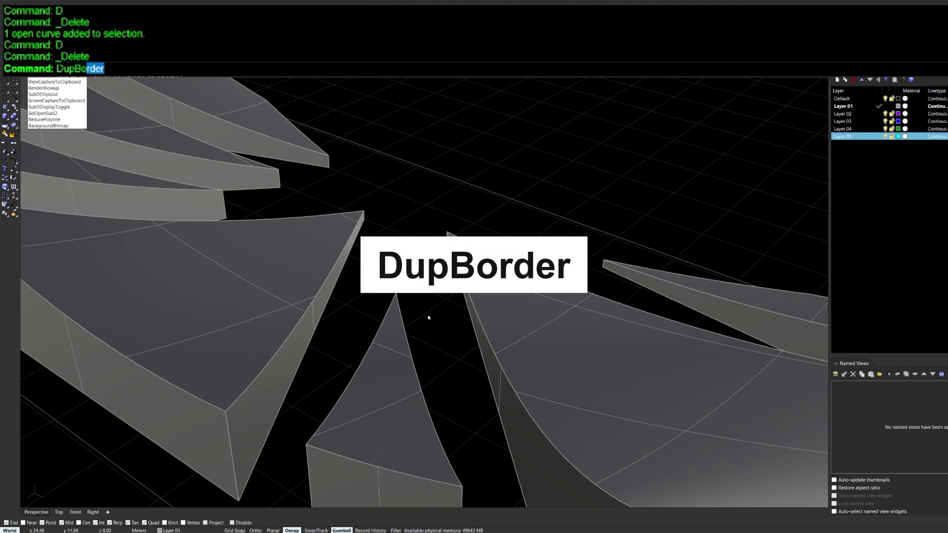
pyautogui.press('Return')
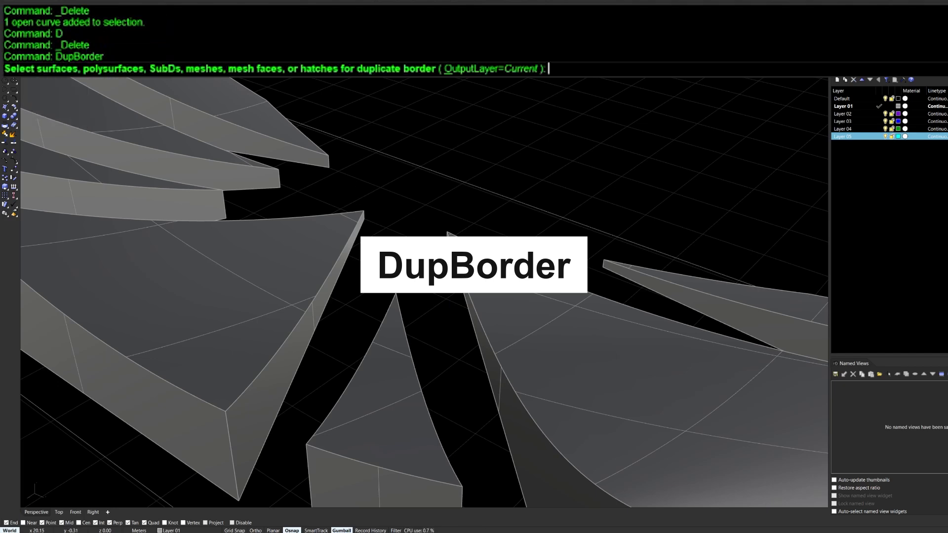
pyautogui.click(220, 300)
pyautogui.scroll(-4, 307, 323)
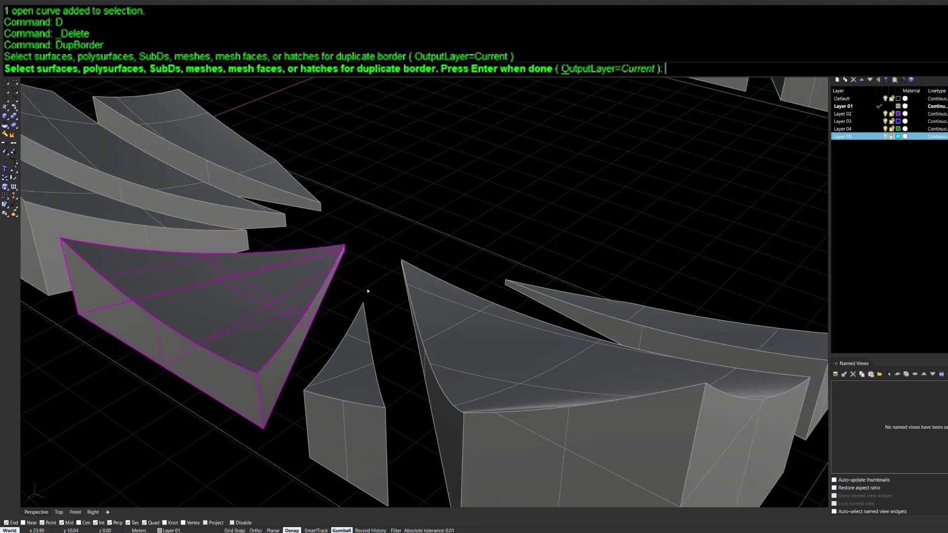
pyautogui.press('Escape')
# Step: Duplicate the borders of the three adjacent blocks' top faces with DupBorder, output to the current layer
pyautogui.press('Return')
pyautogui.scroll(2, 276, 300)
pyautogui.click(276, 297)
pyautogui.click(377, 365)
pyautogui.click(487, 342)
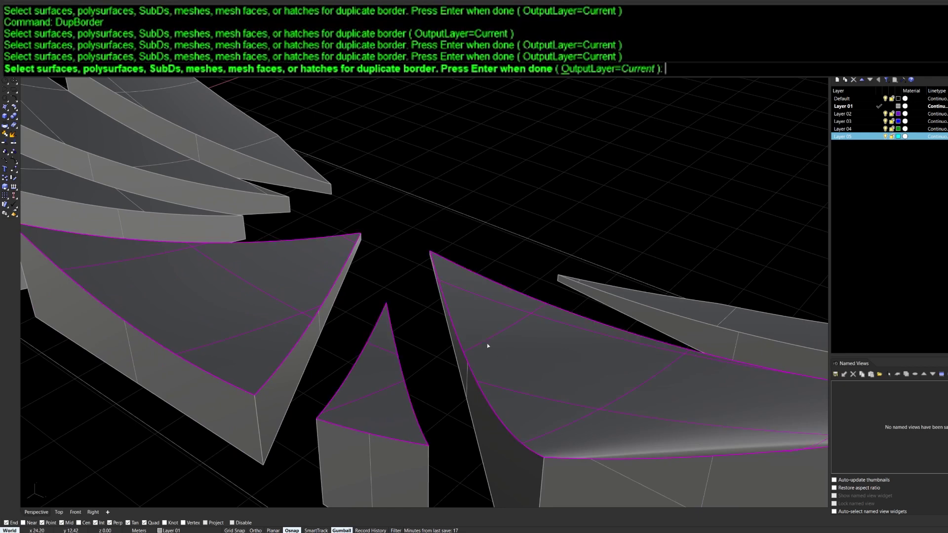
pyautogui.press('Return')
pyautogui.scroll(-3, 450, 261)
pyautogui.scroll(2, 450, 260)
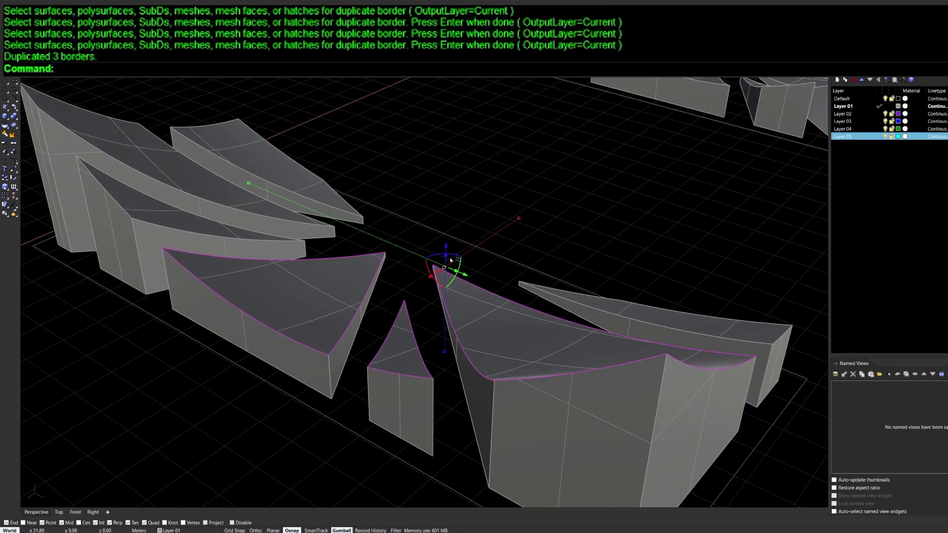
# Step: Move the three duplicated border curves away from the blocks onto empty ground
pyautogui.moveTo(431, 278); pyautogui.dragTo(227, 410)
pyautogui.write('Zzs')
pyautogui.press('Return')
pyautogui.scroll(-5, 267, 377)
pyautogui.moveTo(282, 380); pyautogui.dragTo(381, 349, button='right')
pyautogui.moveTo(381, 349); pyautogui.dragTo(303, 288, button='right')
pyautogui.scroll(4, 256, 328)
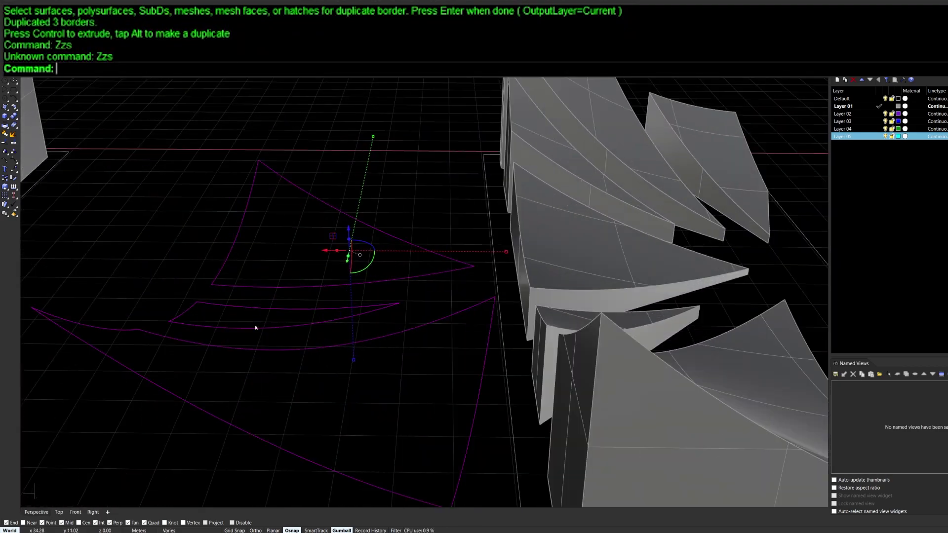
# Step: Delete the three duplicated border curves
pyautogui.moveTo(257, 328); pyautogui.dragTo(127, 170, button='right')
pyautogui.write('D')
pyautogui.press('Return')
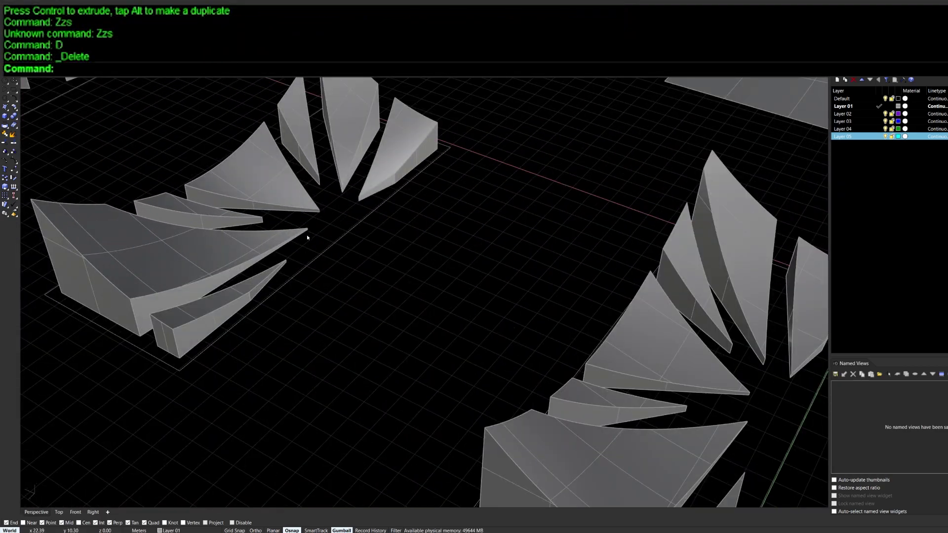
# Step: Draw a straight single-segment polyline parallel to the long bar, between the bar and the zigzag polyline
pyautogui.scroll(6, 307, 238)
pyautogui.keyDown('shift'); pyautogui.moveTo(430, 320); pyautogui.dragTo(330, 313, button='right'); pyautogui.keyUp('shift')
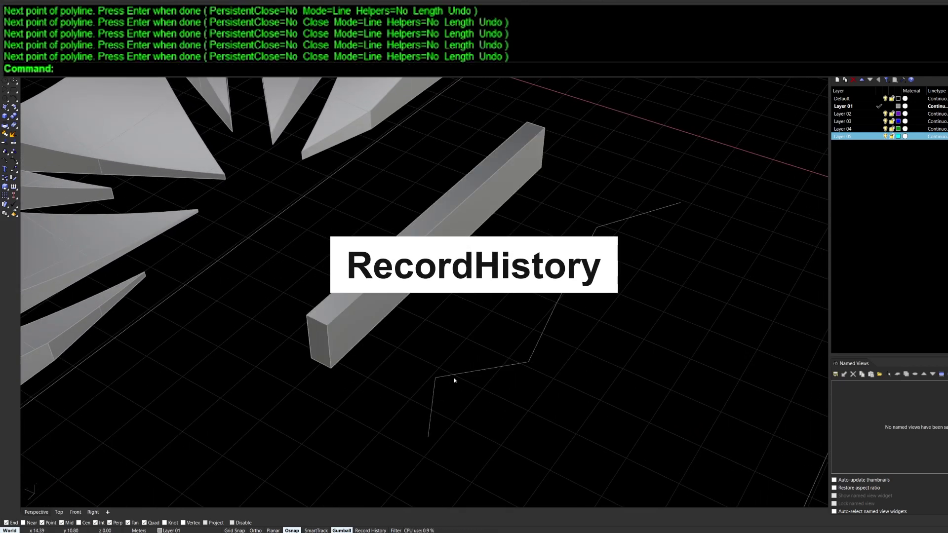
pyautogui.write('P')
pyautogui.press('Return')
pyautogui.click(343, 402)
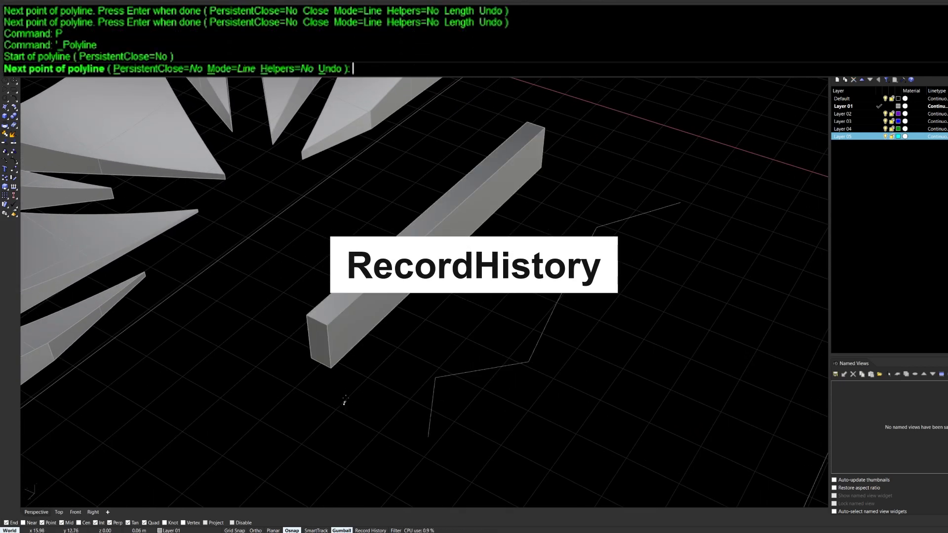
pyautogui.click(590, 158)
pyautogui.press('Return')
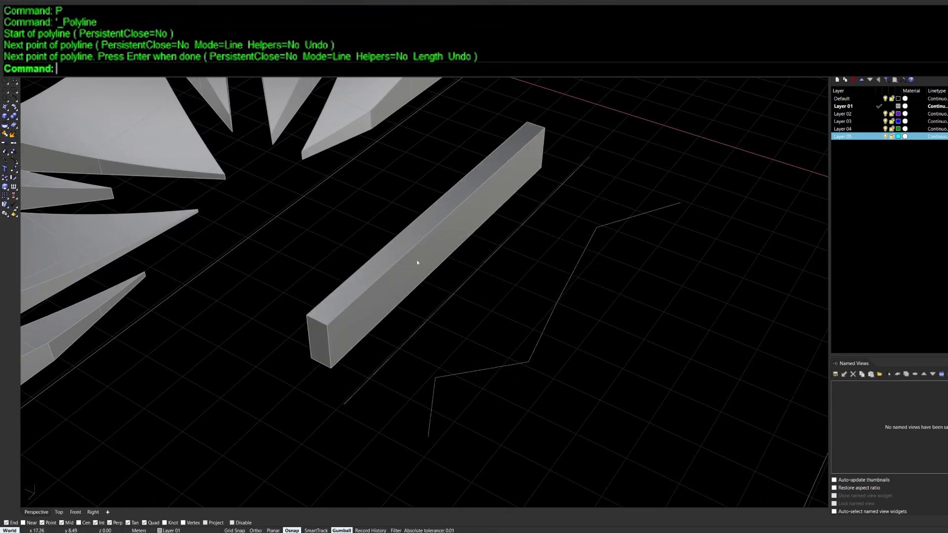
# Step: Move the long rectangular bar slightly farther from the straight polyline
pyautogui.click(416, 259)
pyautogui.moveTo(422, 223); pyautogui.dragTo(400, 214)
pyautogui.click(410, 321)
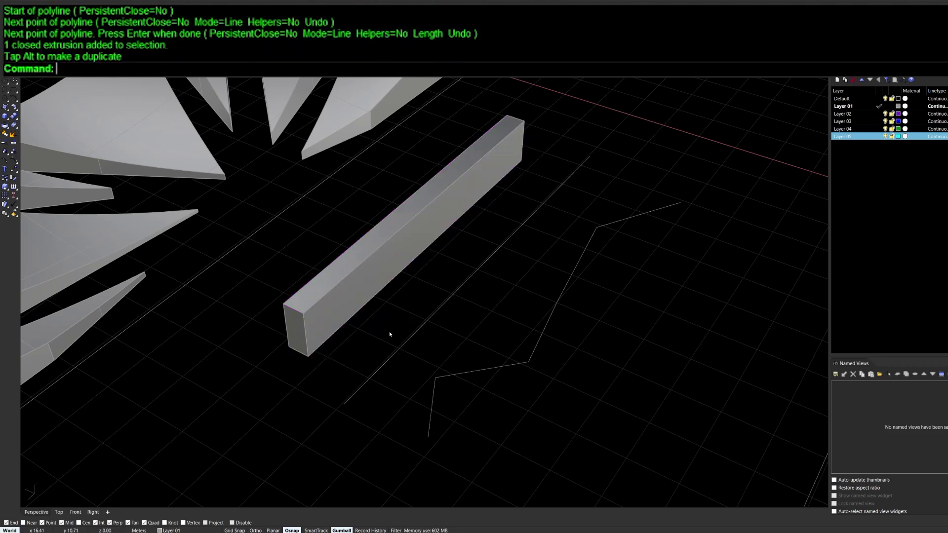
pyautogui.click(375, 289)
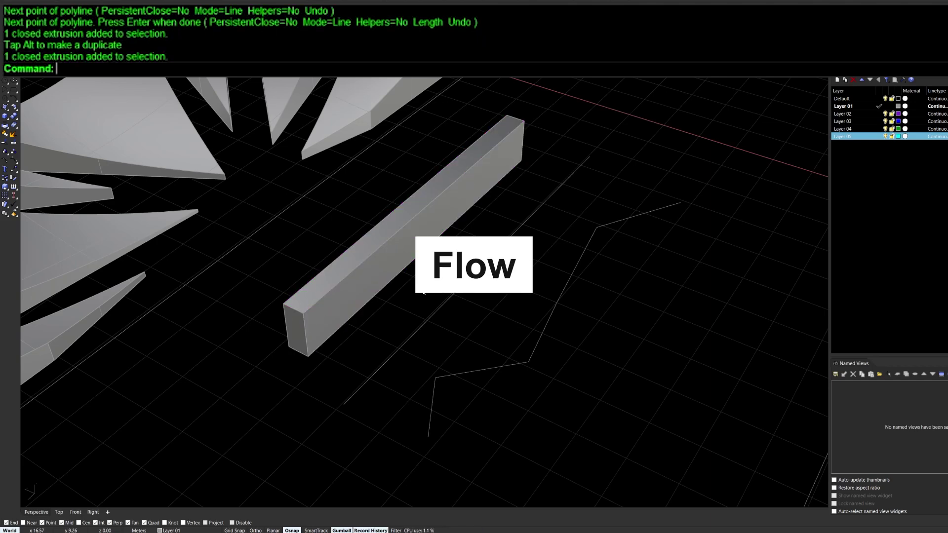
# Step: Try to flow the long bar together with the straight polyline, using the zigzag polyline as the base curve
pyautogui.write('Flow')
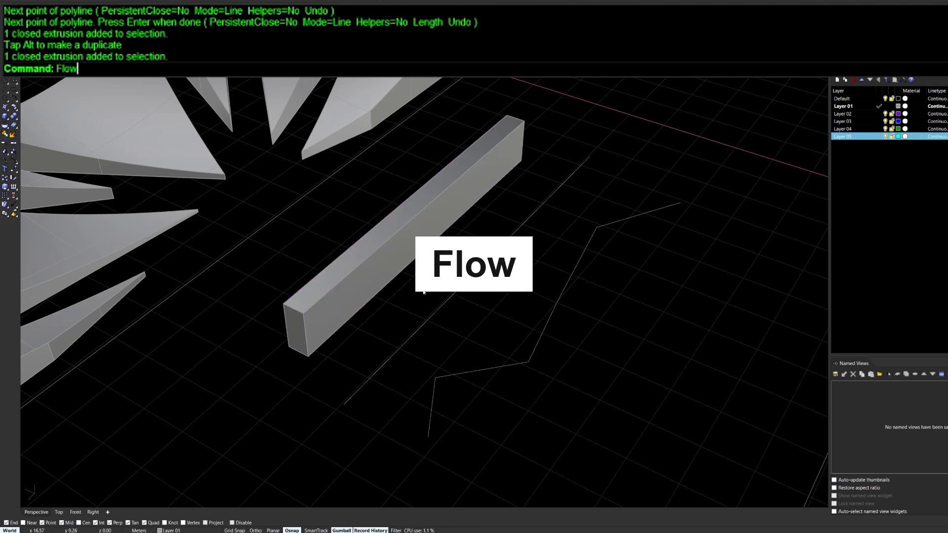
pyautogui.press('Return')
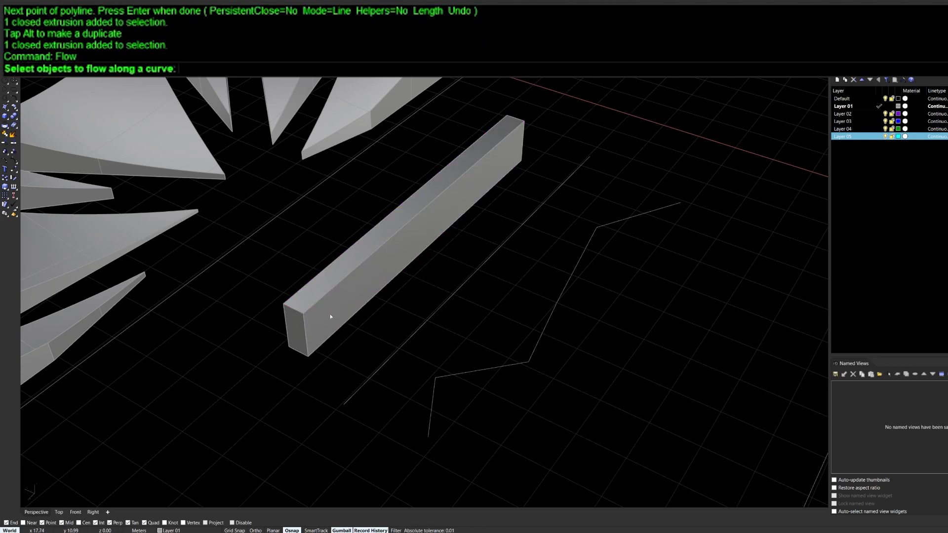
pyautogui.click(331, 317)
pyautogui.click(350, 402)
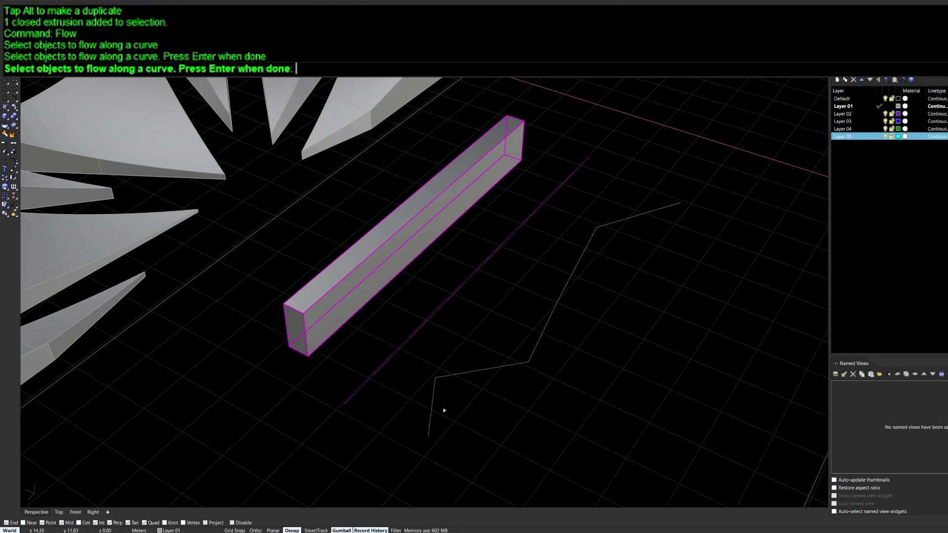
pyautogui.press('Return')
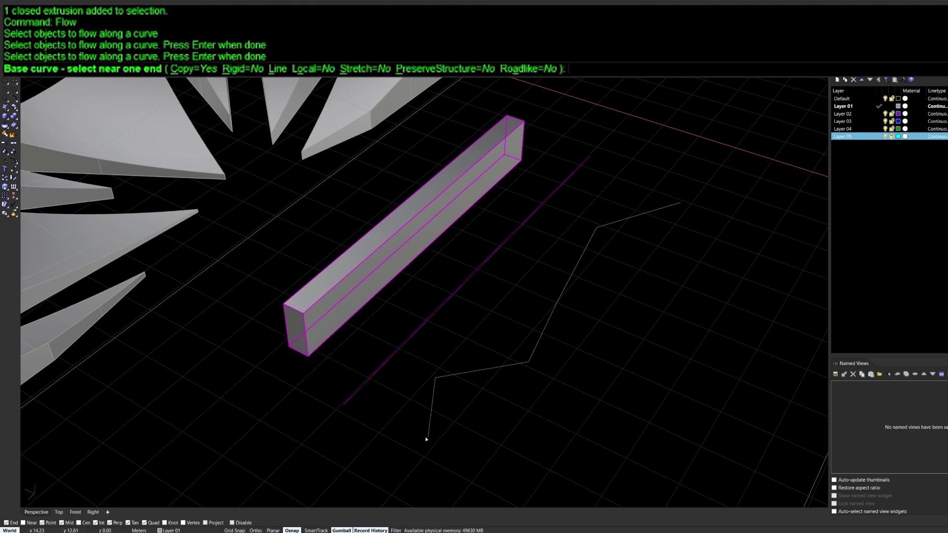
pyautogui.click(428, 438)
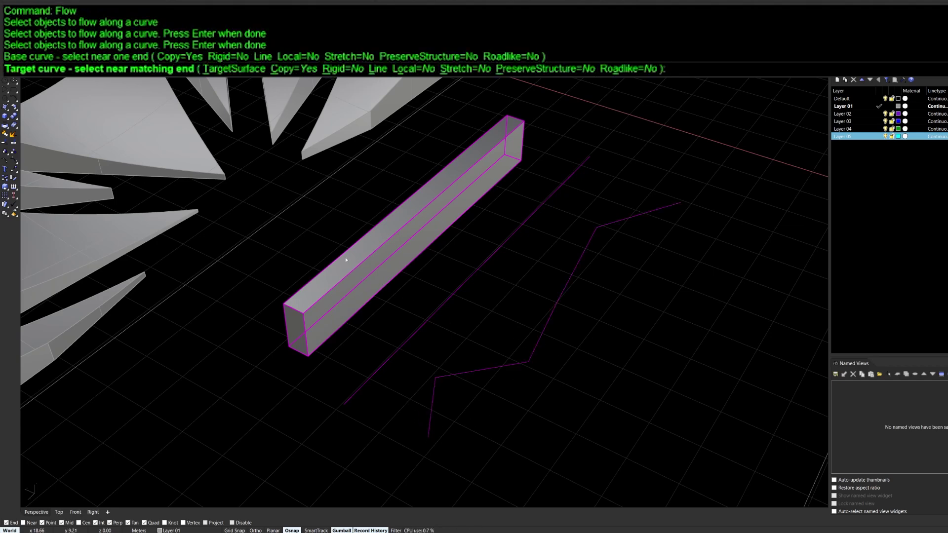
# Step: Flow a copy of the long bar from the straight base polyline onto the zigzag target polyline
pyautogui.write('l')
pyautogui.press('Return')
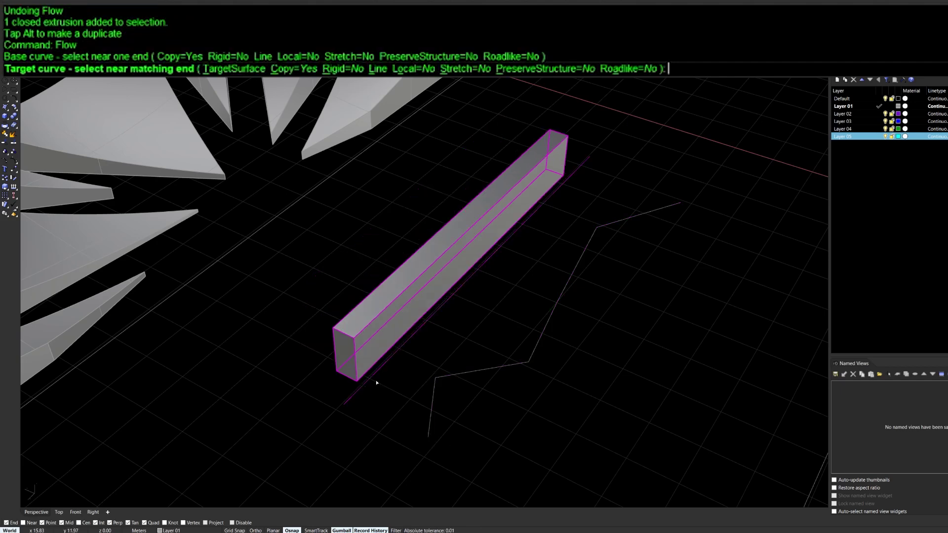
pyautogui.click(431, 423)
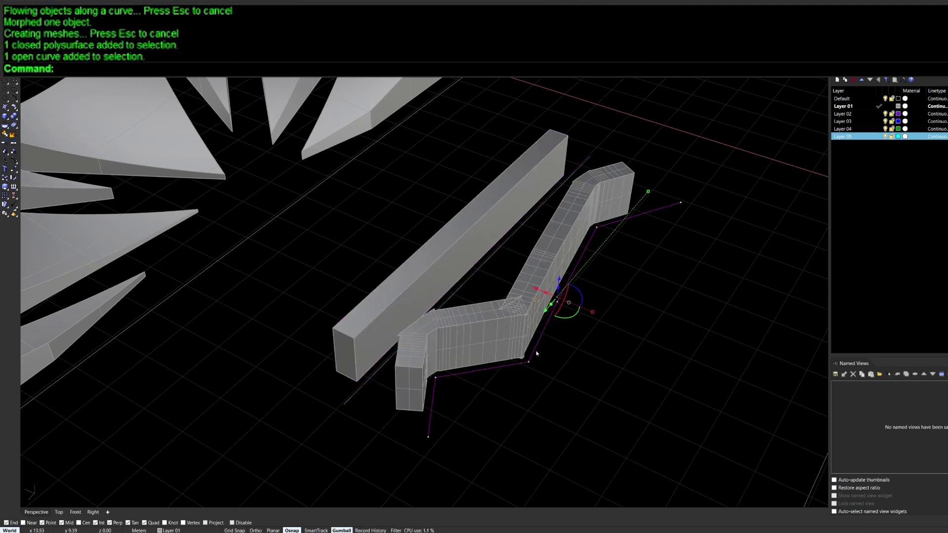
# Step: Reshape the zigzag polyline by moving its corner point near the middle of the flowed bar
pyautogui.moveTo(558, 379); pyautogui.dragTo(511, 346)
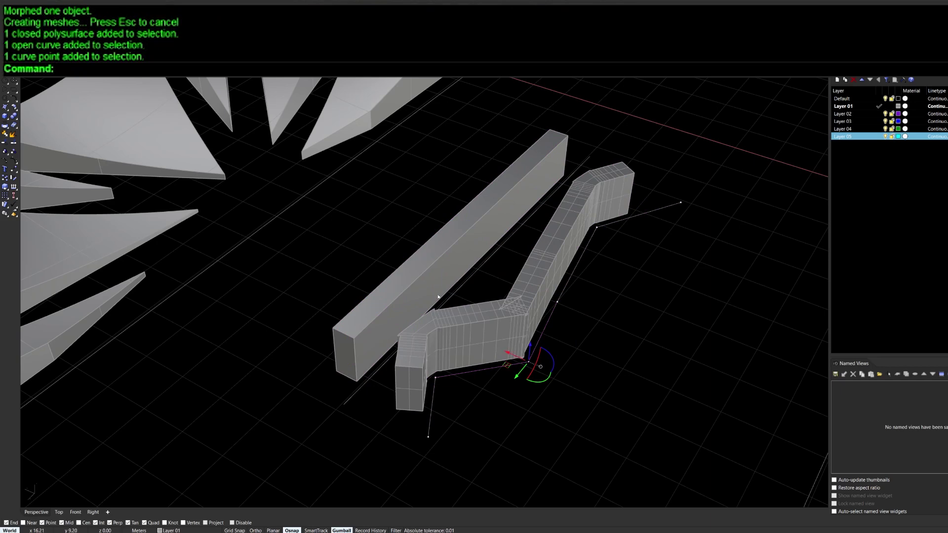
pyautogui.press('Escape')
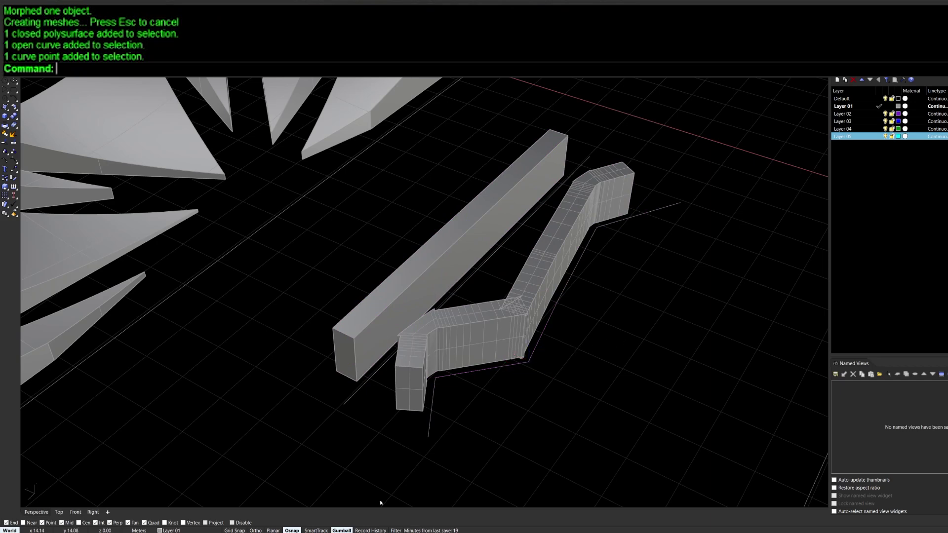
pyautogui.click(525, 364)
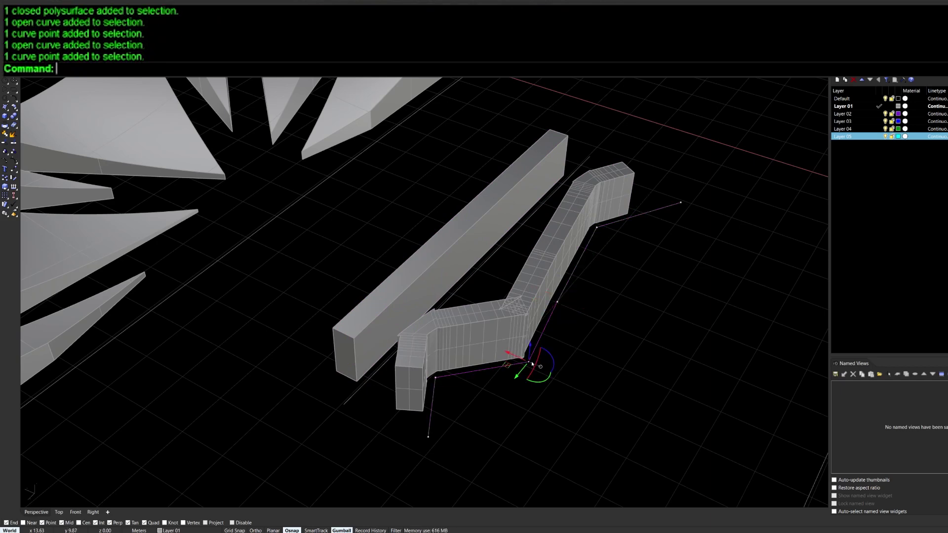
pyautogui.click(528, 362)
pyautogui.moveTo(515, 357); pyautogui.dragTo(563, 301)
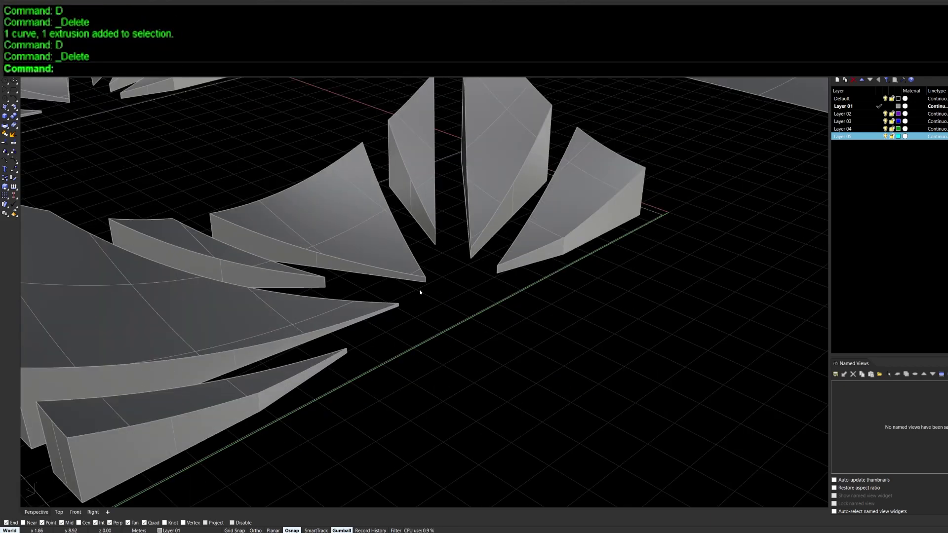
# Step: Purge all unused information from the file, including unused layers, linetypes, materials and block definitions
pyautogui.write('O')
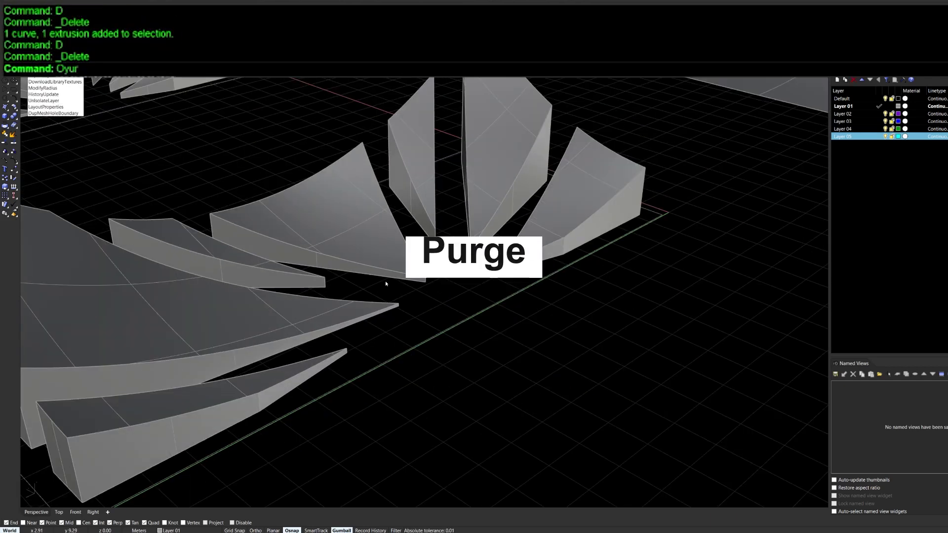
pyautogui.press('BackSpace')
pyautogui.write('Purge')
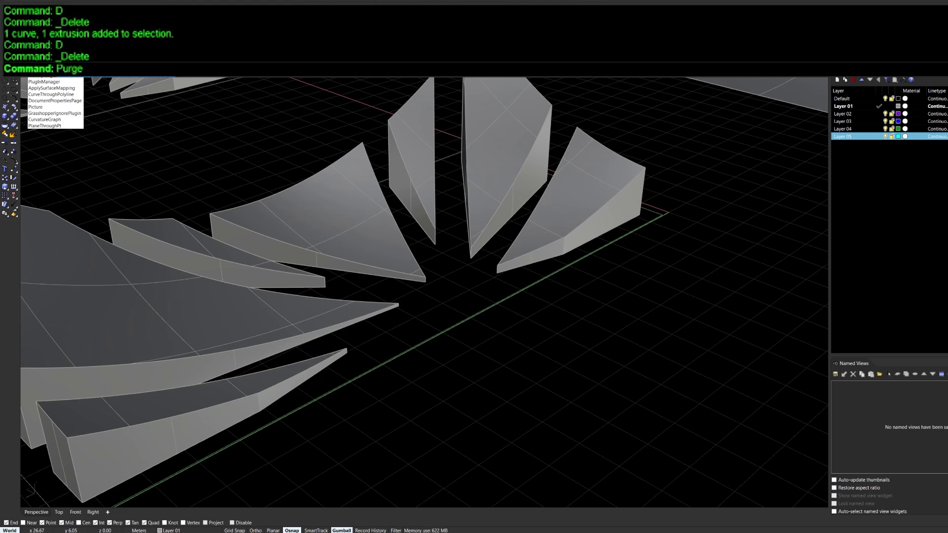
pyautogui.press('Return')
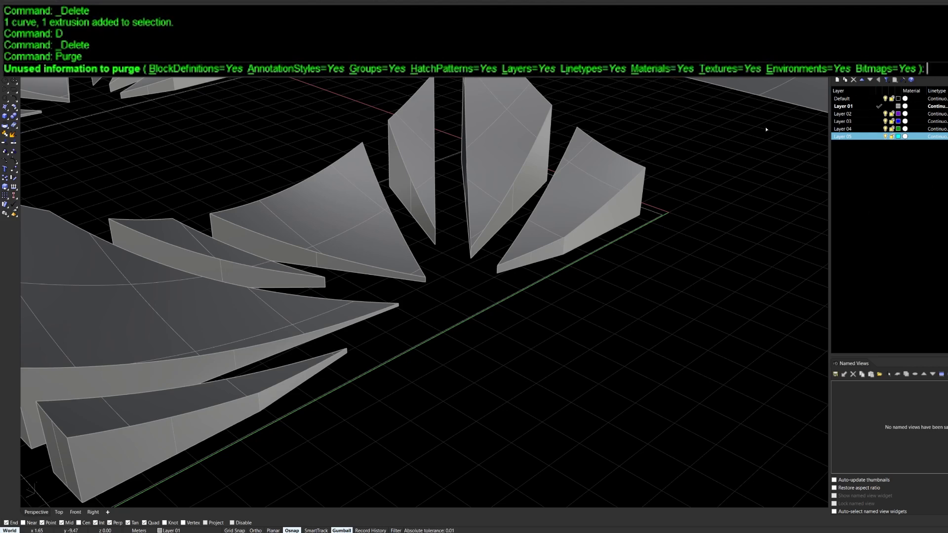
pyautogui.press('Return')
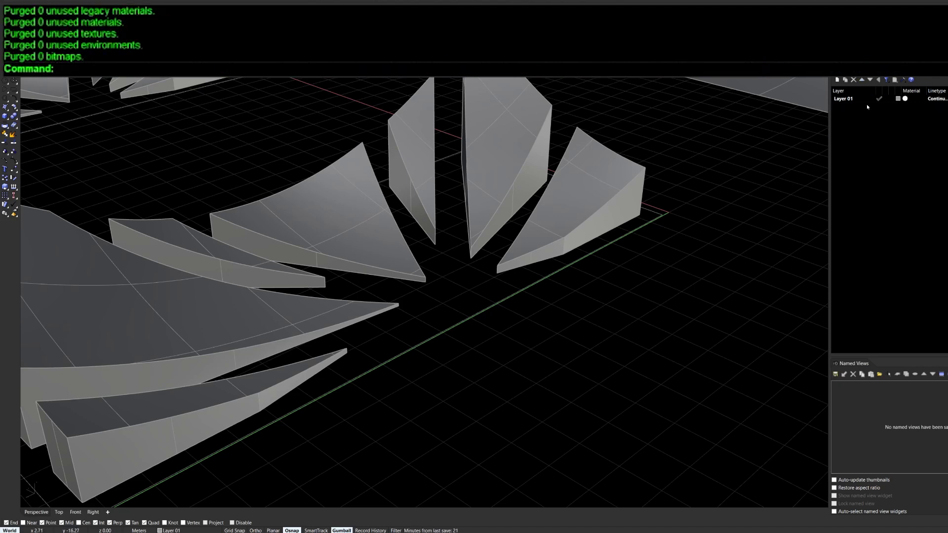
pyautogui.click(858, 101)
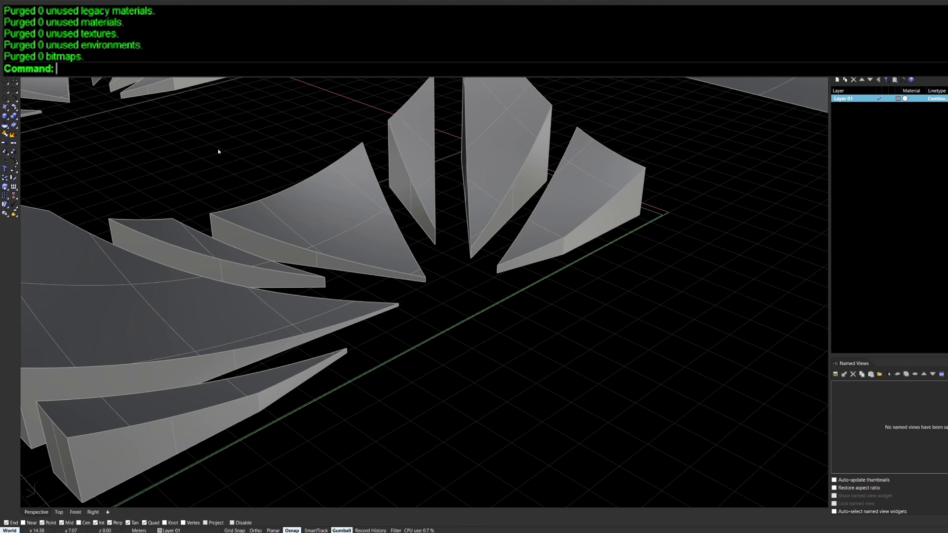
pyautogui.press('Return')
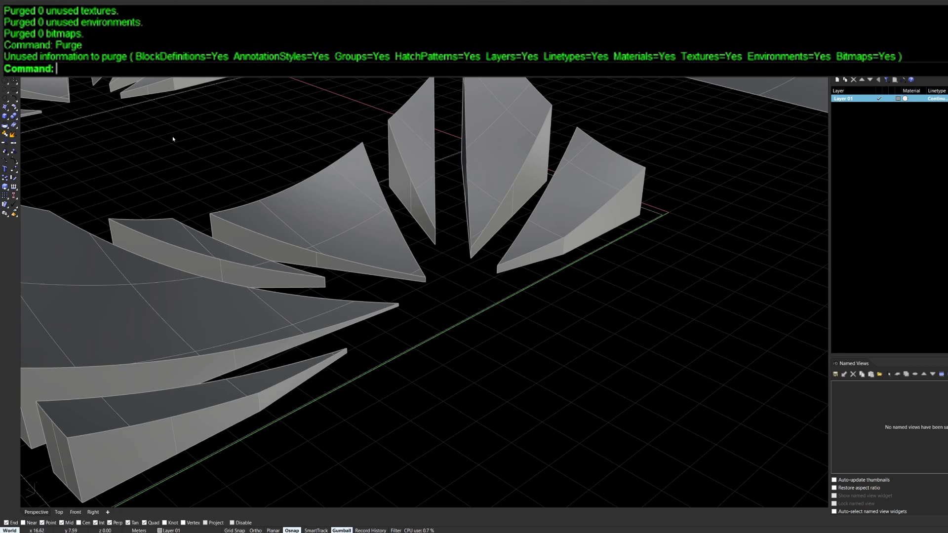
# Step: Split the triangular block's top face with SplitFace along two crossing axes that run past its edges
pyautogui.write('SplitFace')
pyautogui.press('Return')
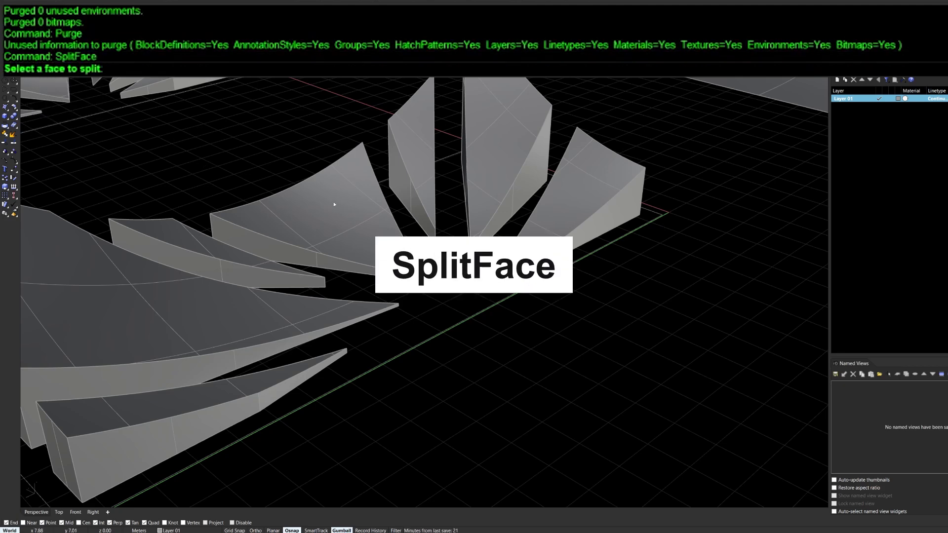
pyautogui.click(332, 212)
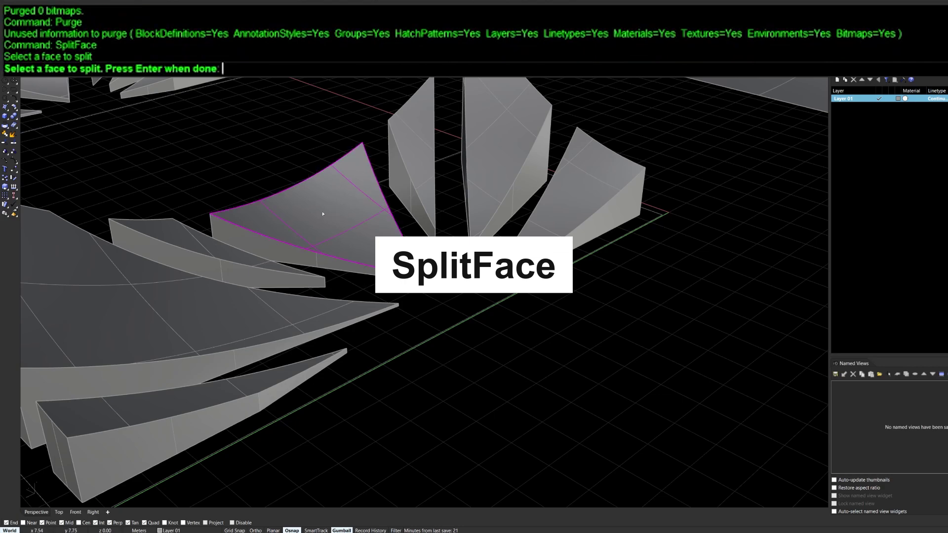
pyautogui.press('Return')
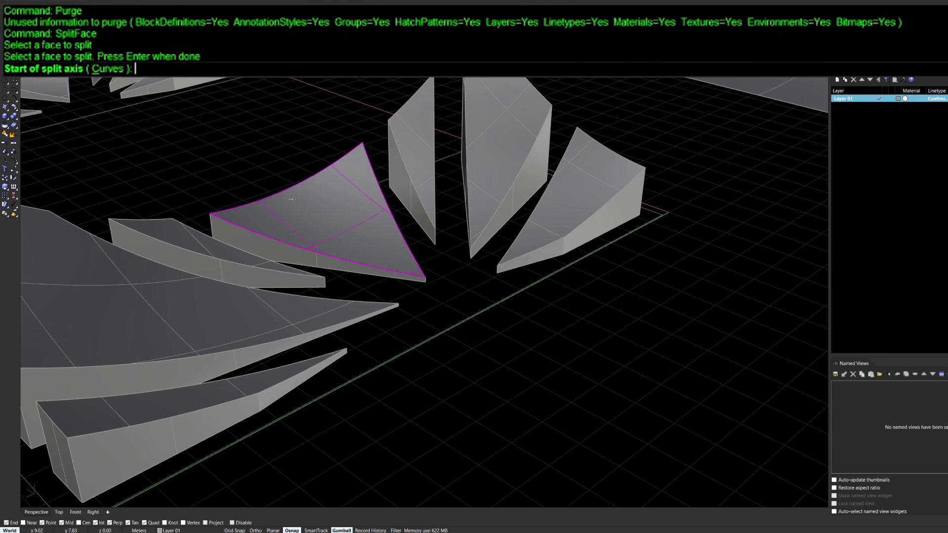
pyautogui.moveTo(292, 198); pyautogui.dragTo(320, 274, button='right')
pyautogui.click(272, 241)
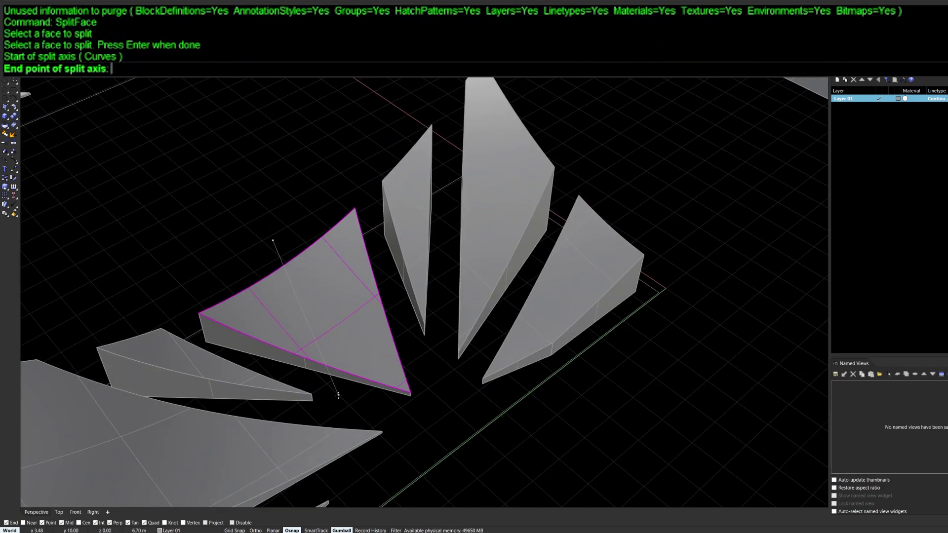
pyautogui.click(348, 417)
pyautogui.click(403, 313)
pyautogui.click(175, 302)
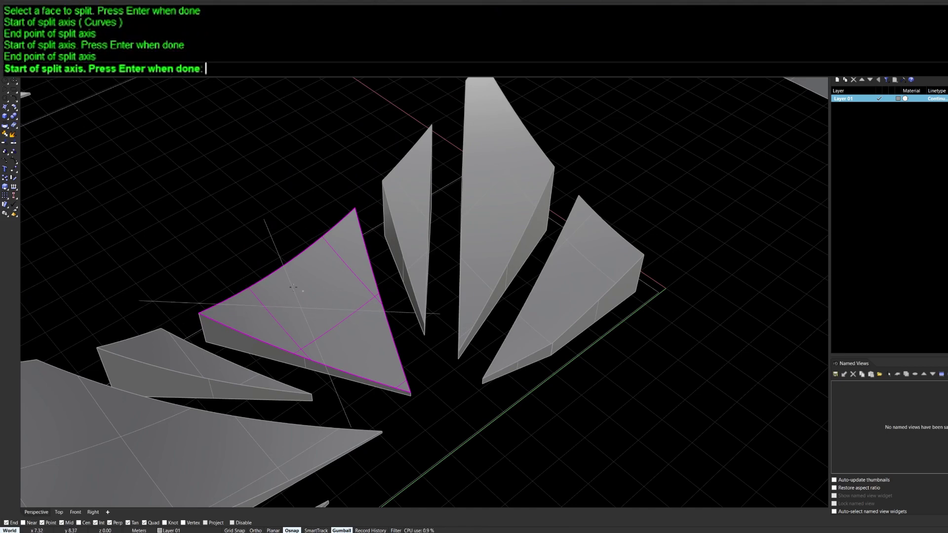
pyautogui.press('Return')
pyautogui.click(350, 323)
pyautogui.press('Escape')
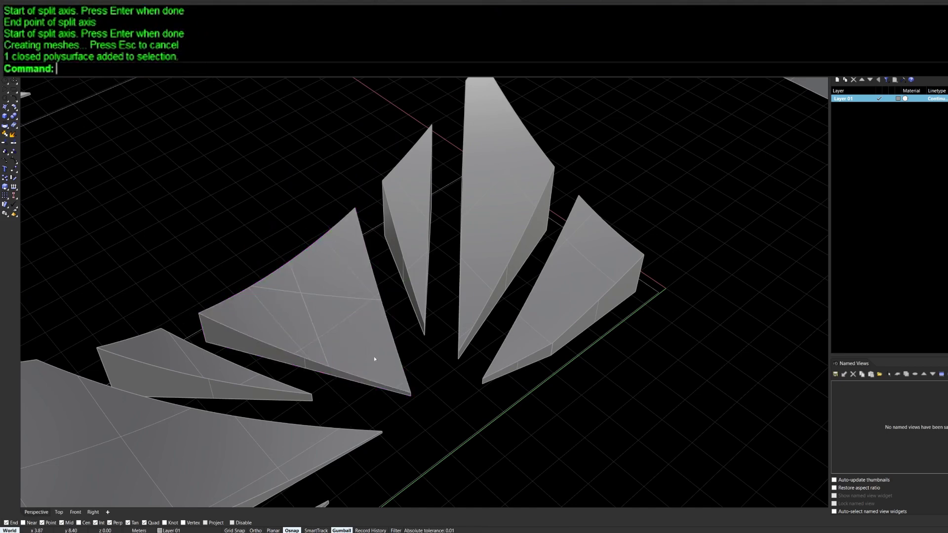
# Step: Sub-select the four split pieces of the triangular block's top face one by one, and clear the selection
pyautogui.keyDown('ctrl'); pyautogui.keyDown('shift'); pyautogui.click(366, 347); pyautogui.keyUp('shift'); pyautogui.keyUp('ctrl')
pyautogui.keyDown('ctrl'); pyautogui.keyDown('shift'); pyautogui.click(286, 316); pyautogui.keyUp('shift'); pyautogui.keyUp('ctrl')
pyautogui.keyDown('ctrl'); pyautogui.keyDown('shift'); pyautogui.click(287, 280); pyautogui.keyUp('shift'); pyautogui.keyUp('ctrl')
pyautogui.keyDown('ctrl'); pyautogui.keyDown('shift'); pyautogui.click(328, 272); pyautogui.keyUp('shift'); pyautogui.keyUp('ctrl')
pyautogui.moveTo(330, 324); pyautogui.dragTo(269, 274, button='right')
pyautogui.press('Escape')
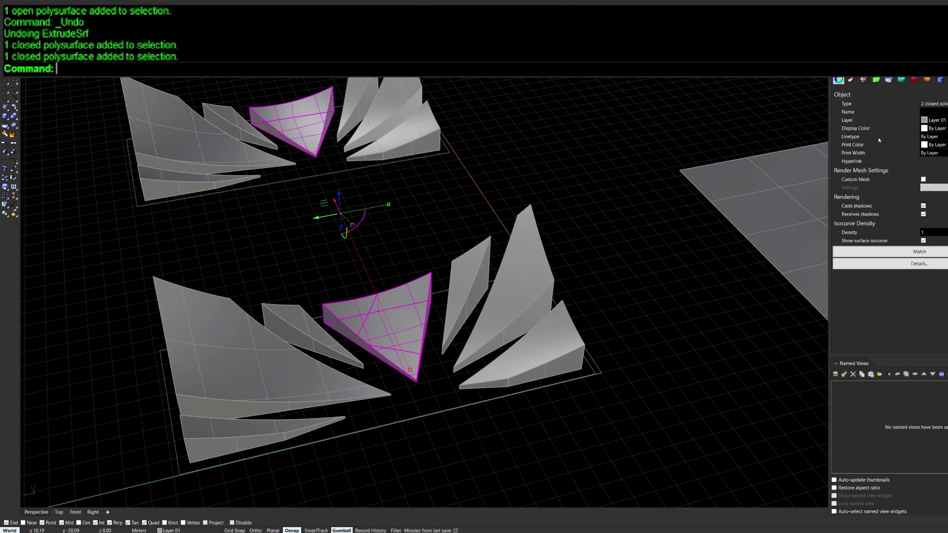
# Step: Set the display color of the two selected triangular blocks to Red
pyautogui.click(938, 129)
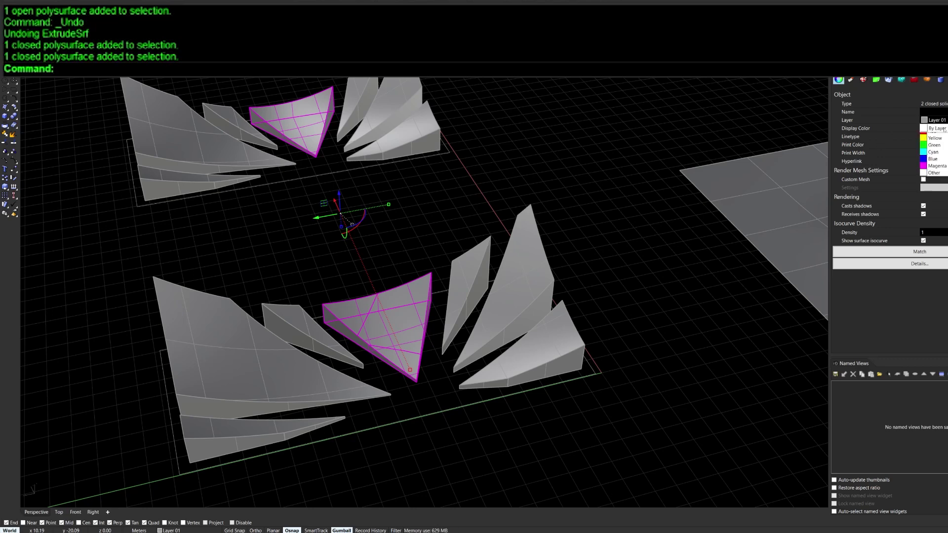
pyautogui.click(933, 159)
pyautogui.click(609, 248)
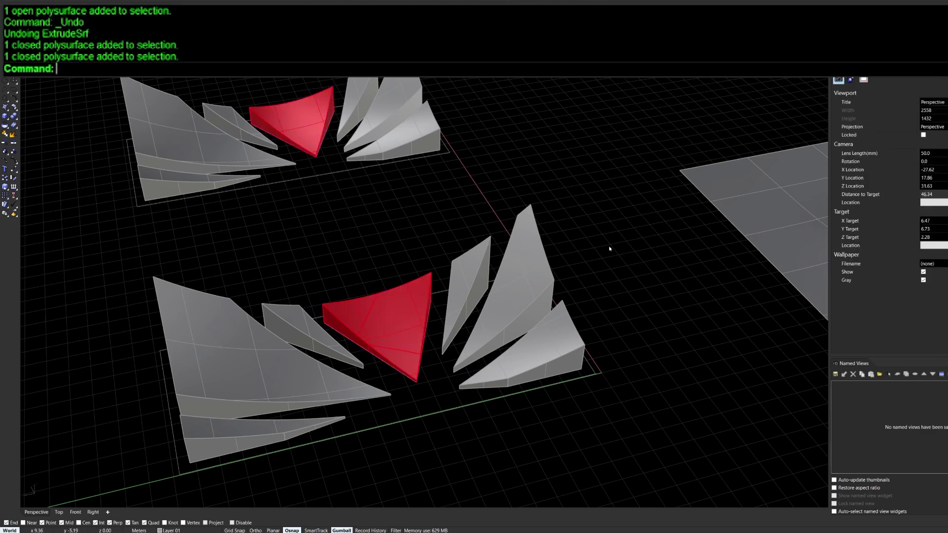
# Step: Select all objects sharing the farther red triangular block's color with SelColor, and clear the selection
pyautogui.write('SelColor')
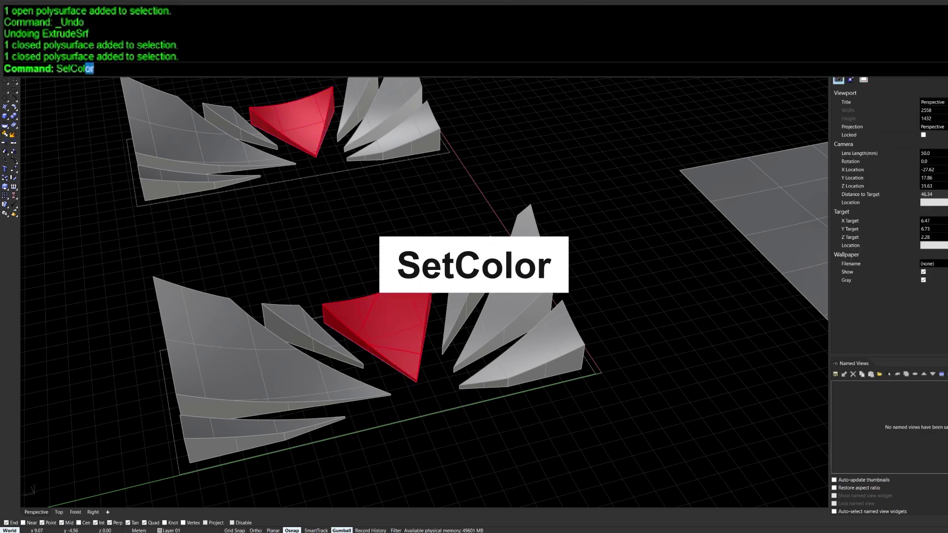
pyautogui.press('Return')
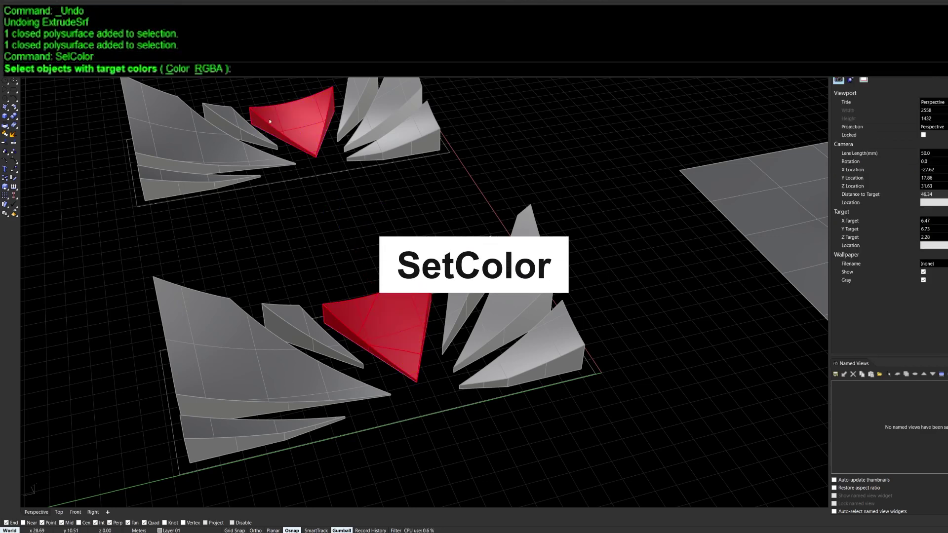
pyautogui.click(180, 69)
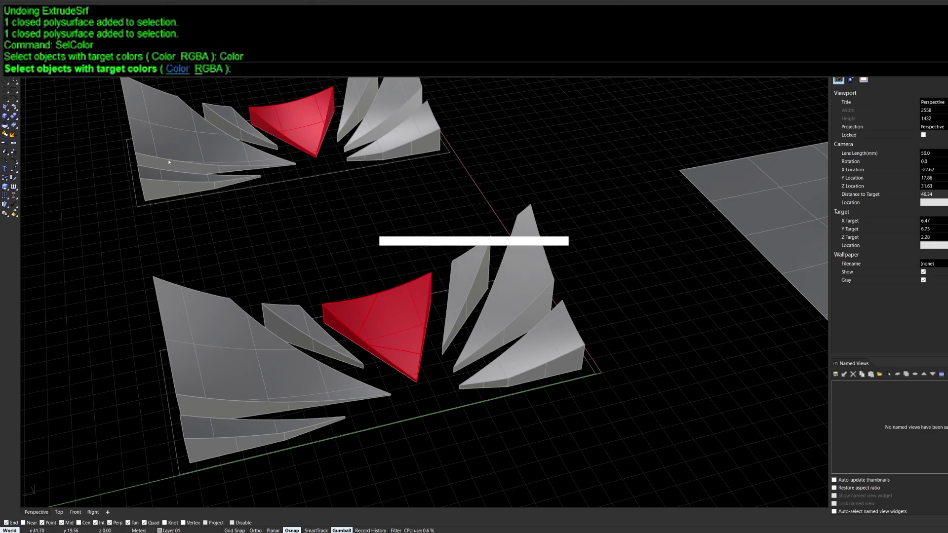
pyautogui.click(48, 289)
pyautogui.press('Return')
pyautogui.click(317, 127)
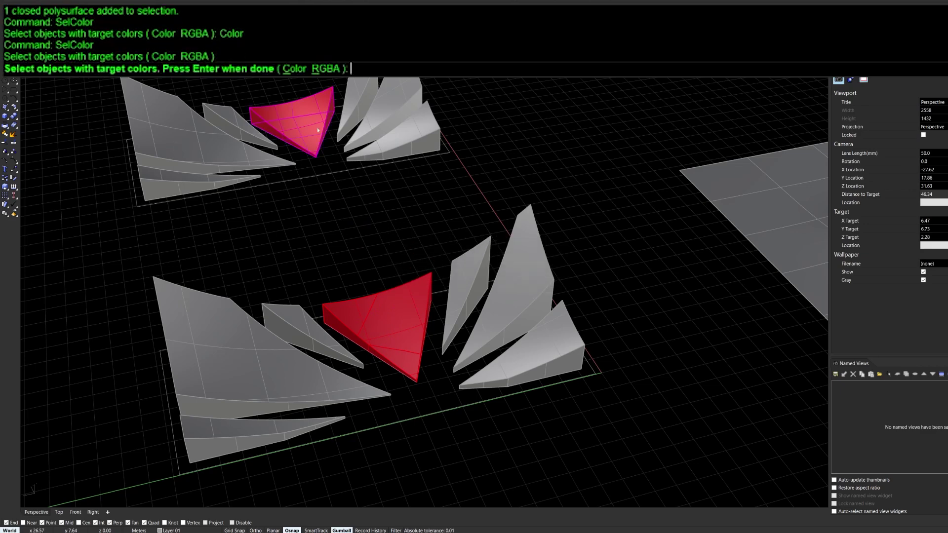
pyautogui.press('Return')
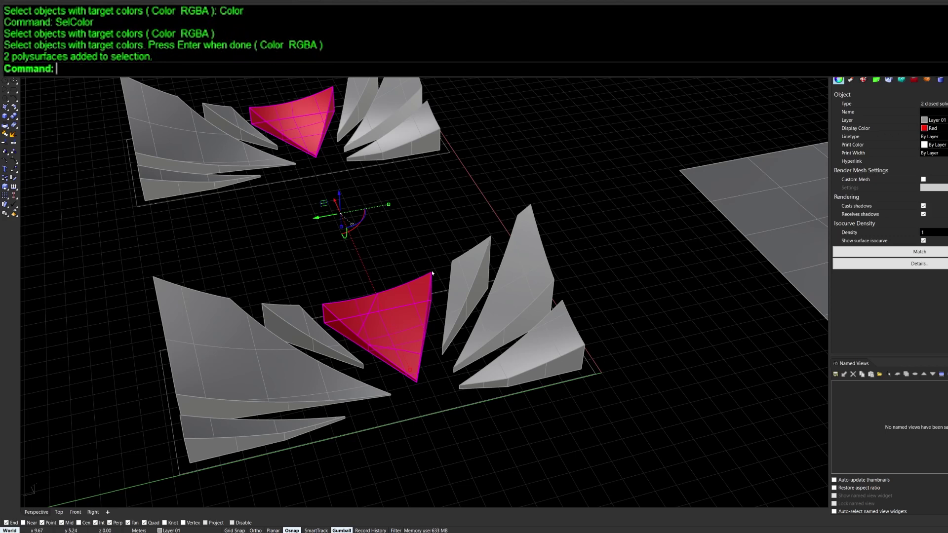
pyautogui.press('Escape')
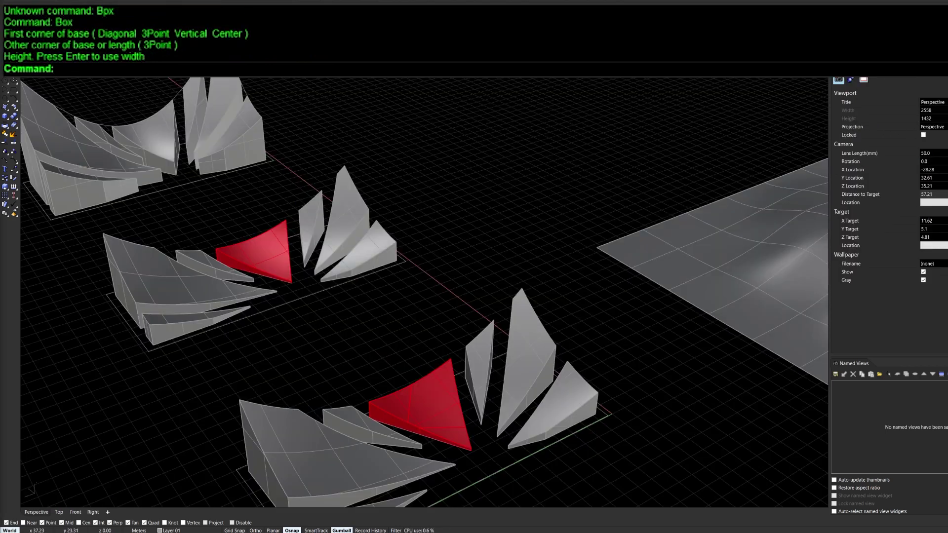
# Step: Start Splop on the loose wedge beside the wavy surface, with a reference sphere centred on its long lower edge's midpoint and reaching its pointed end
pyautogui.scroll(-9, 345, 314)
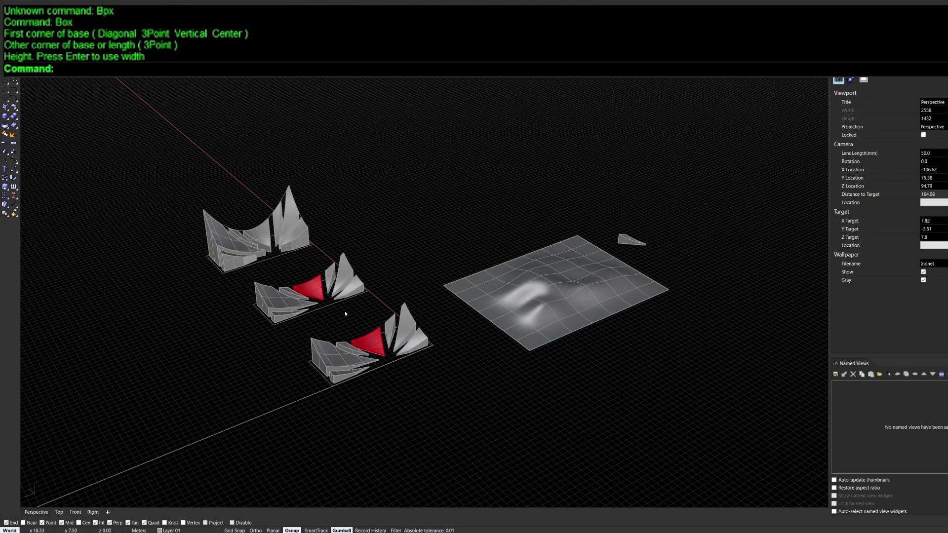
pyautogui.scroll(5, 547, 279)
pyautogui.keyDown('shift'); pyautogui.moveTo(665, 249); pyautogui.dragTo(321, 347, button='right'); pyautogui.keyUp('shift')
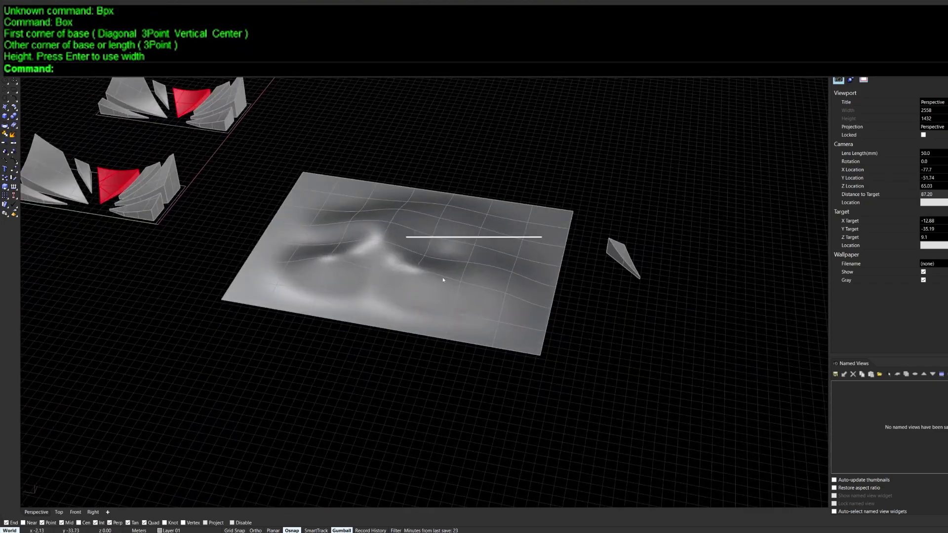
pyautogui.scroll(10, 442, 277)
pyautogui.keyDown('shift'); pyautogui.moveTo(443, 277); pyautogui.dragTo(327, 286, button='right'); pyautogui.keyUp('shift')
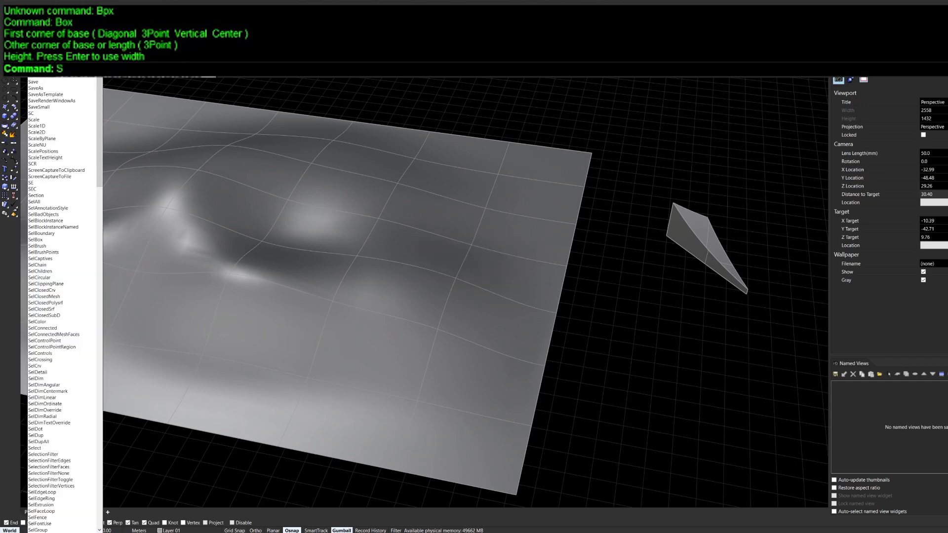
pyautogui.write('plop')
pyautogui.press('Return')
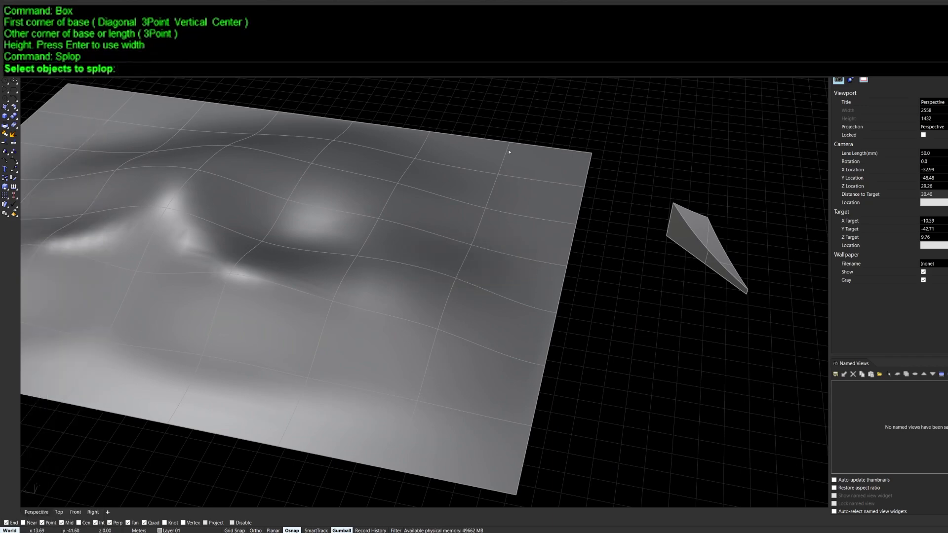
pyautogui.click(705, 238)
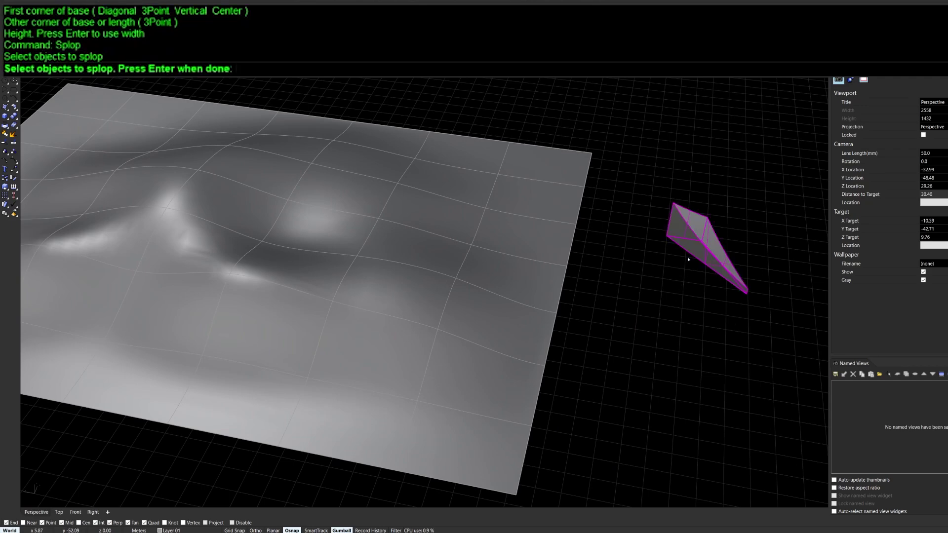
pyautogui.press('Return')
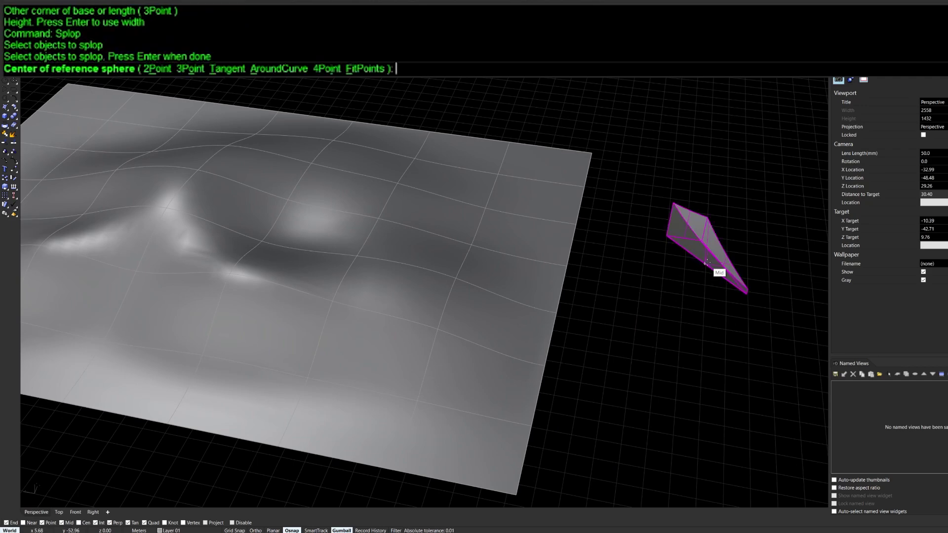
pyautogui.click(704, 264)
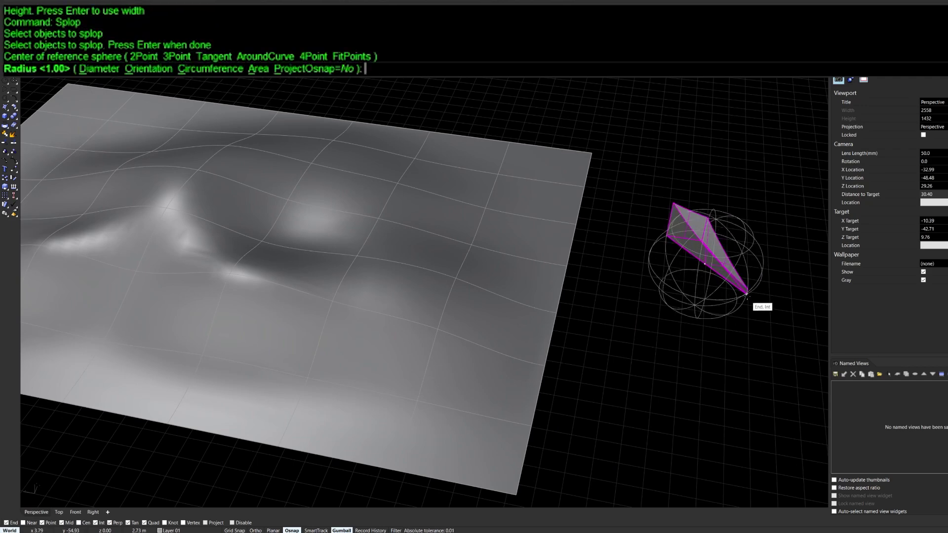
pyautogui.click(747, 293)
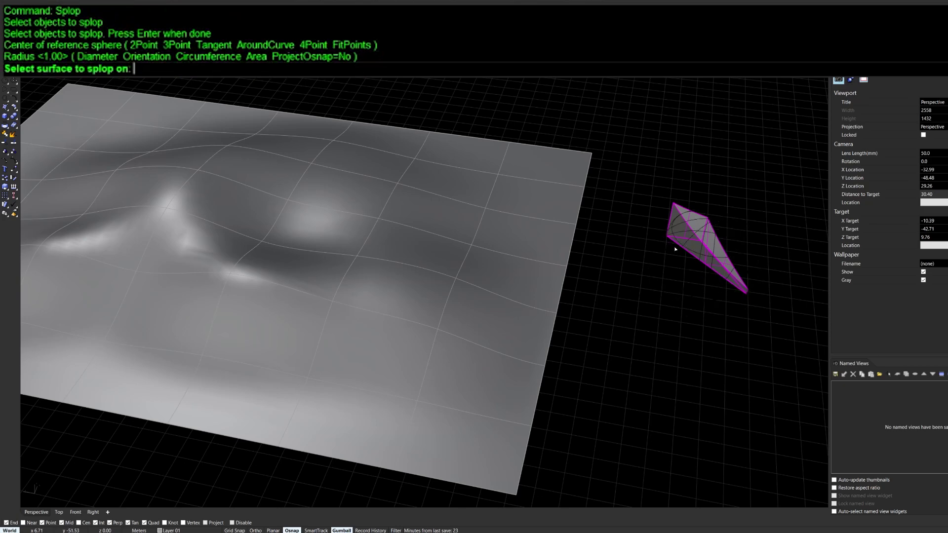
# Step: Splop two wedge copies onto the wavy surface on either side of its peak, with radii of about 1.1 m and 1.6 m
pyautogui.click(260, 228)
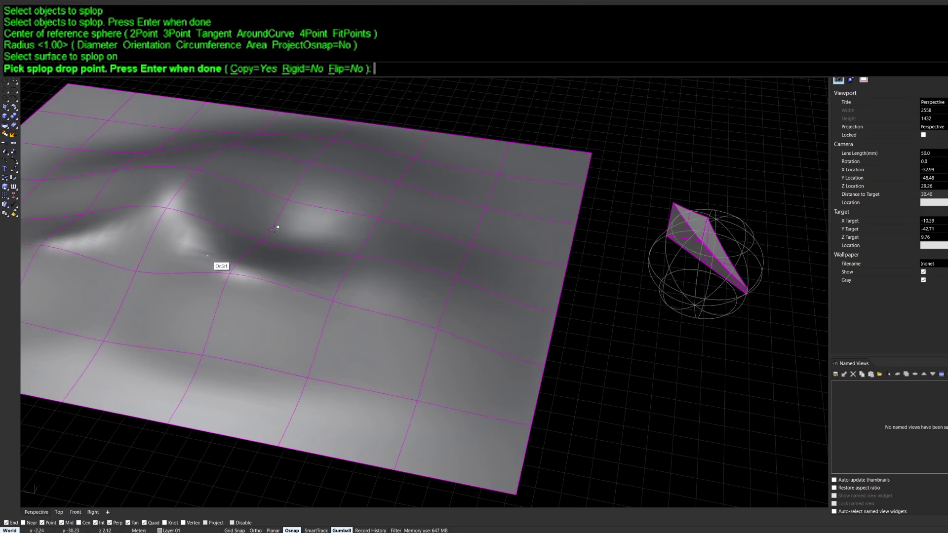
pyautogui.scroll(3, 215, 219)
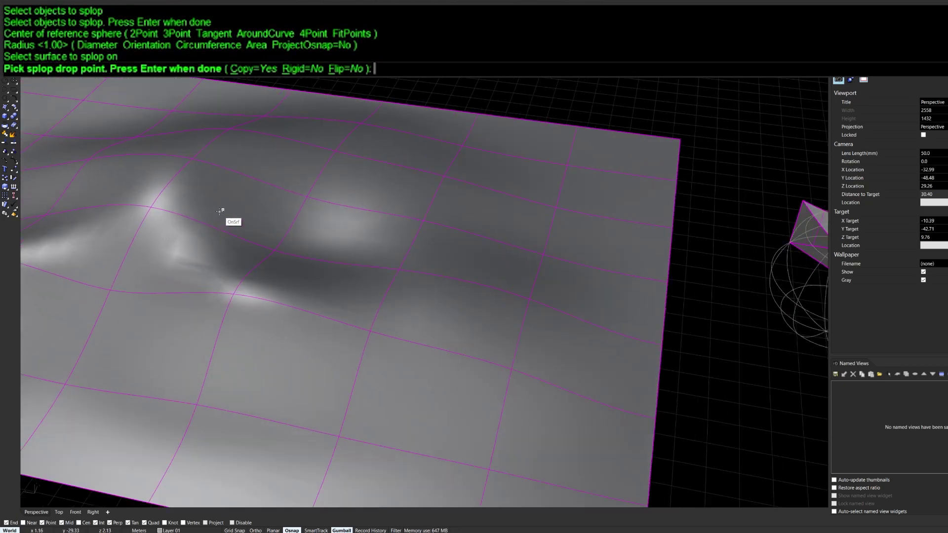
pyautogui.click(218, 209)
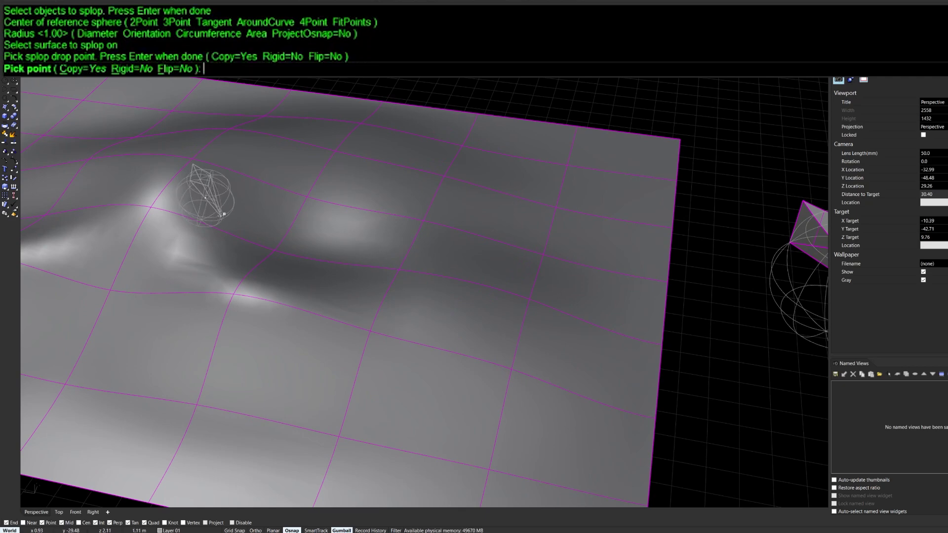
pyautogui.click(224, 214)
pyautogui.moveTo(197, 257); pyautogui.dragTo(383, 241, button='right')
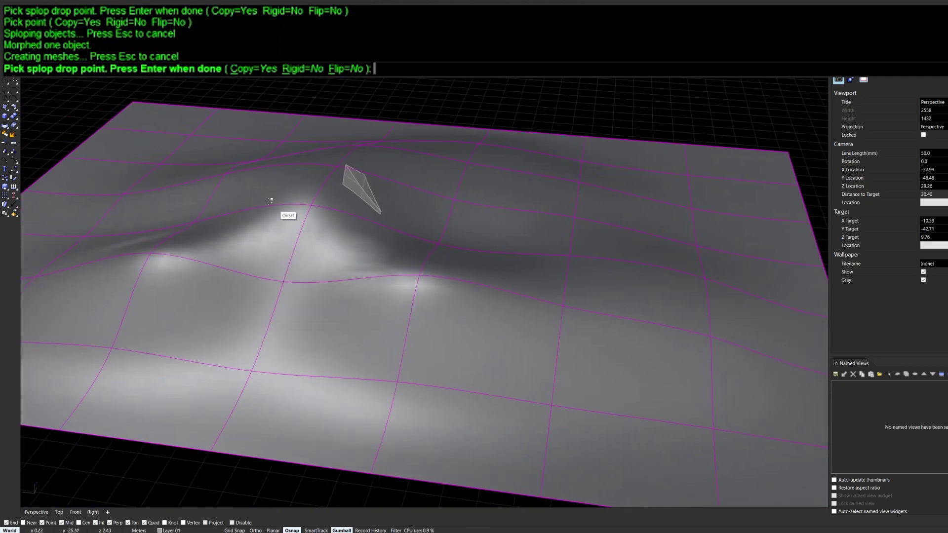
pyautogui.click(229, 214)
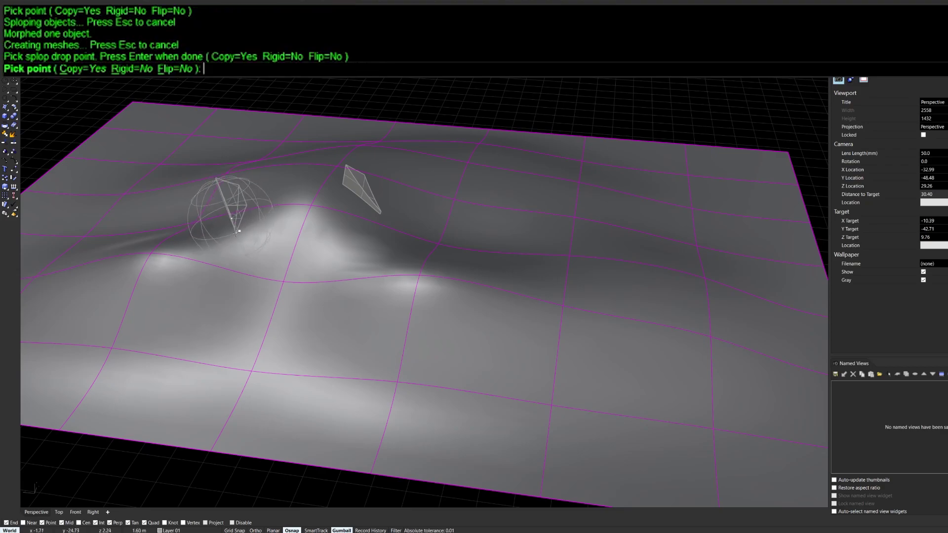
pyautogui.click(240, 230)
# Step: Splop further wedge copies of varying sizes and directions across the wavy surface
pyautogui.write('zs')
pyautogui.press('Return')
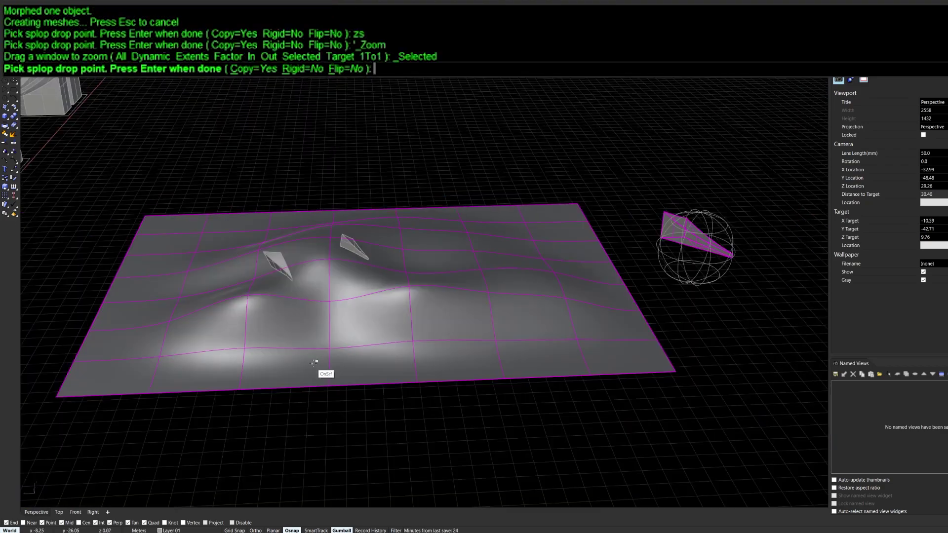
pyautogui.moveTo(332, 337); pyautogui.dragTo(399, 311, button='right')
pyautogui.scroll(8, 409, 317)
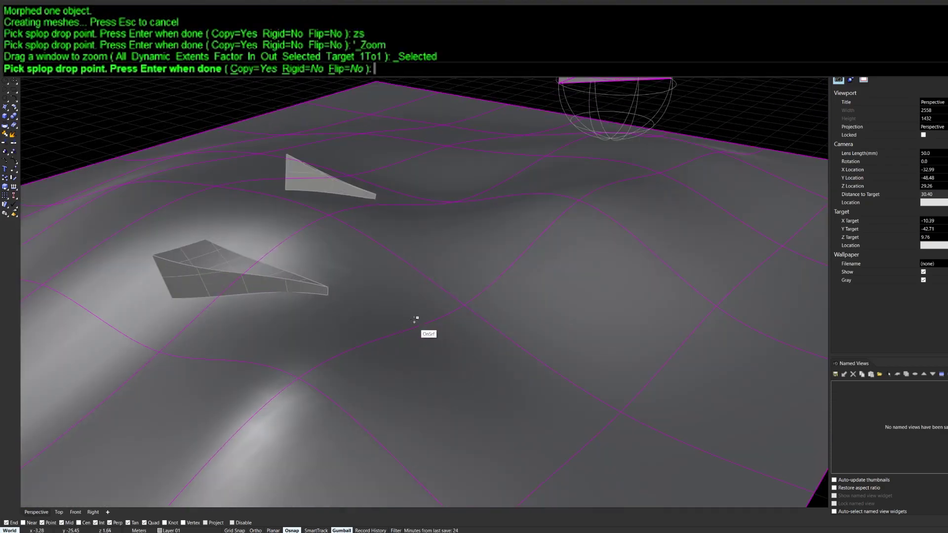
pyautogui.click(447, 264)
pyautogui.click(457, 259)
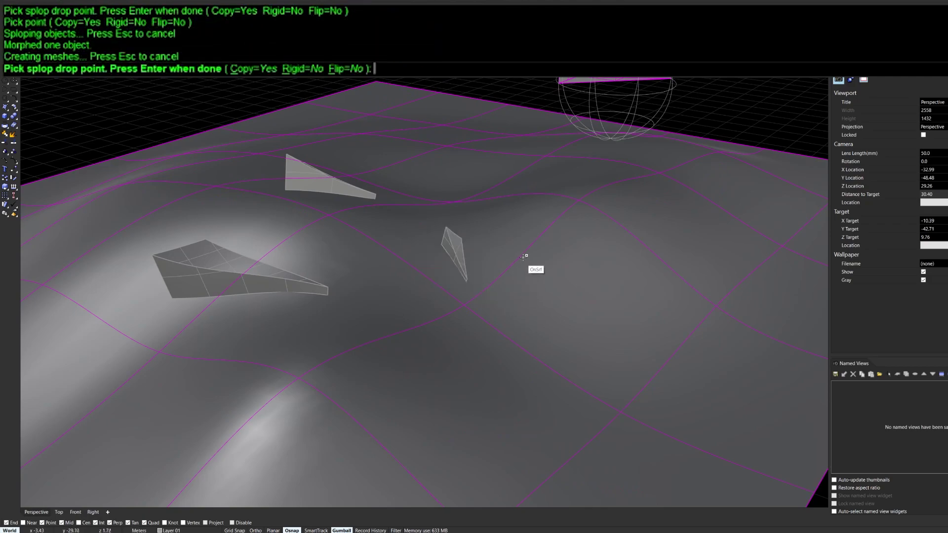
pyautogui.moveTo(525, 259); pyautogui.dragTo(400, 340, button='right')
pyautogui.scroll(4, 400, 340)
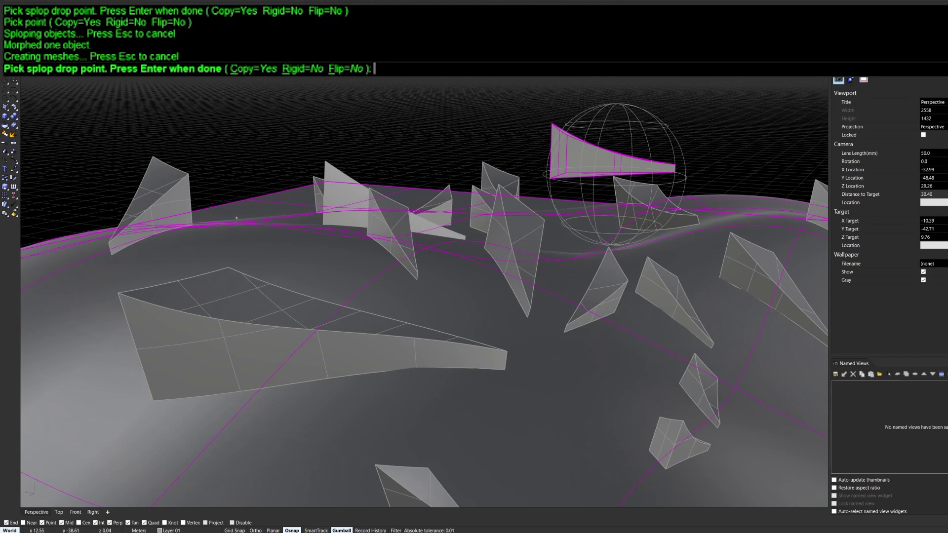
# Step: Set Rigid to Yes and splop three undistorted wedge copies behind the large wedge, finishing the command
pyautogui.click(313, 71)
pyautogui.click(285, 253)
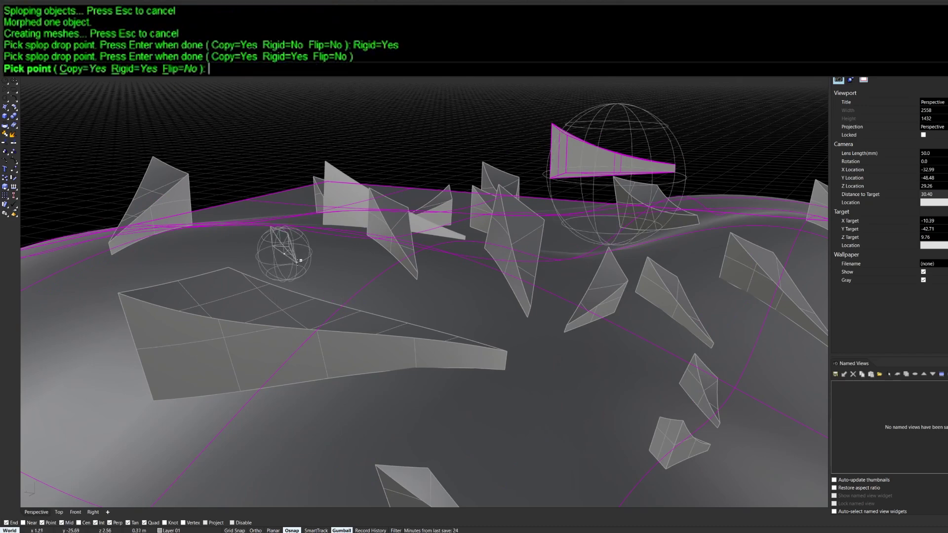
pyautogui.click(347, 274)
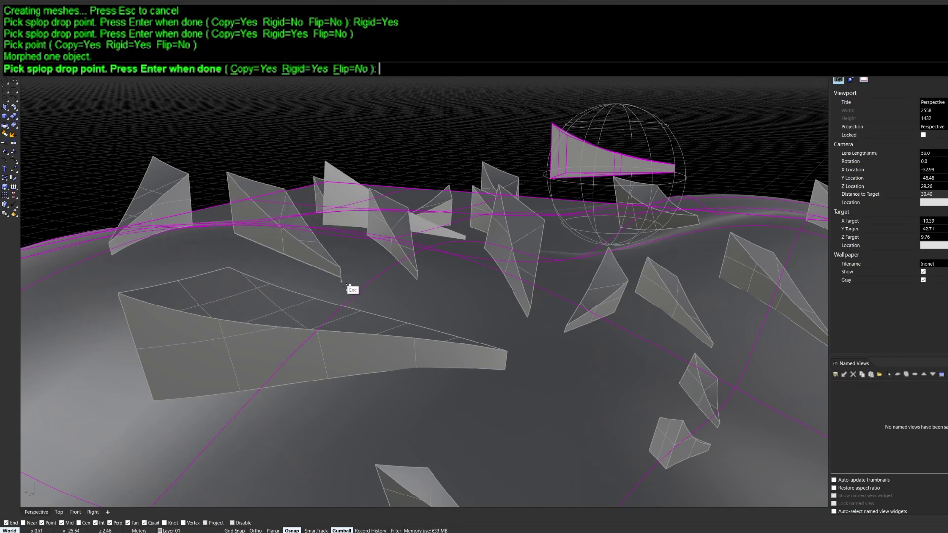
pyautogui.click(399, 285)
pyautogui.click(399, 285)
pyautogui.click(473, 304)
pyautogui.click(472, 302)
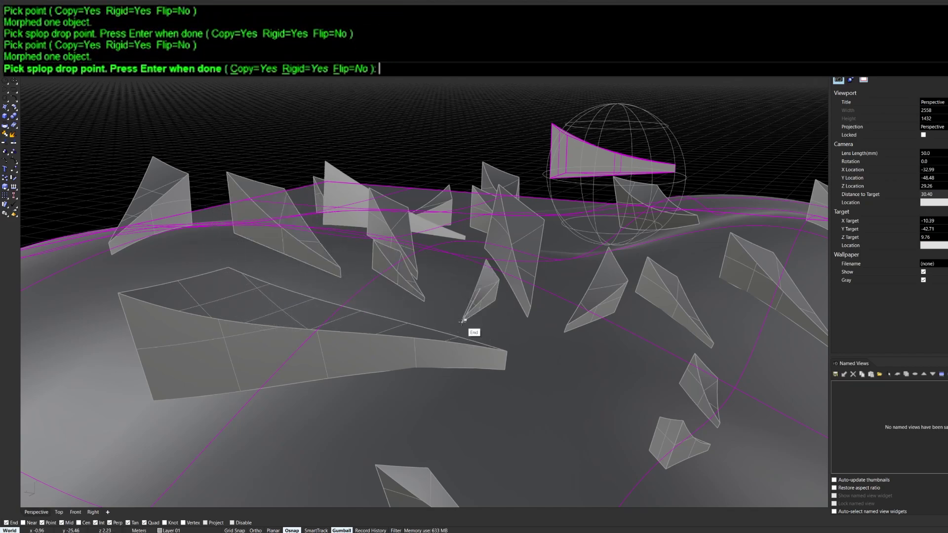
pyautogui.press('Return')
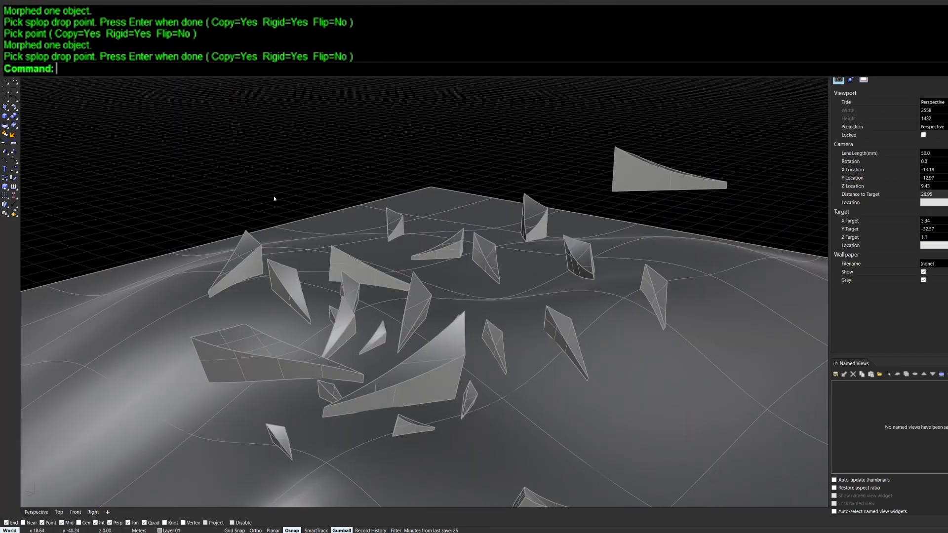
# Step: Undo the last drags of the small wedge copies
pyautogui.moveTo(275, 199); pyautogui.dragTo(272, 128, button='right')
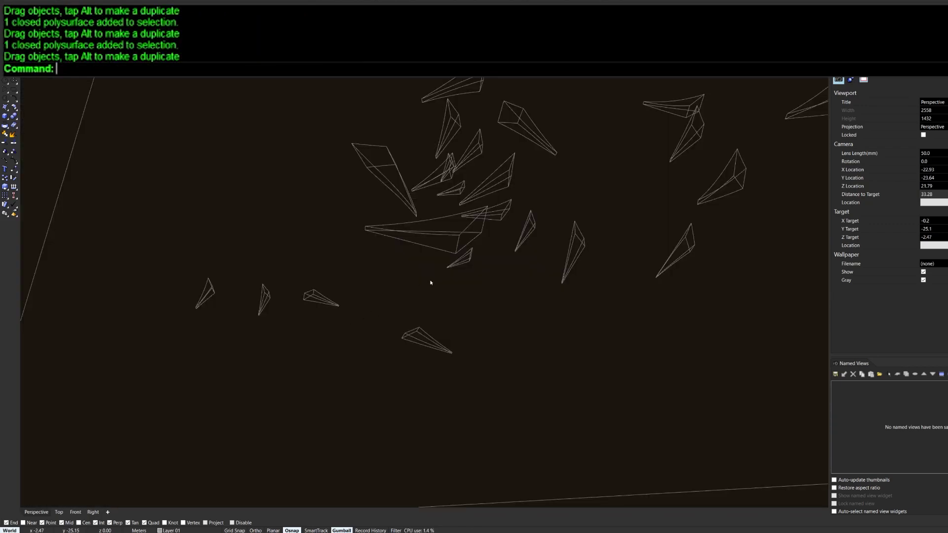
pyautogui.hotkey('ctrl', 'z')
pyautogui.hotkey('ctrl', 'z')
pyautogui.hotkey('ctrl', 'z')
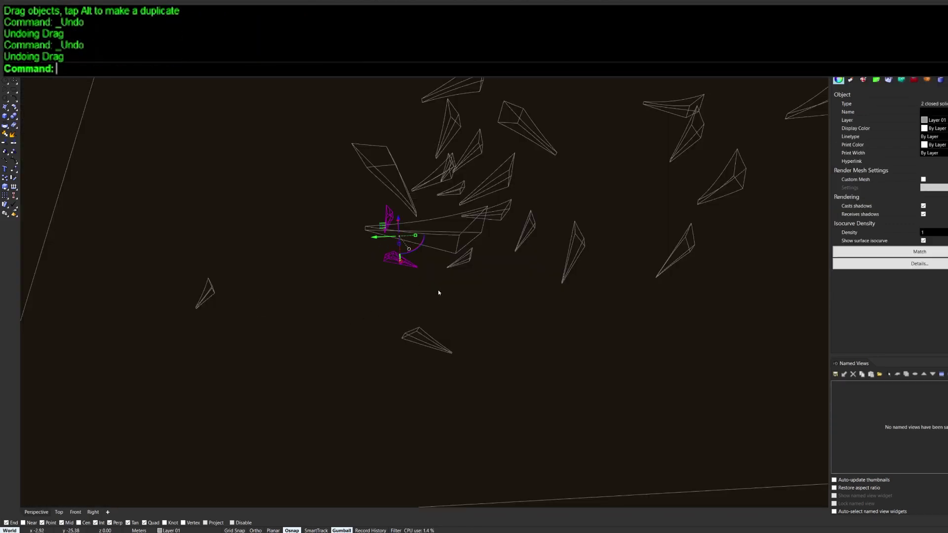
# Step: Add the wedges around the large one to the selection, five in all, and move them away from the other copies
pyautogui.moveTo(471, 272); pyautogui.dragTo(317, 223)
pyautogui.moveTo(388, 220); pyautogui.dragTo(387, 285, button='right')
pyautogui.moveTo(387, 285); pyautogui.dragTo(223, 321)
pyautogui.moveTo(298, 368); pyautogui.dragTo(335, 343, button='right')
# Step: Distribute the five selected wedges along a picked direction across the group, with Gap mode and Automatic spacing
pyautogui.write('Distribute')
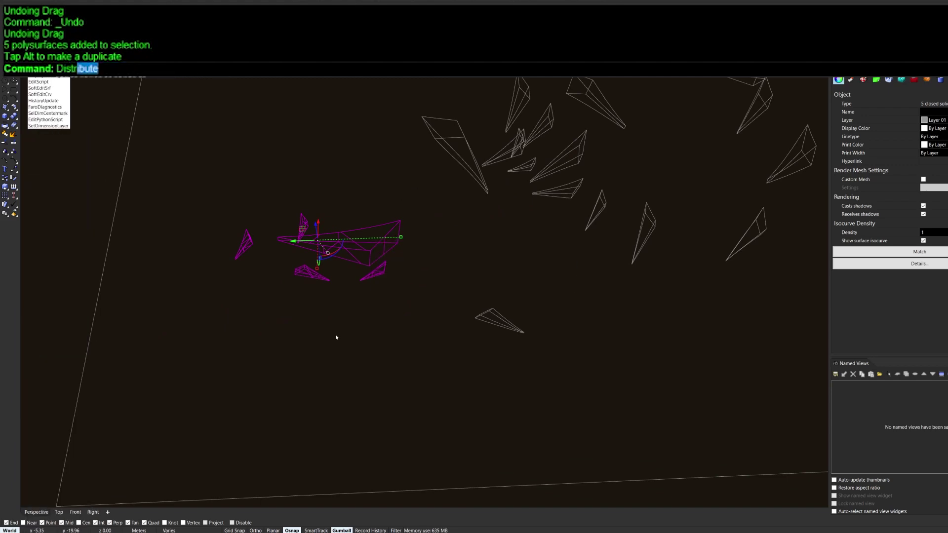
pyautogui.press('Return')
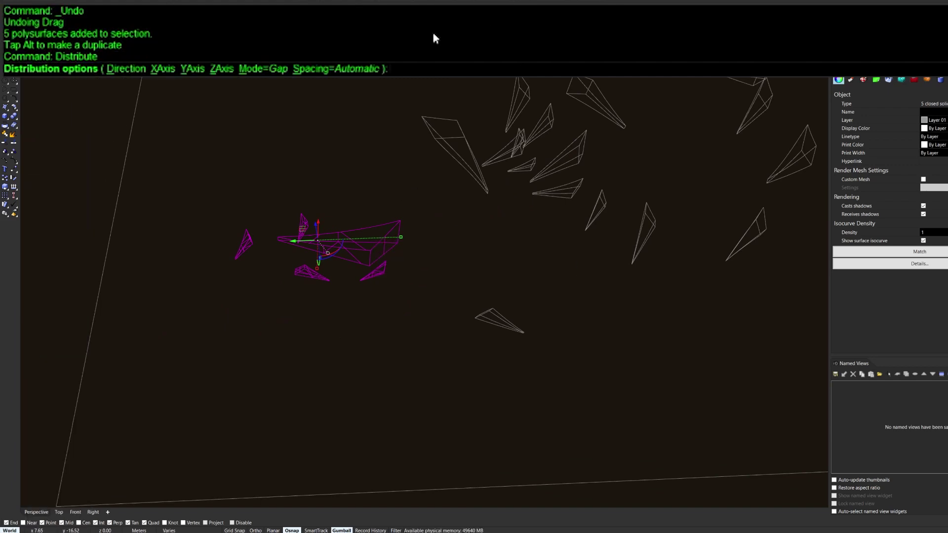
pyautogui.click(132, 70)
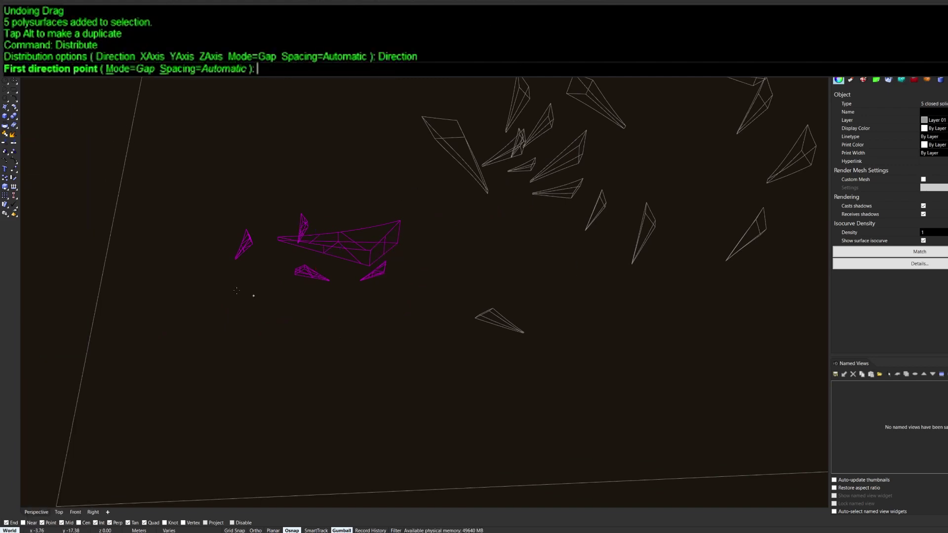
pyautogui.click(217, 286)
pyautogui.click(523, 285)
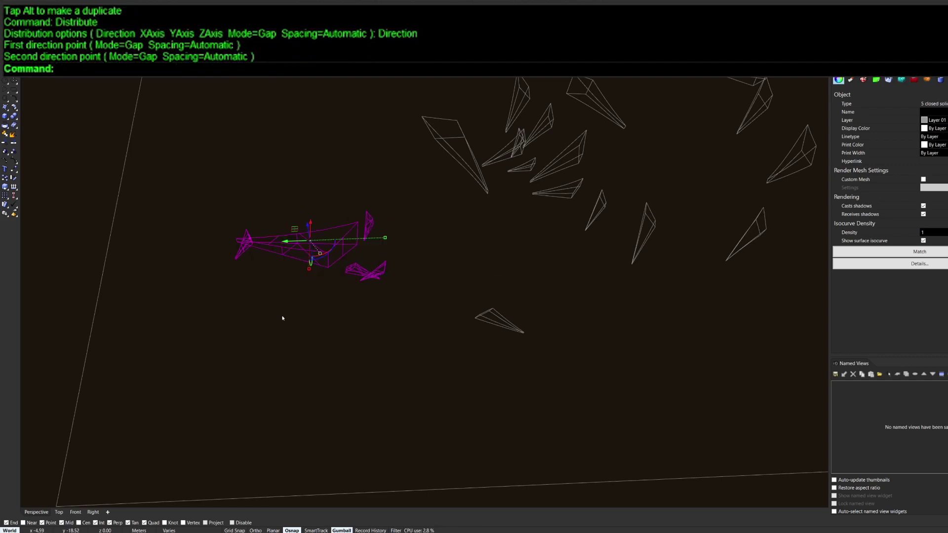
# Step: Distribute the five wedges again with a two-point gap spacing of about 1.16 m along a picked direction parallel to the row
pyautogui.press('Return')
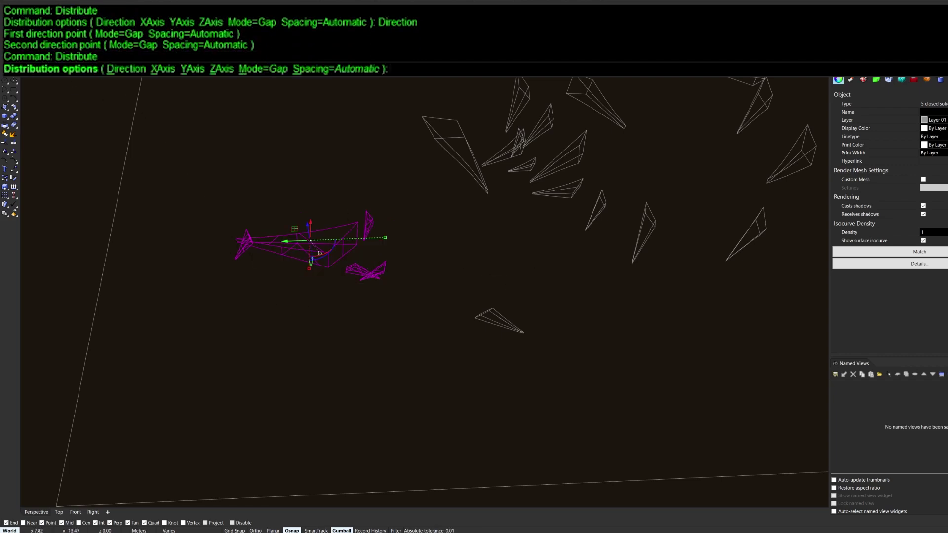
pyautogui.click(335, 69)
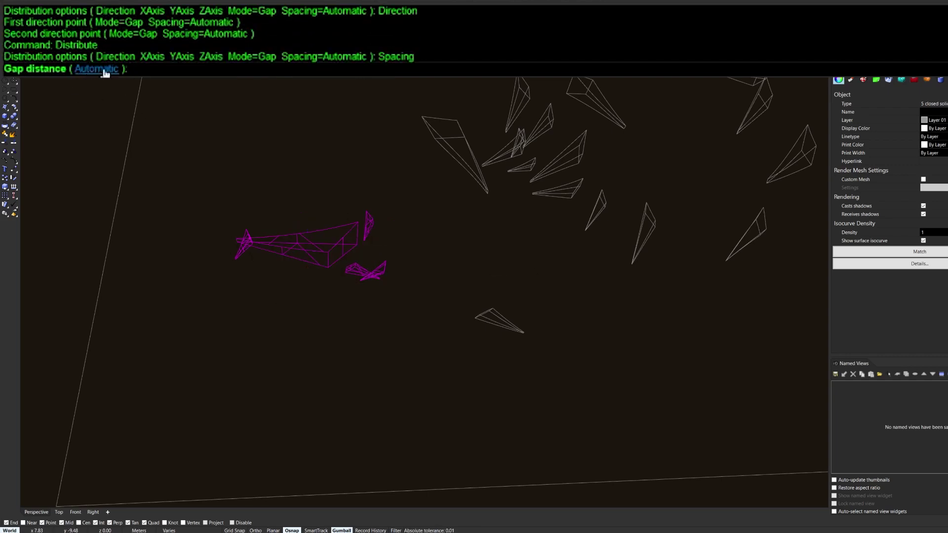
pyautogui.click(190, 291)
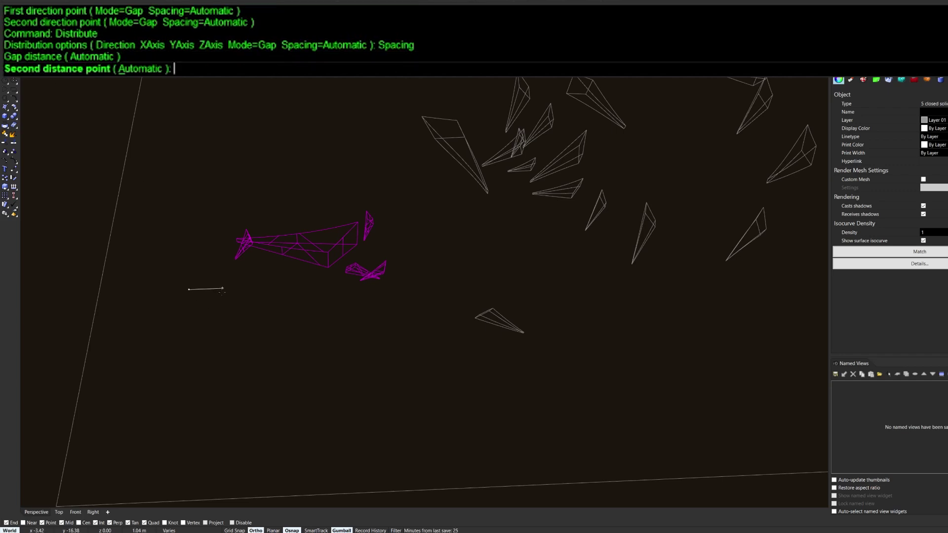
pyautogui.click(226, 289)
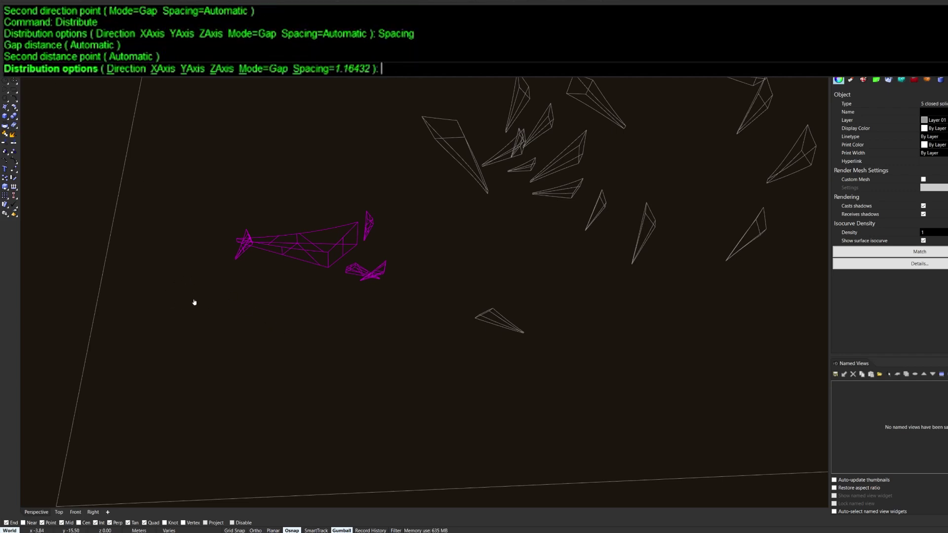
pyautogui.click(126, 69)
pyautogui.click(168, 313)
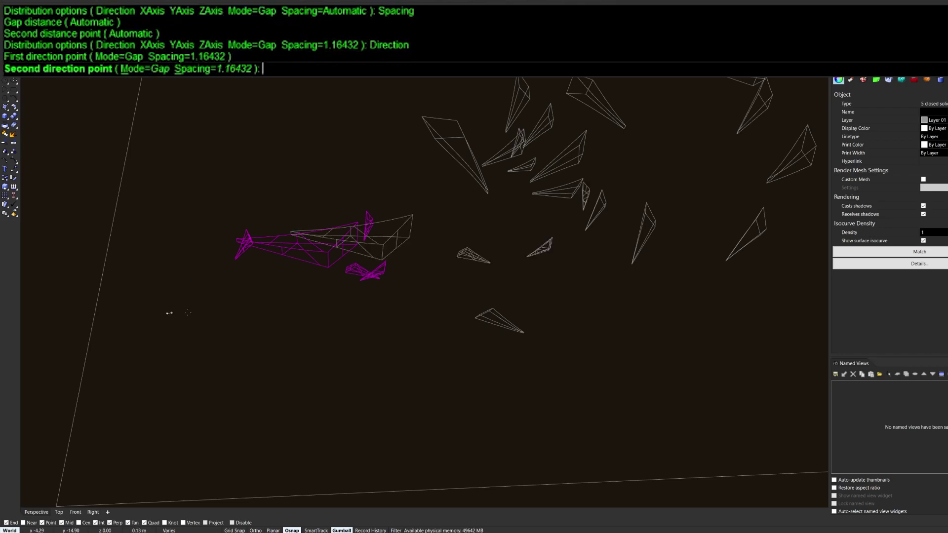
pyautogui.keyDown('shift'); pyautogui.click(490, 281); pyautogui.keyUp('shift')
# Step: Move the five distributed wedges farther from the remaining copies and clear the selection
pyautogui.moveTo(402, 226); pyautogui.dragTo(398, 291, button='right')
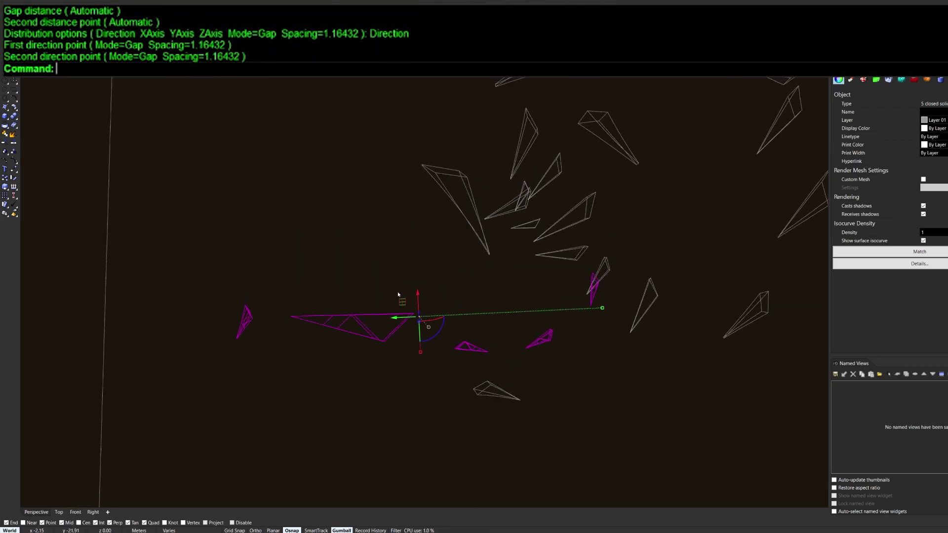
pyautogui.moveTo(404, 298); pyautogui.dragTo(237, 326)
pyautogui.keyDown('shift'); pyautogui.moveTo(259, 345); pyautogui.dragTo(284, 330, button='right'); pyautogui.keyUp('shift')
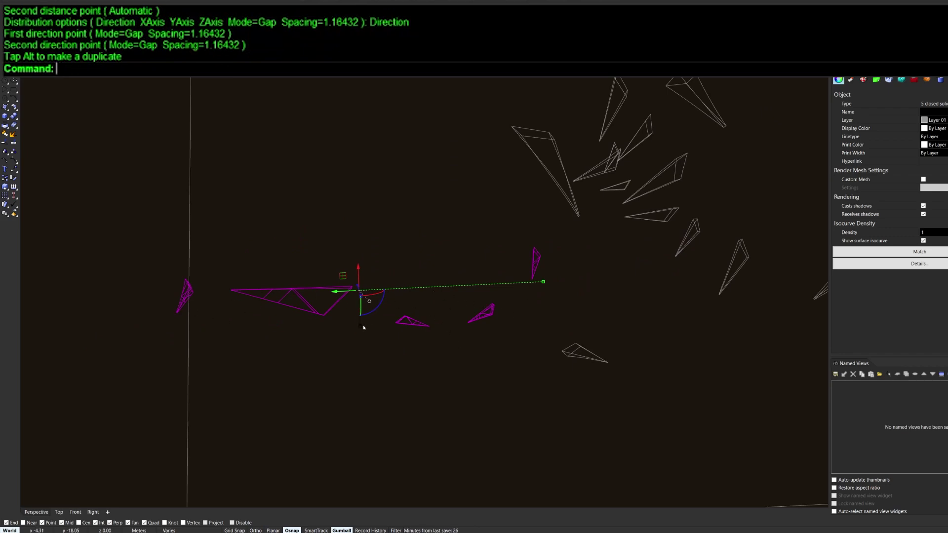
pyautogui.click(317, 347)
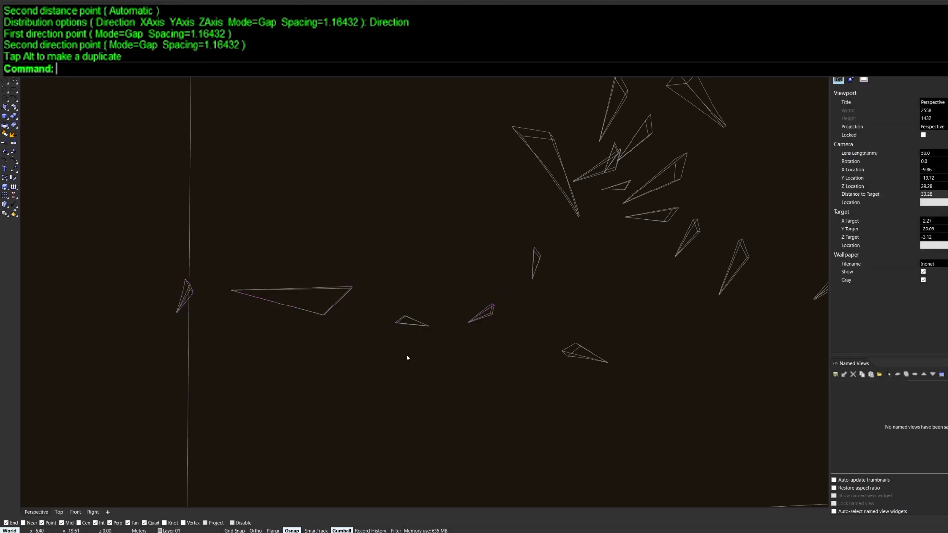
# Step: Select the five wedges in the distributed row and try aligning them with the HorizCenter option of Align
pyautogui.moveTo(184, 334); pyautogui.dragTo(560, 229)
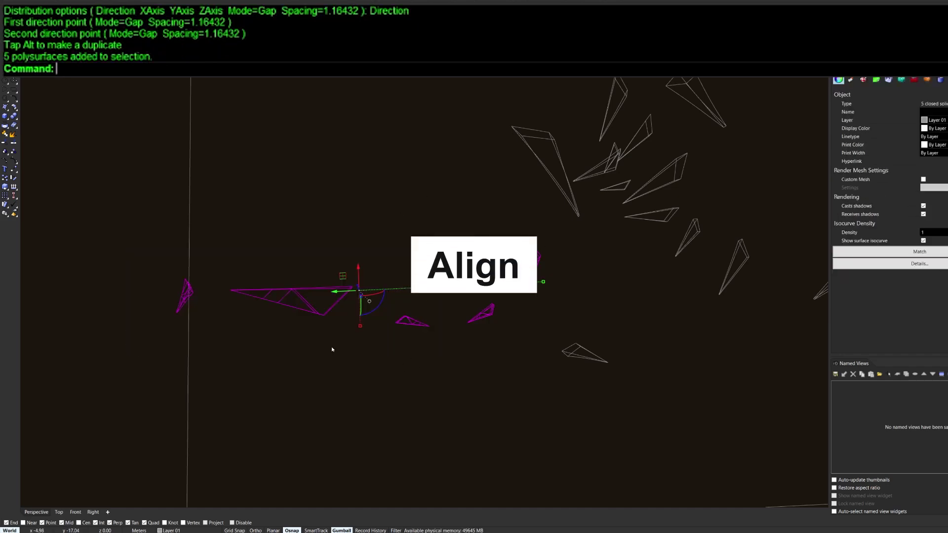
pyautogui.write('Algi')
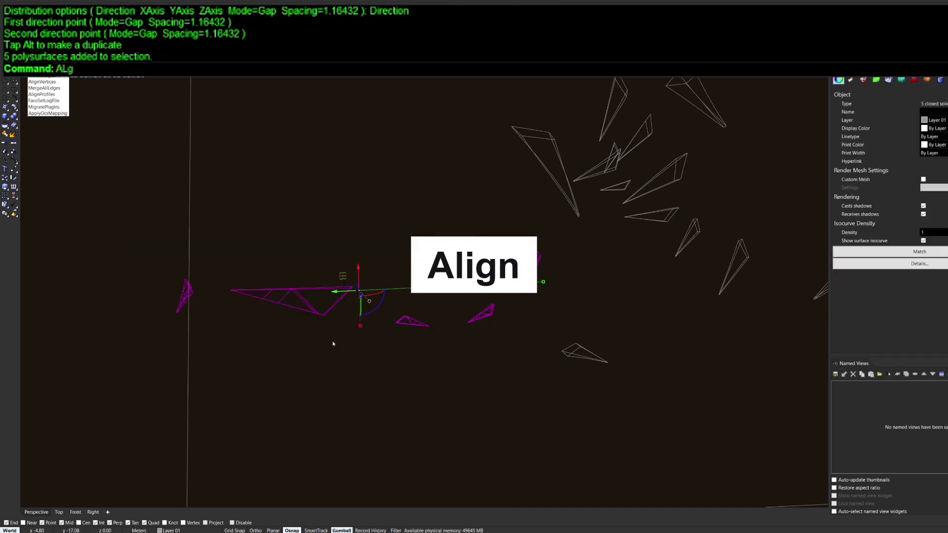
pyautogui.write('n')
pyautogui.press('Return')
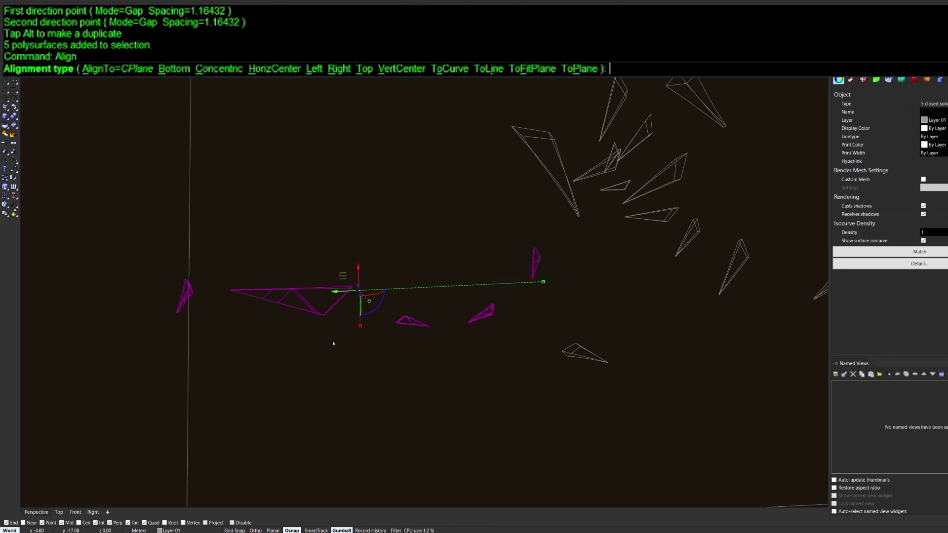
pyautogui.click(274, 69)
pyautogui.press('Return')
# Step: Align the five selected wedges with VertCenter at a picked point just beside their row
pyautogui.press('Return')
pyautogui.click(401, 69)
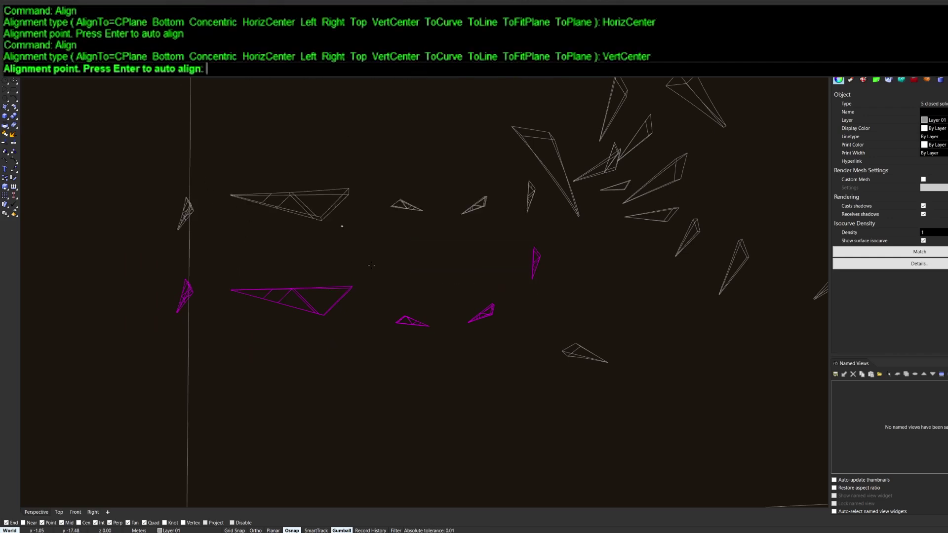
pyautogui.click(396, 362)
# Step: In plan view, move the aligned row of five wedges off the gridded surface and clear the selection
pyautogui.moveTo(300, 366); pyautogui.dragTo(278, 368, button='right')
pyautogui.hotkey('ctrl', 'm')
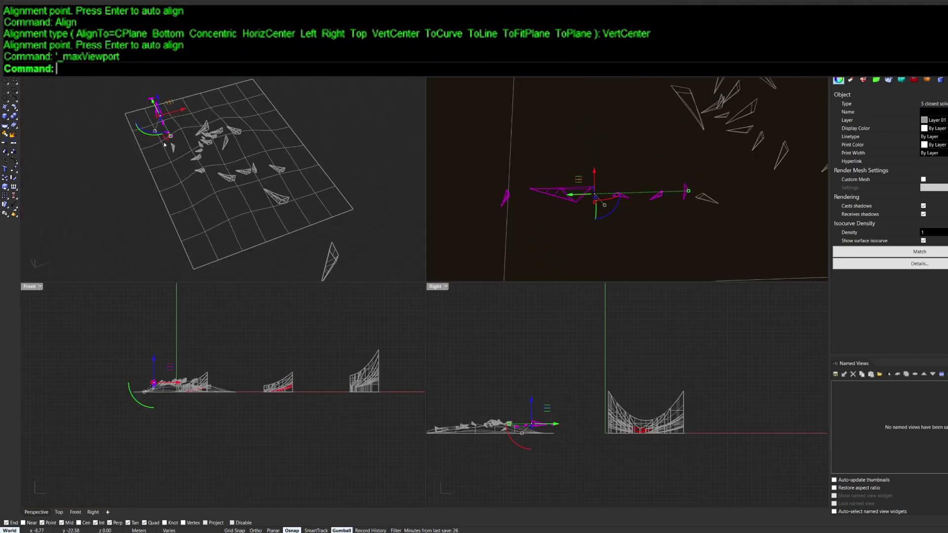
pyautogui.moveTo(180, 167); pyautogui.dragTo(219, 172, button='right')
pyautogui.hotkey('ctrl', 'm')
pyautogui.write('zs')
pyautogui.press('Return')
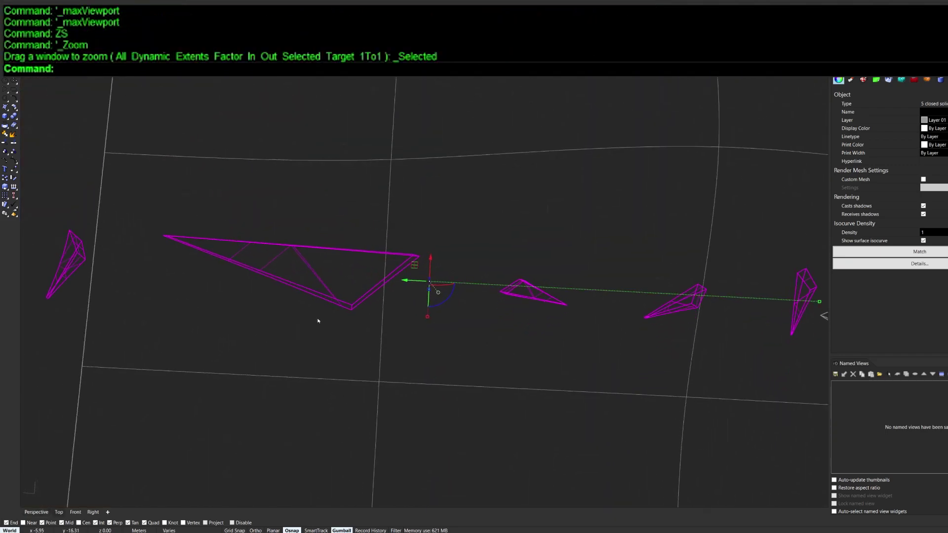
pyautogui.press('BackSpace')
pyautogui.press('BackSpace')
pyautogui.press('BackSpace')
pyautogui.press('BackSpace')
pyautogui.write('PL')
pyautogui.press('Return')
pyautogui.write('zs')
pyautogui.press('Return')
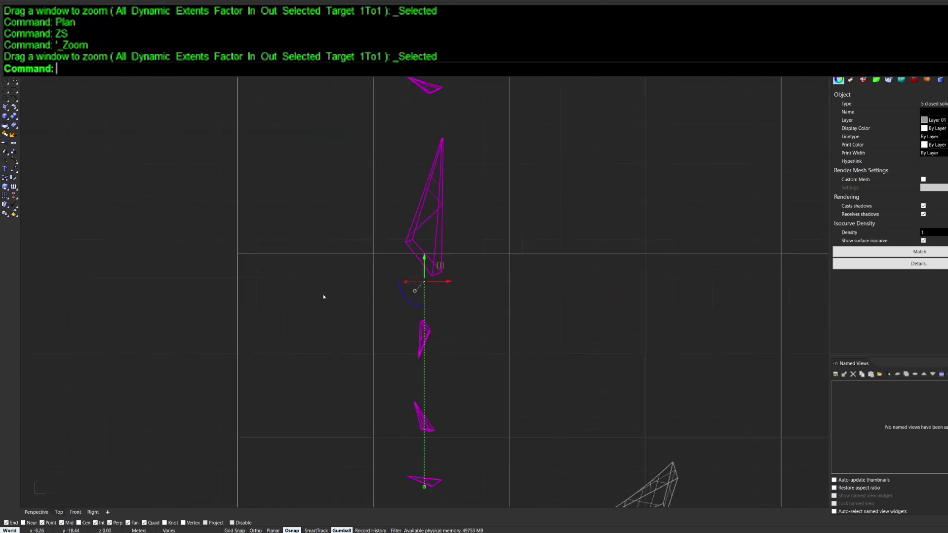
pyautogui.moveTo(440, 278); pyautogui.dragTo(236, 278)
pyautogui.click(192, 396)
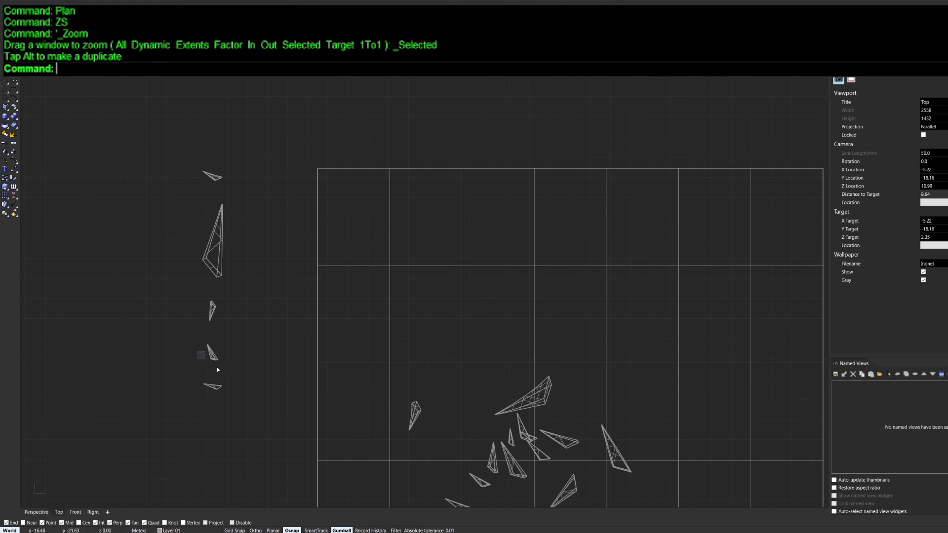
# Step: Distribute all 24 wedges in Gap mode with 1.16432 spacing along a picked direction parallel to the five-wedge row
pyautogui.moveTo(359, 306); pyautogui.dragTo(382, 305, button='right')
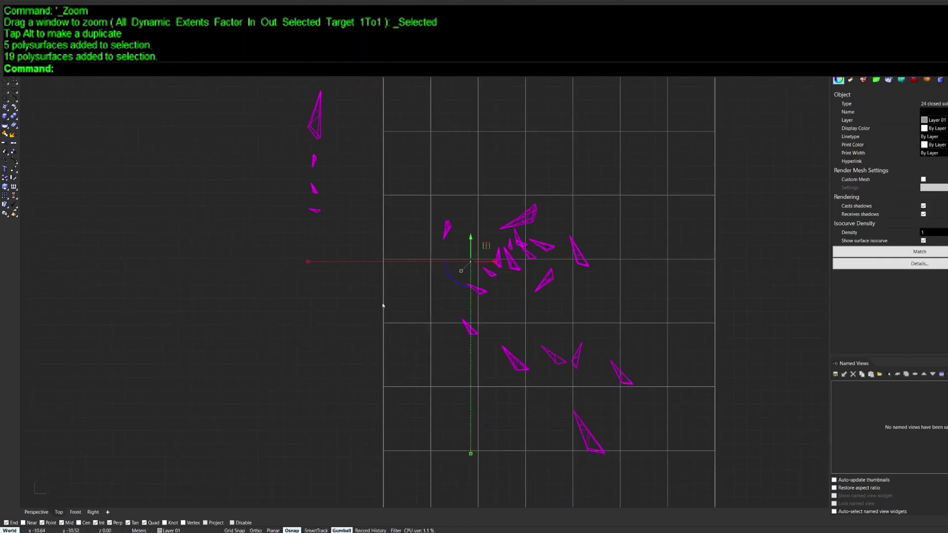
pyautogui.write('Dostr')
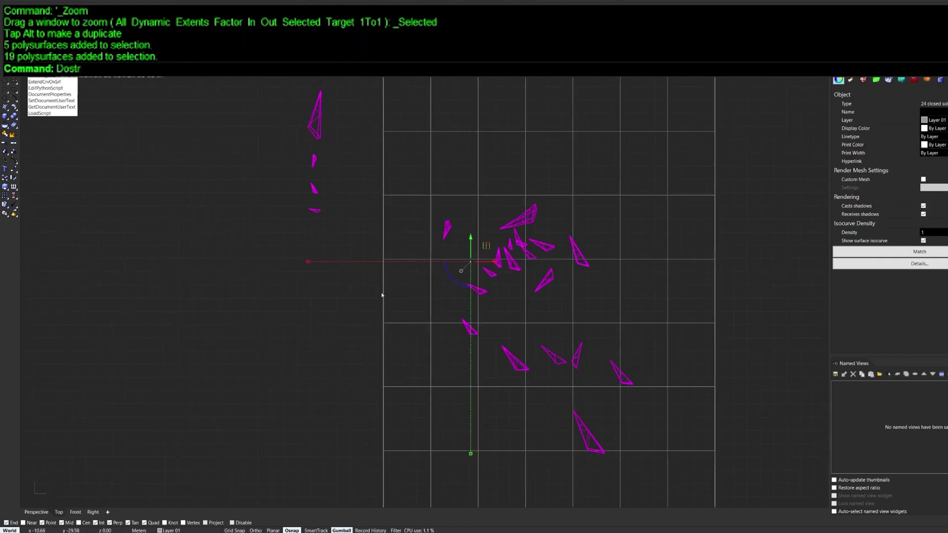
pyautogui.press('BackSpace')
pyautogui.press('BackSpace')
pyautogui.press('BackSpace')
pyautogui.press('BackSpace')
pyautogui.press('BackSpace')
pyautogui.write('Distribute')
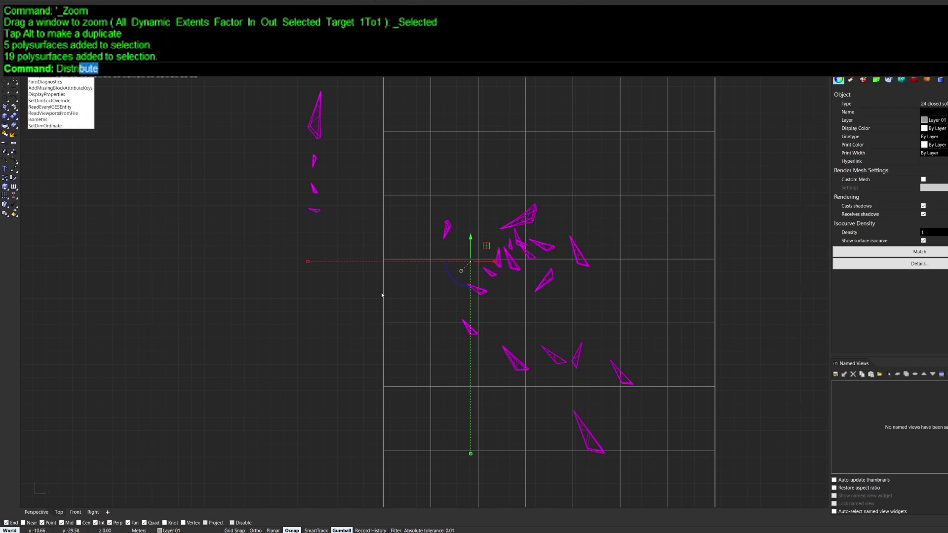
pyautogui.press('Return')
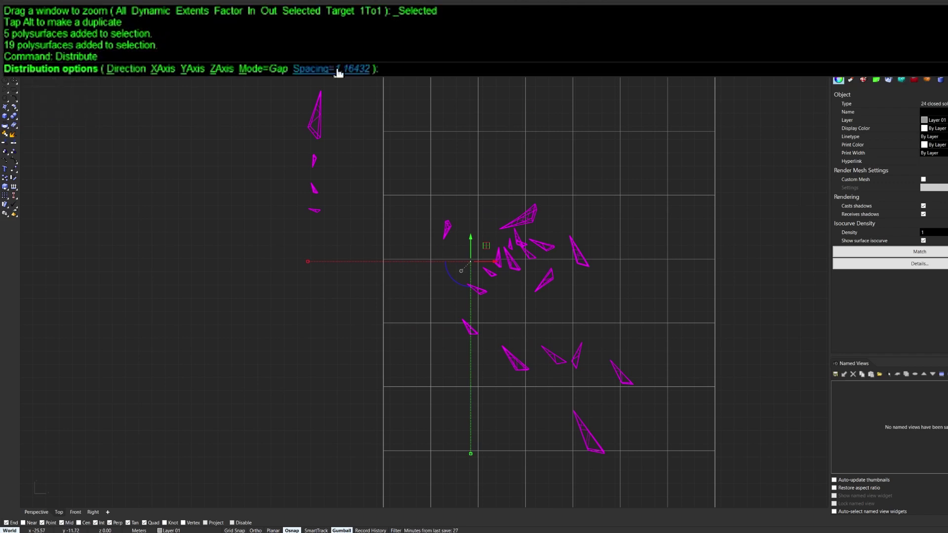
pyautogui.click(126, 69)
pyautogui.click(267, 97)
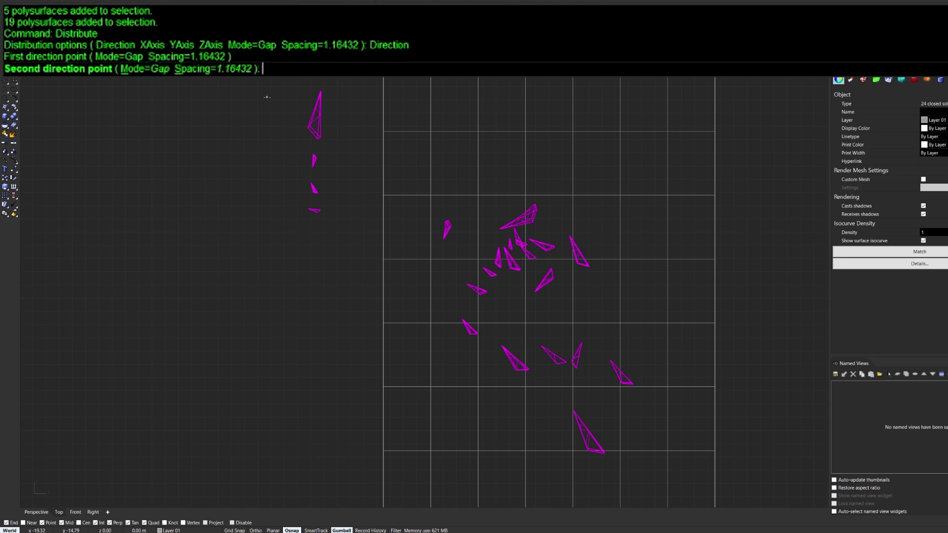
pyautogui.click(262, 249)
pyautogui.moveTo(391, 289); pyautogui.dragTo(305, 241, button='right')
pyautogui.scroll(-2, 305, 242)
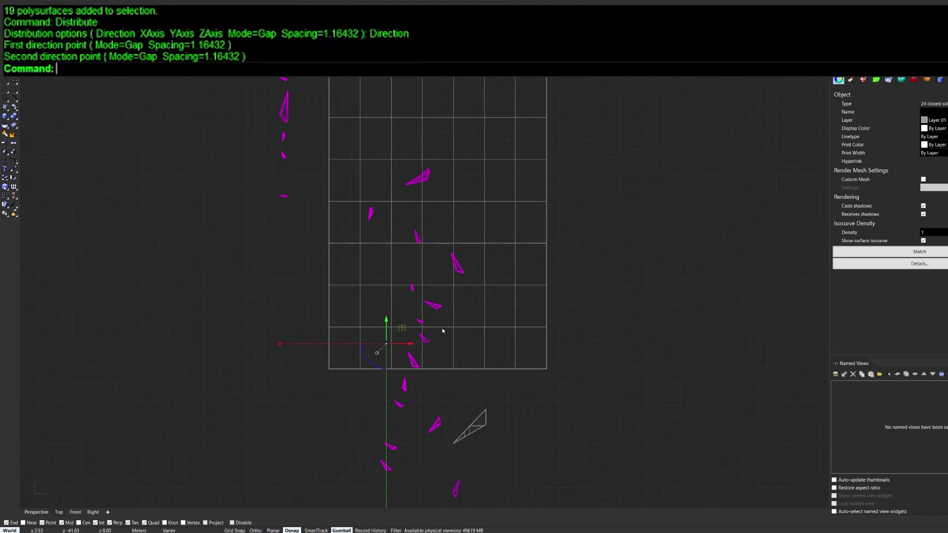
# Step: Align all 24 wedges with VertCenter at a picked point in the empty area beside the gridded surface
pyautogui.write('Align')
pyautogui.press('Return')
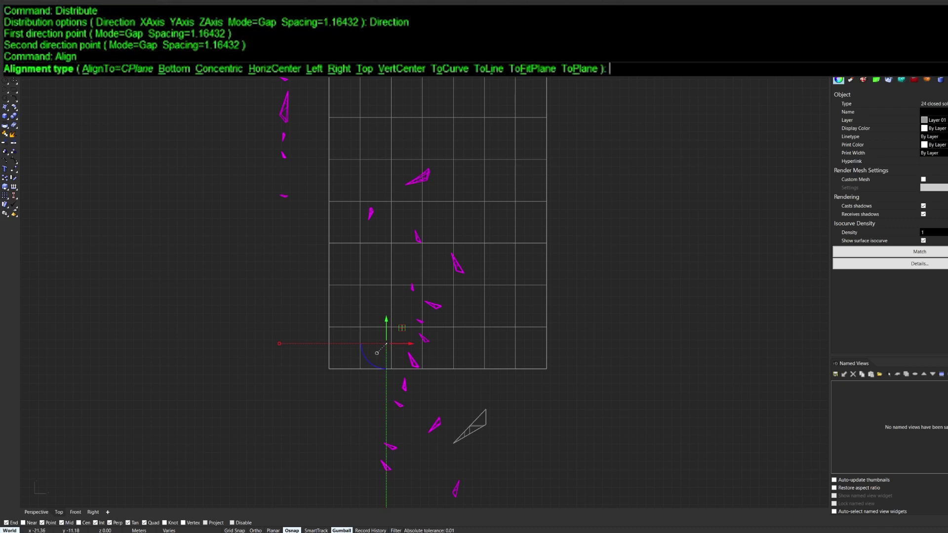
pyautogui.click(401, 69)
pyautogui.click(253, 356)
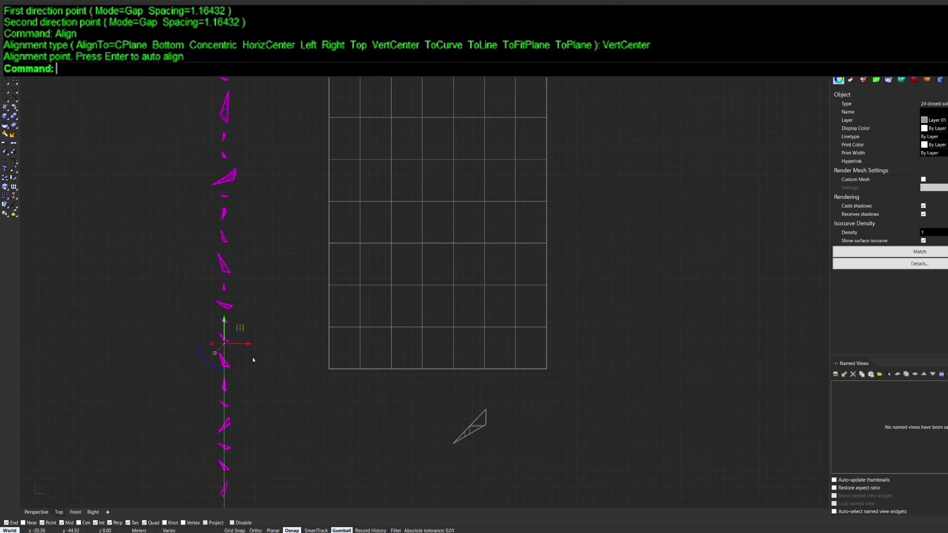
pyautogui.moveTo(253, 356); pyautogui.dragTo(349, 477, button='right')
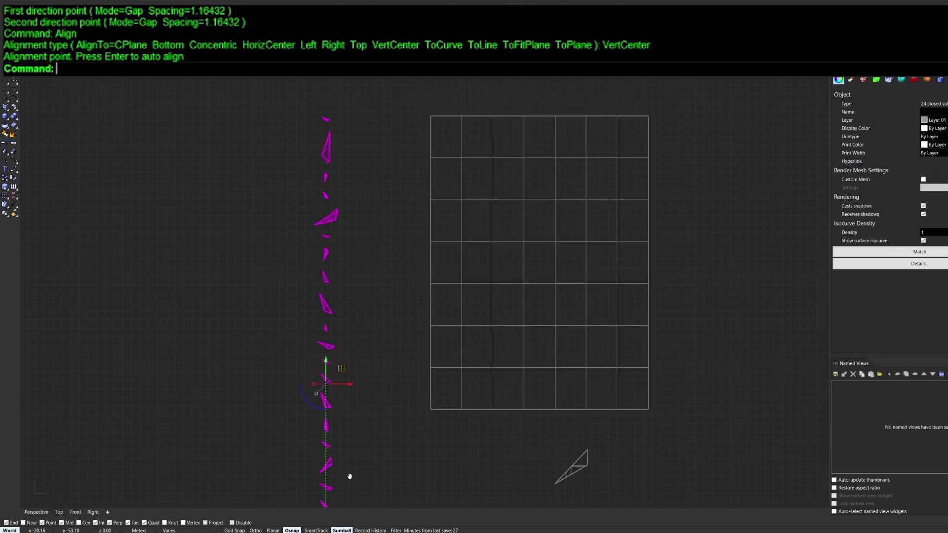
pyautogui.scroll(6, 321, 301)
pyautogui.scroll(-2, 293, 262)
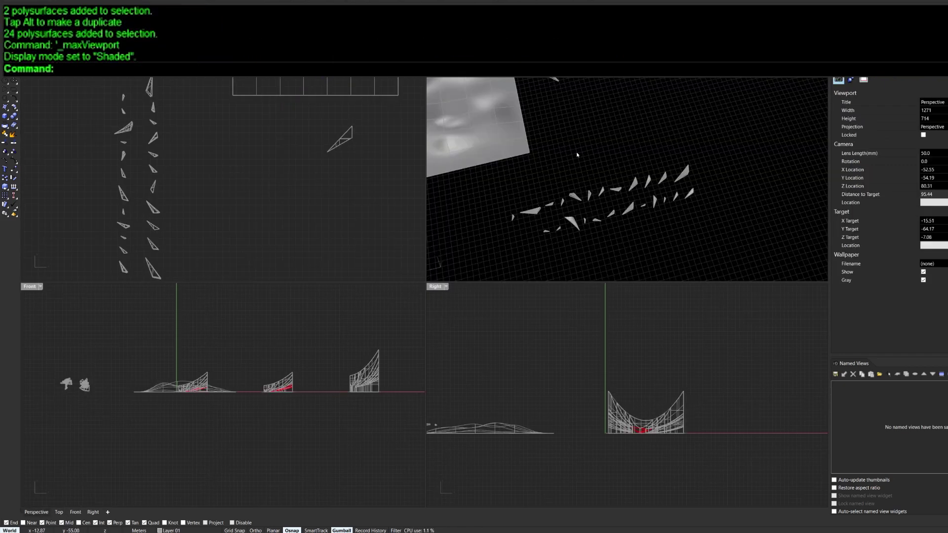
# Step: Open the selection filter with the SelectionFilter command
pyautogui.write('E;ectopm')
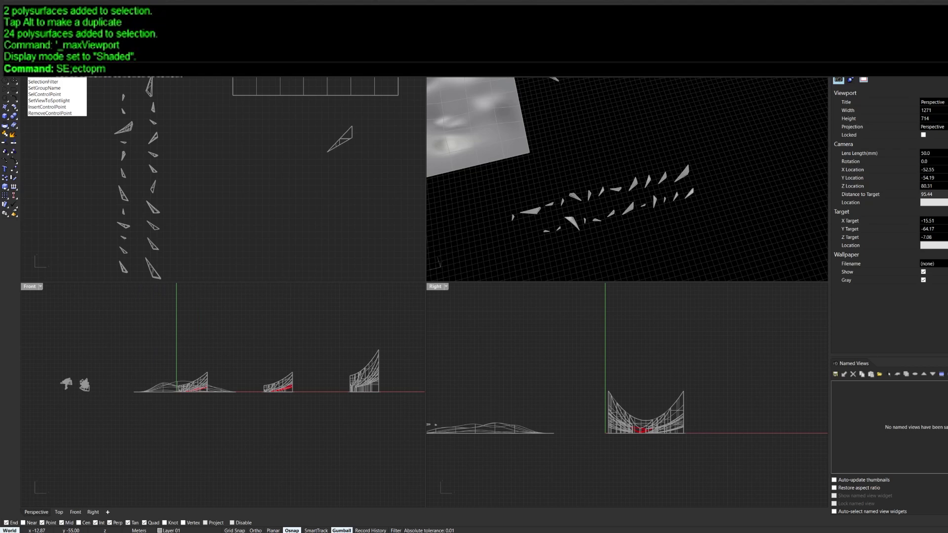
pyautogui.write('selectionfilt')
pyautogui.press('Down')
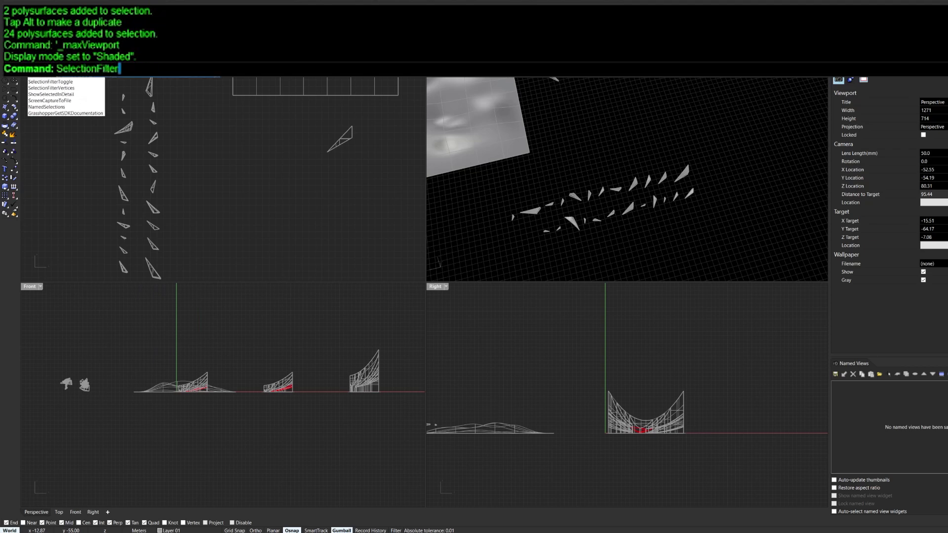
pyautogui.press('Return')
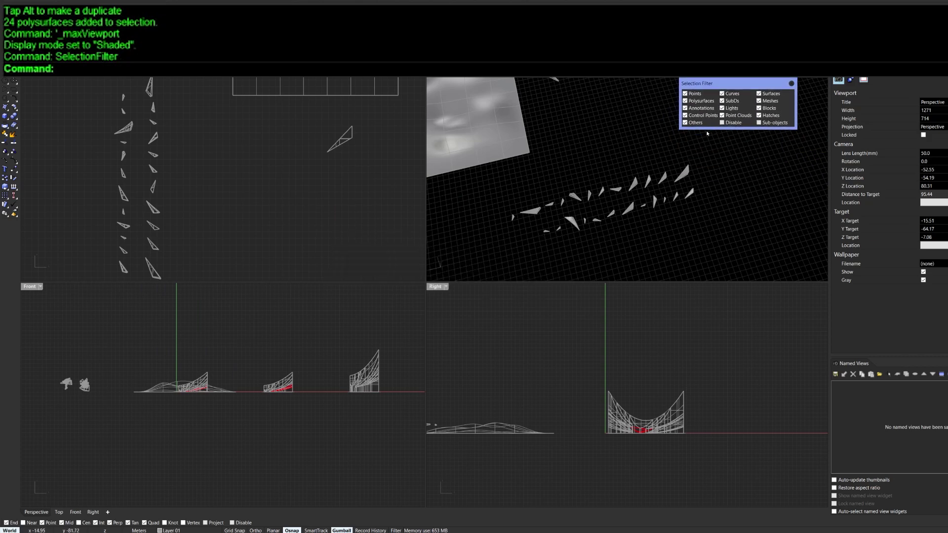
# Step: Try window-selecting the wedges with Polysurfaces excluded from the selection filter, and allow Polysurfaces again
pyautogui.scroll(6, 617, 226)
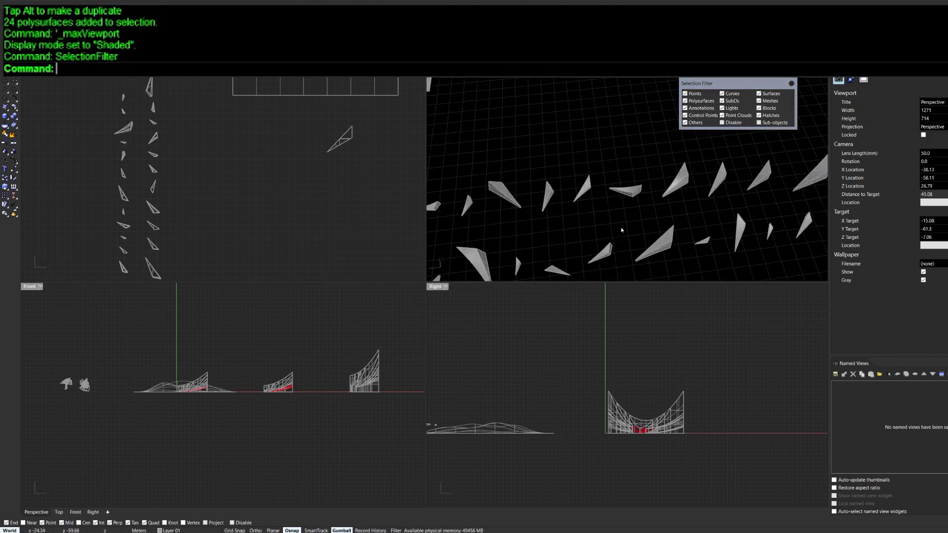
pyautogui.keyDown('shift'); pyautogui.moveTo(628, 199); pyautogui.dragTo(631, 193, button='right'); pyautogui.keyUp('shift')
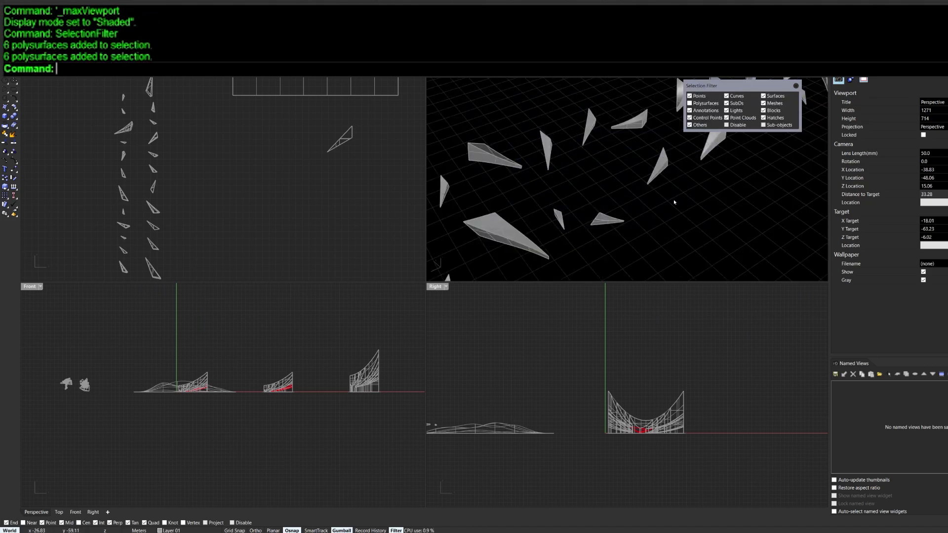
pyautogui.moveTo(483, 257); pyautogui.dragTo(643, 182)
pyautogui.click(698, 103)
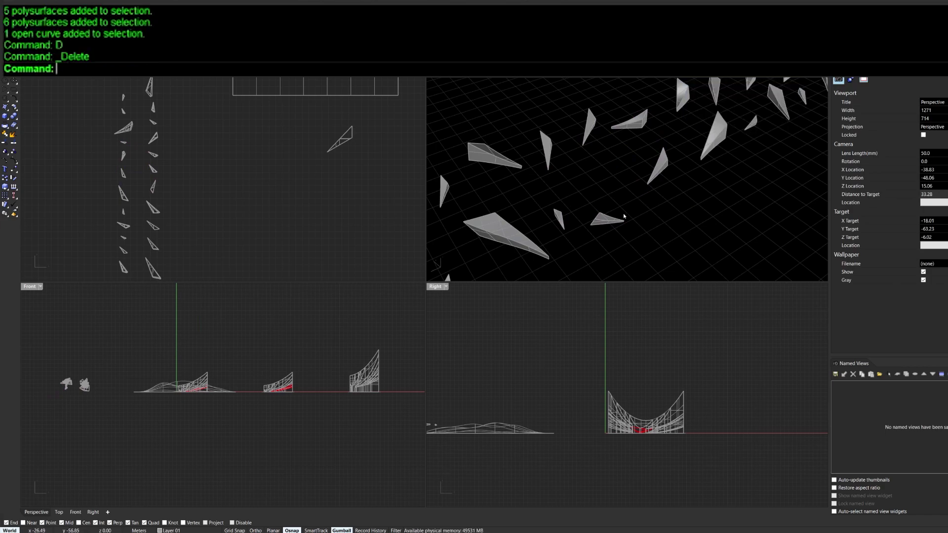
# Step: Boolean-union the three overlapping boxes near the gridded surface into one stepped solid
pyautogui.scroll(-8, 627, 220)
pyautogui.moveTo(631, 224); pyautogui.dragTo(634, 200, button='right')
pyautogui.keyDown('shift'); pyautogui.moveTo(531, 178); pyautogui.dragTo(531, 219, button='right'); pyautogui.keyUp('shift')
pyautogui.scroll(7, 578, 157)
pyautogui.moveTo(642, 198); pyautogui.dragTo(597, 243, button='right')
pyautogui.scroll(-6, 597, 190)
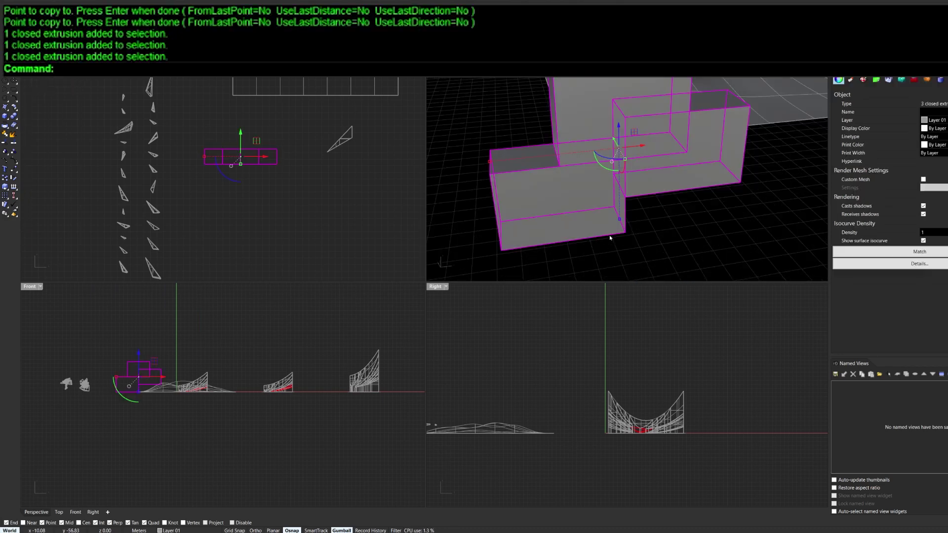
pyautogui.write('Bu')
pyautogui.press('Return')
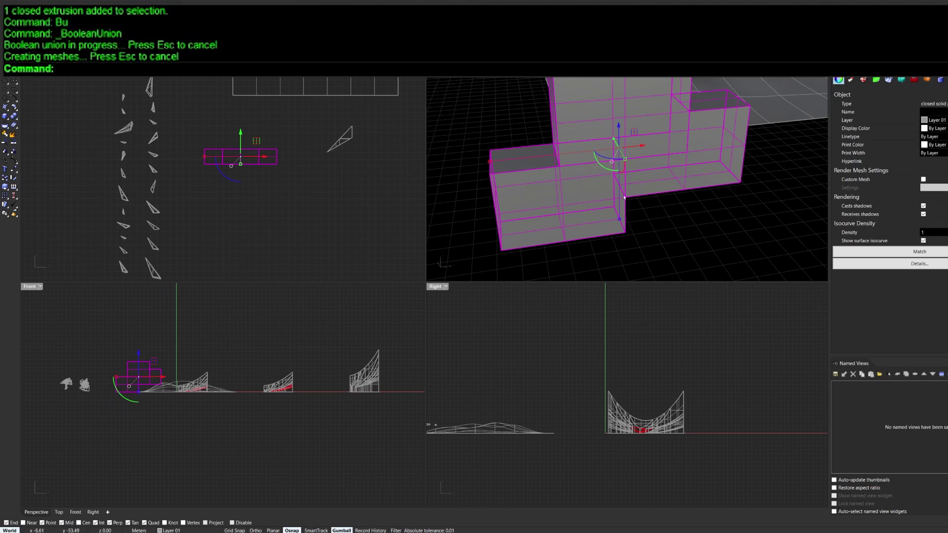
# Step: Examine the united stepped block up close for seams between its coplanar faces
pyautogui.write('ZS')
pyautogui.press('Return')
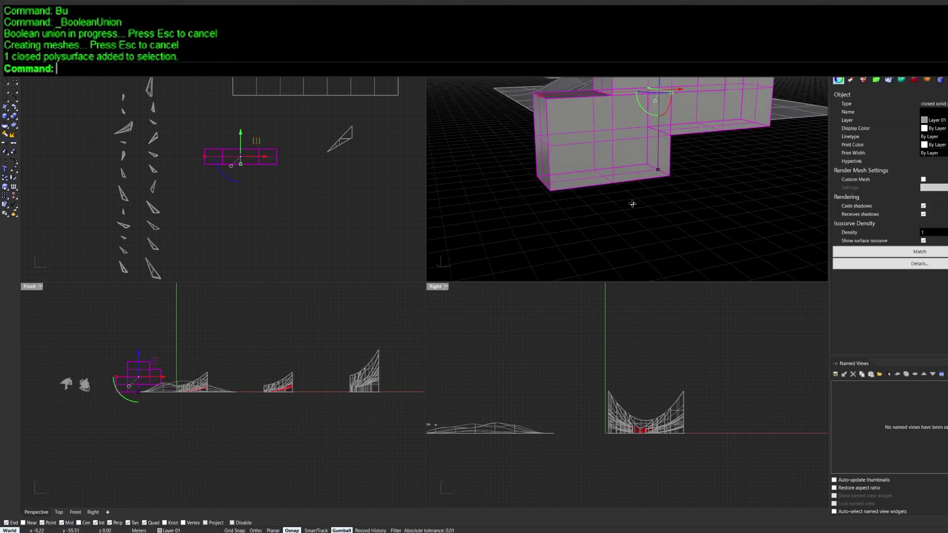
pyautogui.scroll(8, 656, 179)
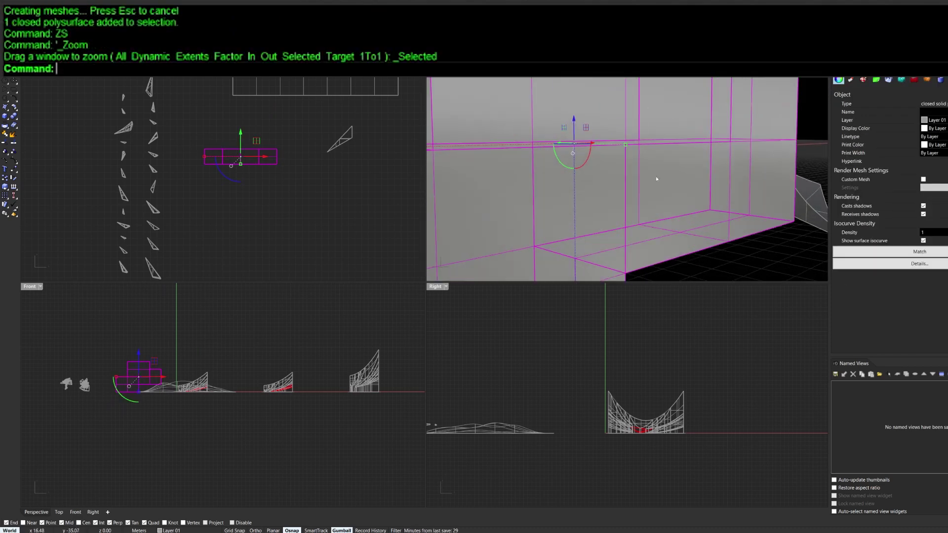
pyautogui.click(698, 237)
pyautogui.scroll(-5, 696, 222)
pyautogui.click(725, 196)
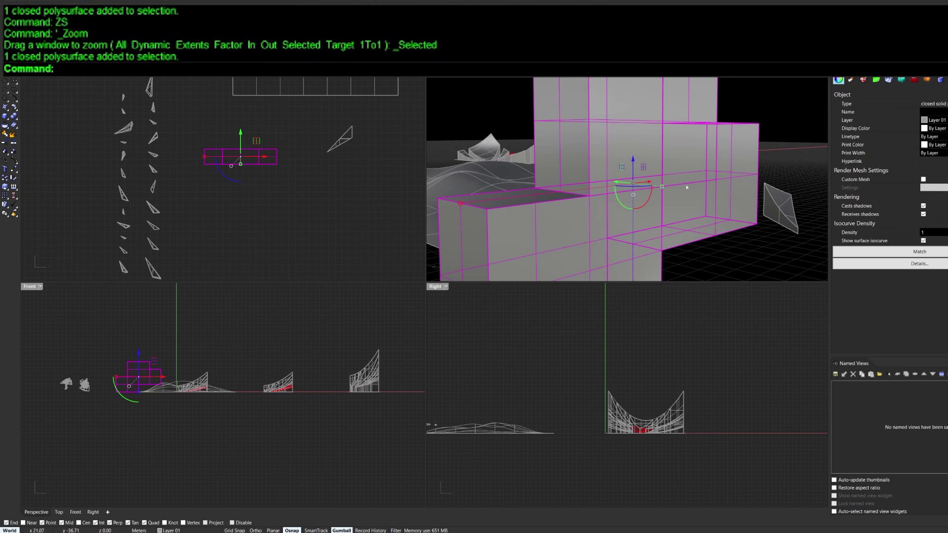
pyautogui.press('Escape')
# Step: Merge the coplanar faces of the stepped solid with MergeAllCoplanarFaces and check its faces from several sides
pyautogui.click(666, 198)
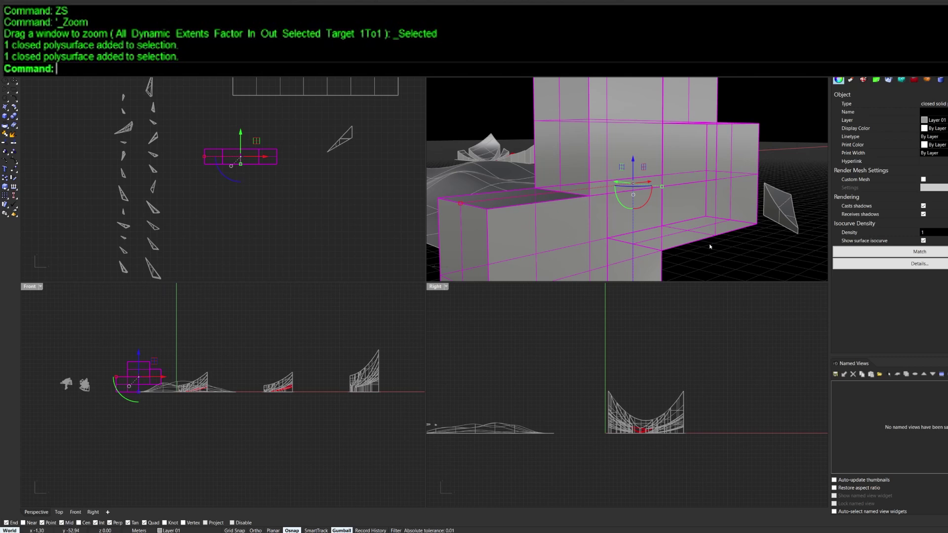
pyautogui.write('MergeAllCoplanarFaces')
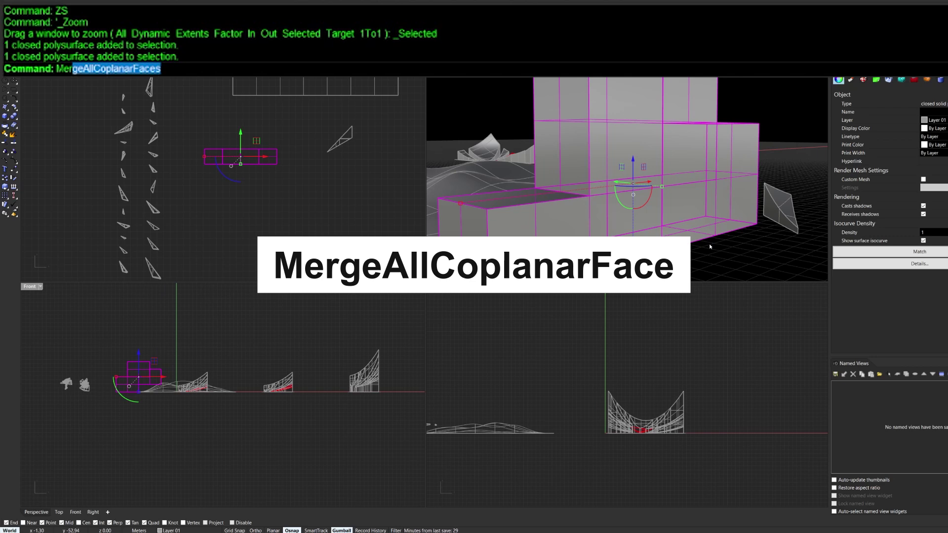
pyautogui.press('Return')
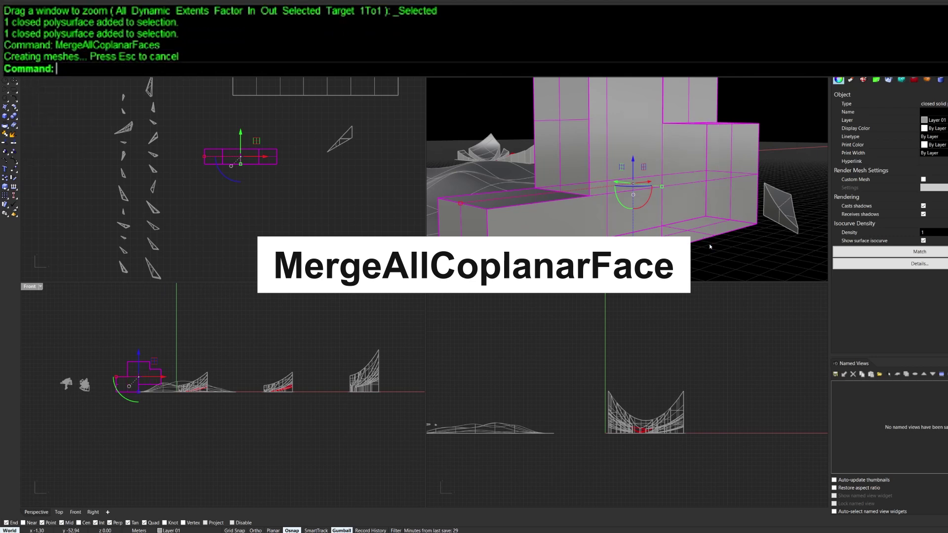
pyautogui.moveTo(719, 252); pyautogui.dragTo(691, 199, button='right')
pyautogui.click(691, 198)
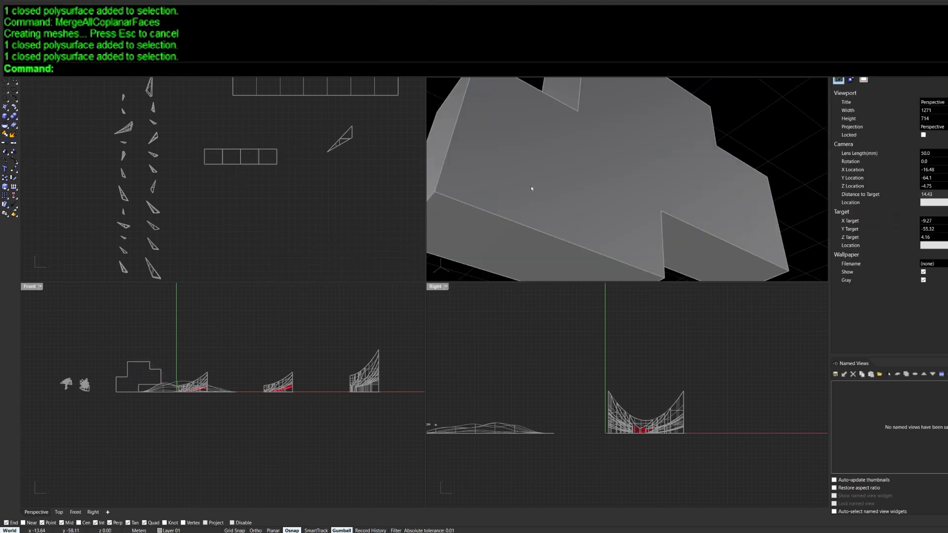
pyautogui.scroll(-4, 626, 189)
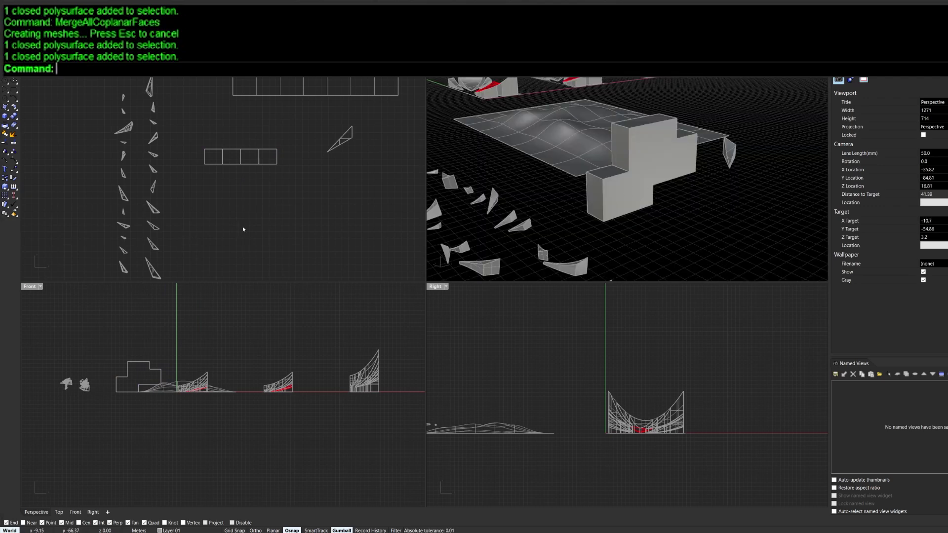
# Step: Brush-select the two columns of small wedges in the Top view with SelBrush, and clear the selection
pyautogui.moveTo(244, 229); pyautogui.dragTo(287, 219, button='right')
pyautogui.write('S')
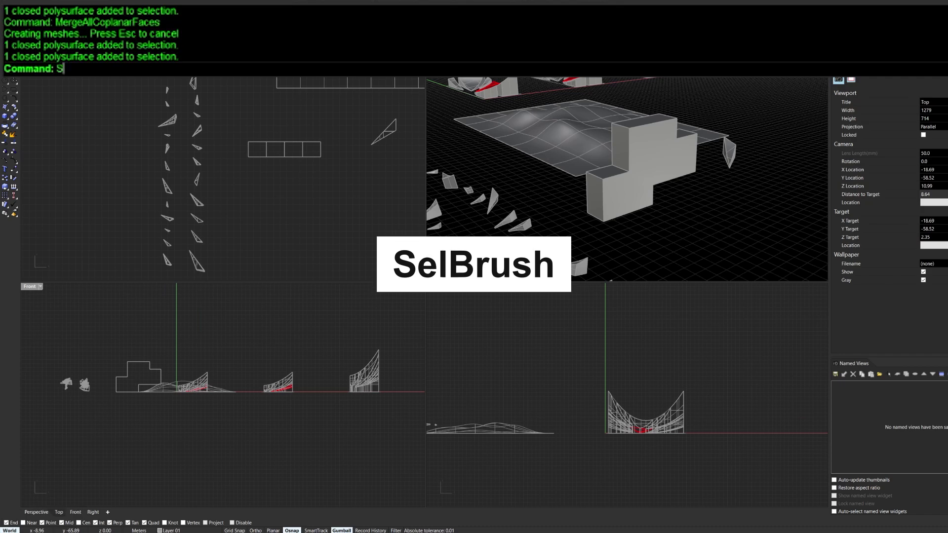
pyautogui.write('elBrsu')
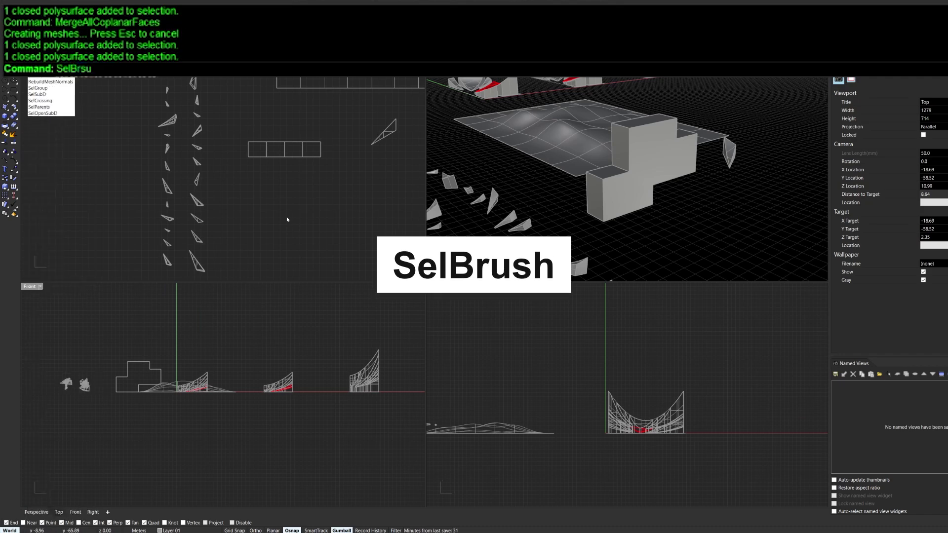
pyautogui.press('BackSpace')
pyautogui.press('BackSpace')
pyautogui.press('BackSpace')
pyautogui.write('rush')
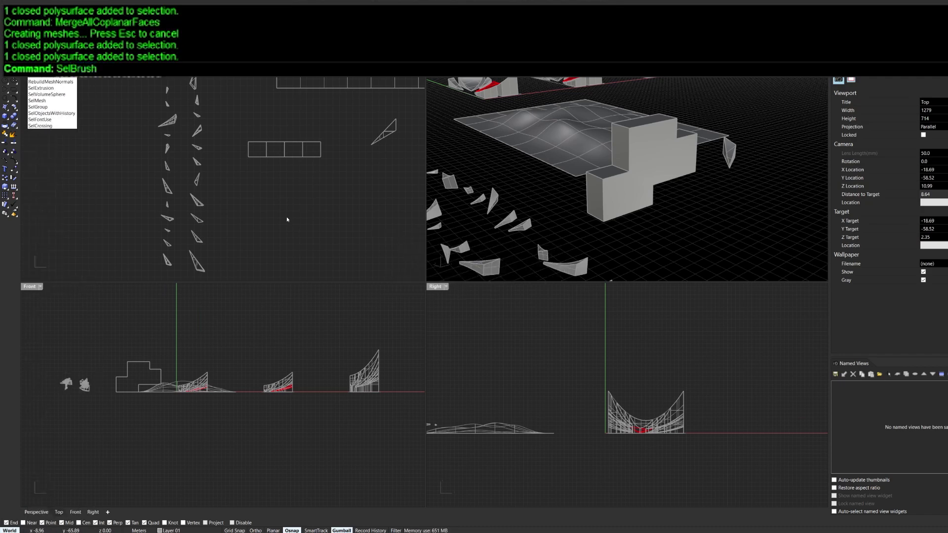
pyautogui.press('Return')
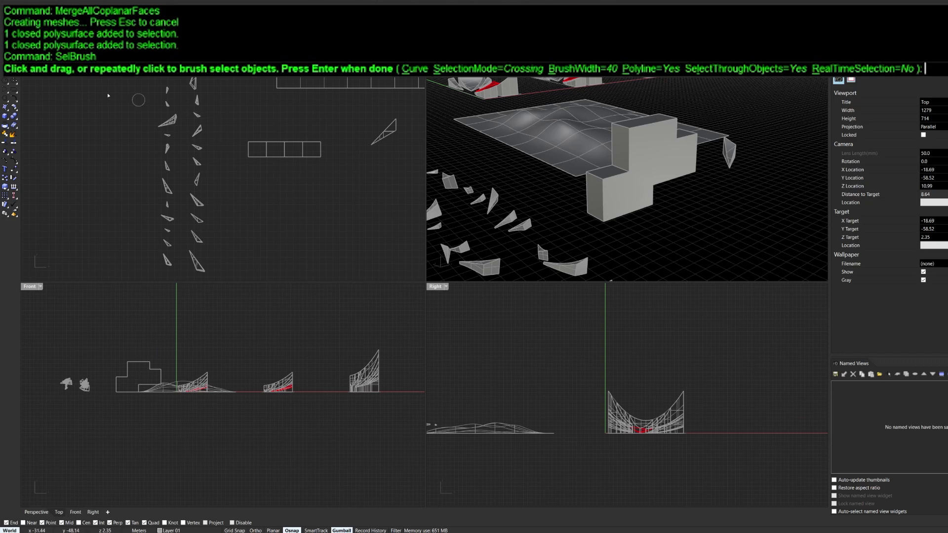
pyautogui.press('Escape')
# Step: Try brush-selecting part of the two wedge columns with a zigzag SelBrush stroke and moving those wedges along X away from the columns
pyautogui.write('SelBrush')
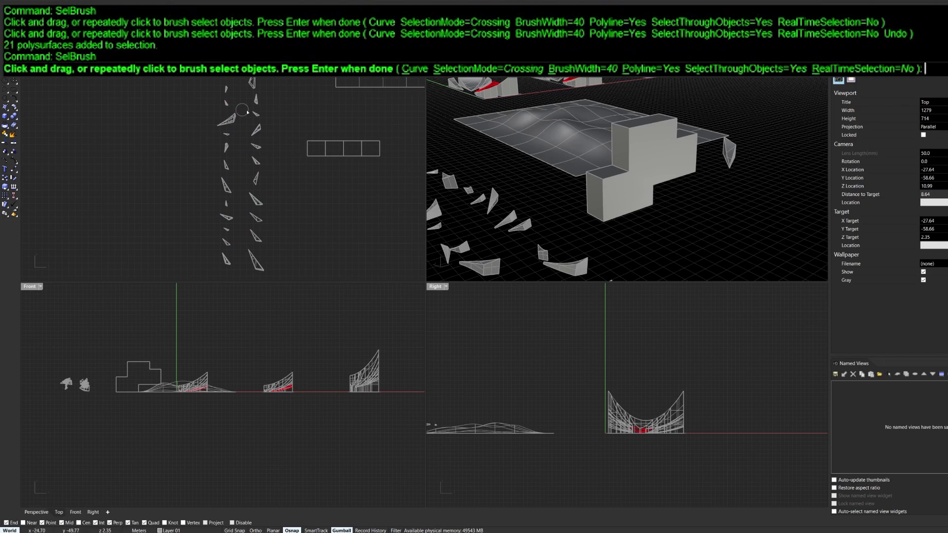
pyautogui.moveTo(276, 102)
pyautogui.mouseDown()
pyautogui.moveTo(220, 124)
pyautogui.moveTo(182, 192)
pyautogui.moveTo(328, 198)
pyautogui.moveTo(182, 212)
pyautogui.moveTo(177, 247)
pyautogui.moveTo(209, 258)
pyautogui.mouseUp()
pyautogui.press('Return')
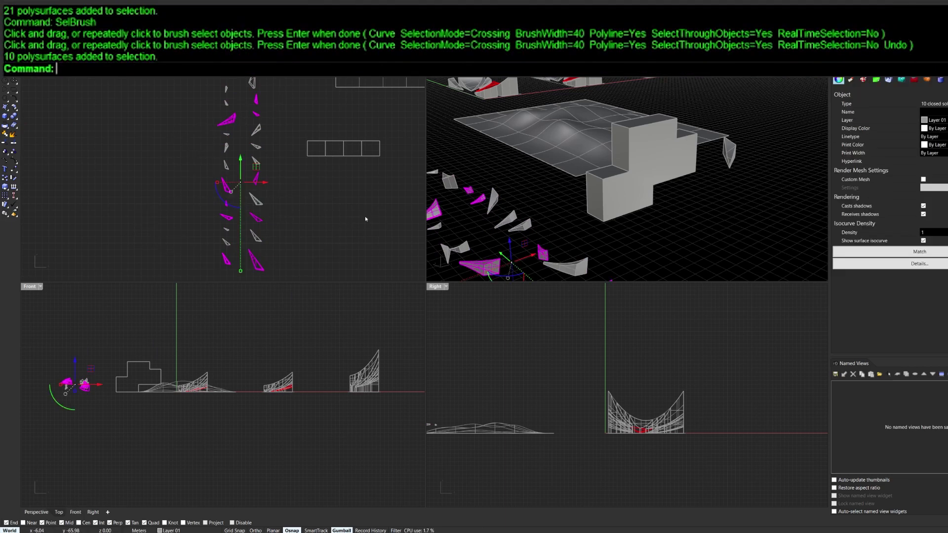
pyautogui.moveTo(262, 183); pyautogui.dragTo(156, 192)
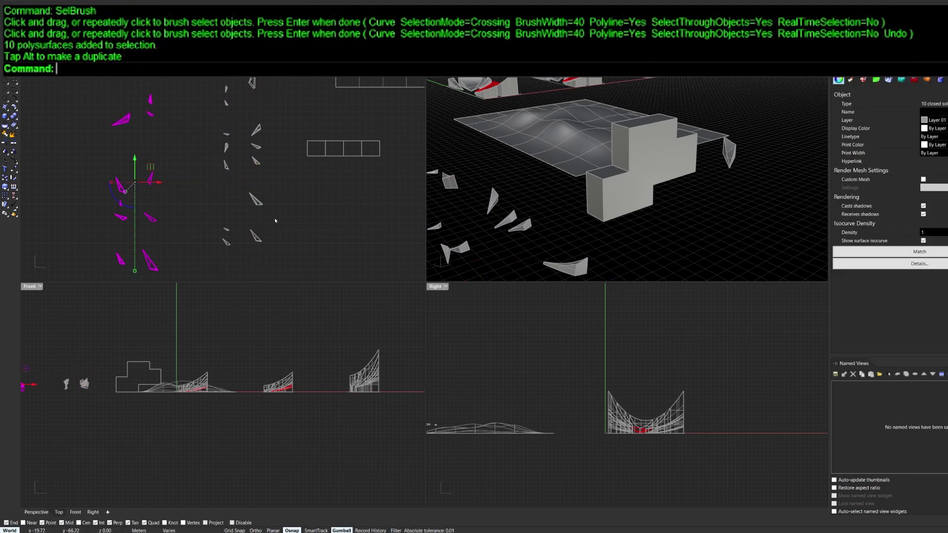
# Step: Try to flatten all the scattered wedges to one height with SetPt, setting only Z aligned to World
pyautogui.moveTo(576, 208); pyautogui.dragTo(547, 188, button='right')
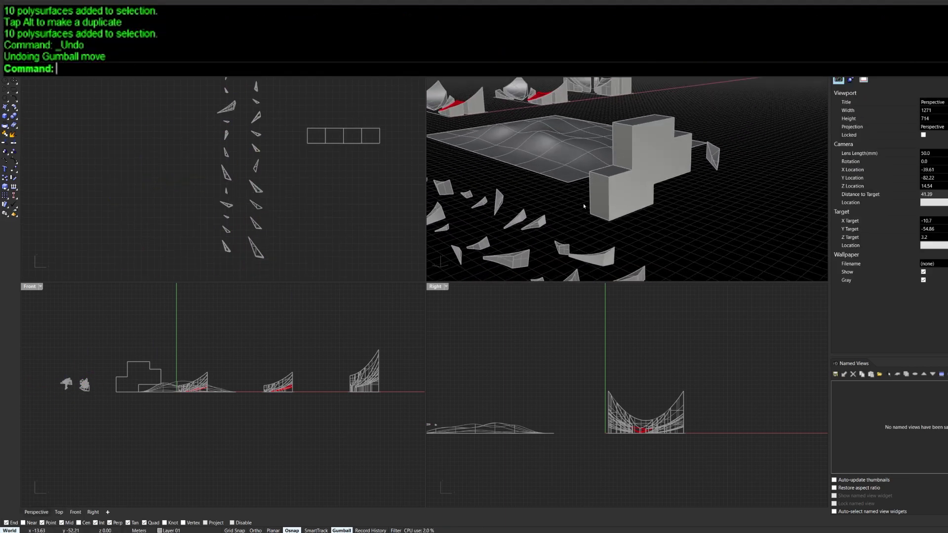
pyautogui.scroll(-4, 547, 187)
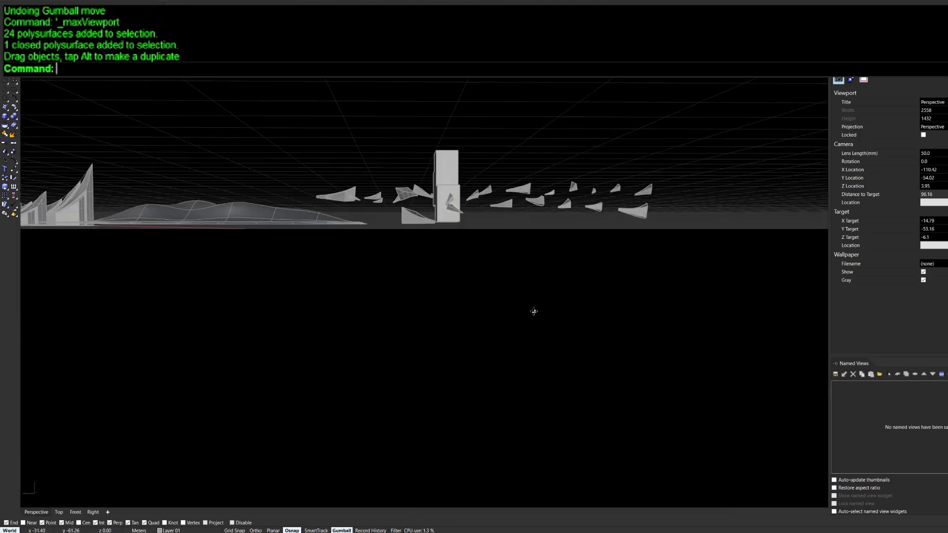
pyautogui.moveTo(533, 313); pyautogui.dragTo(597, 266, button='right')
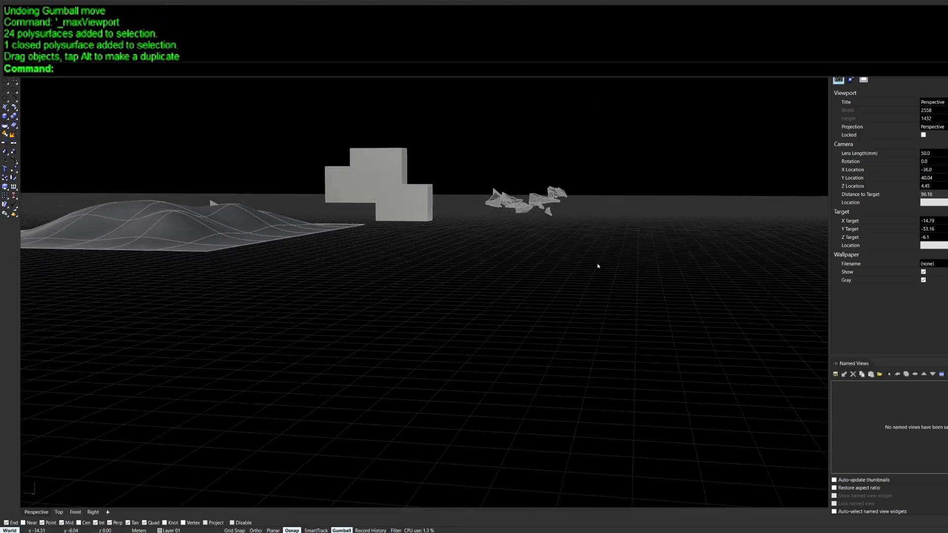
pyautogui.moveTo(474, 148); pyautogui.dragTo(650, 283)
pyautogui.scroll(8, 538, 284)
pyautogui.moveTo(532, 292); pyautogui.dragTo(538, 291, button='right')
pyautogui.moveTo(533, 201); pyautogui.dragTo(421, 288, button='right')
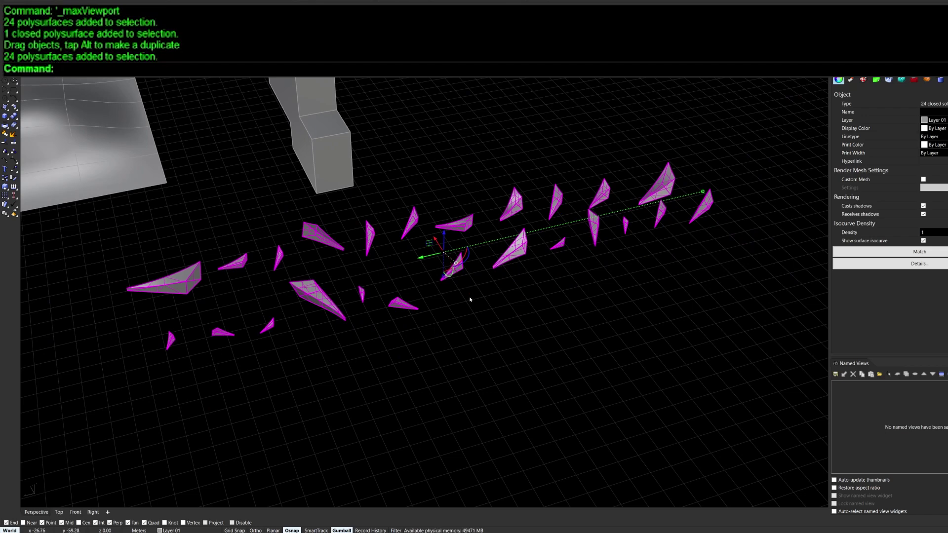
pyautogui.write('SETPt')
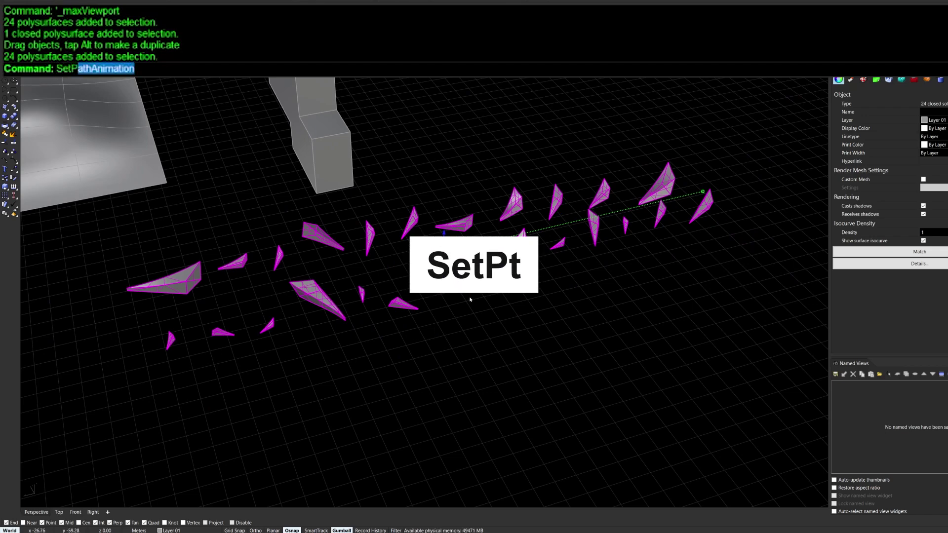
pyautogui.press('Return')
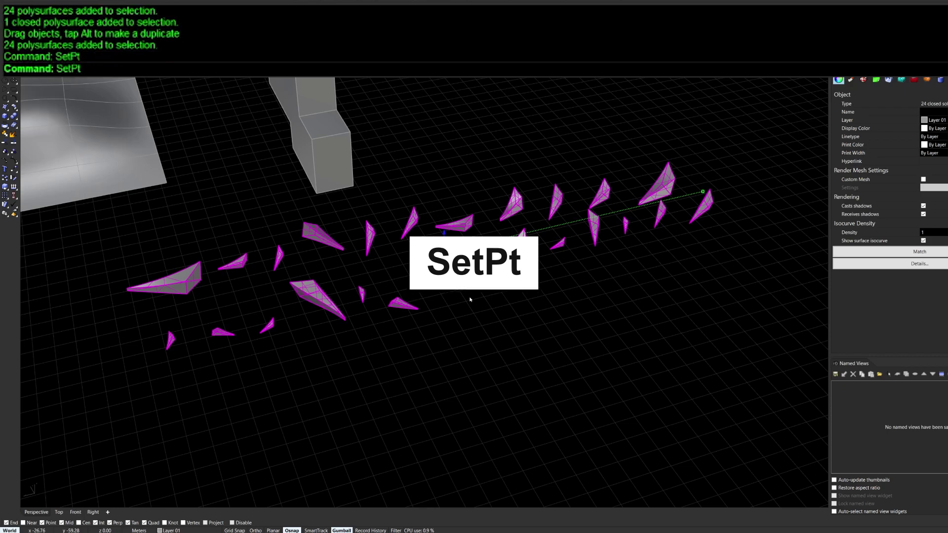
pyautogui.click(473, 245)
pyautogui.click(473, 239)
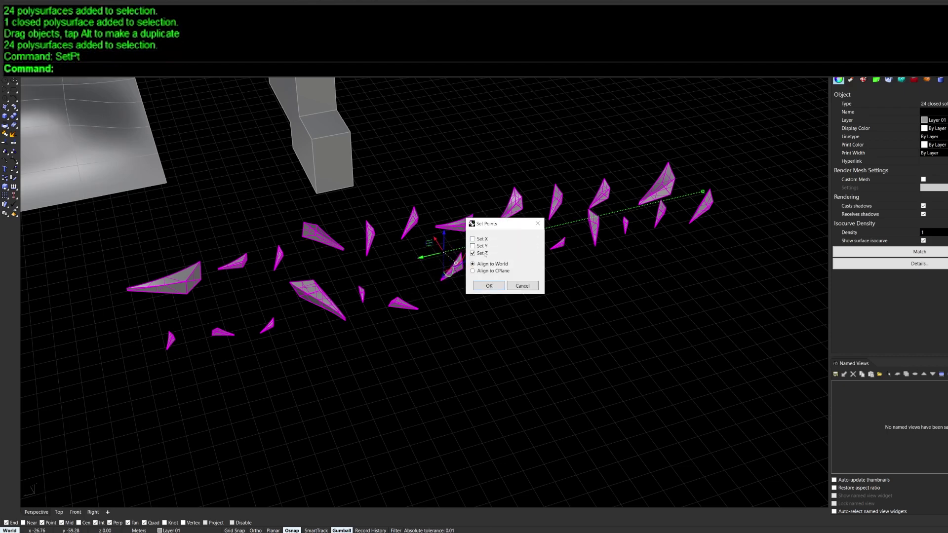
pyautogui.click(493, 285)
pyautogui.click(476, 328)
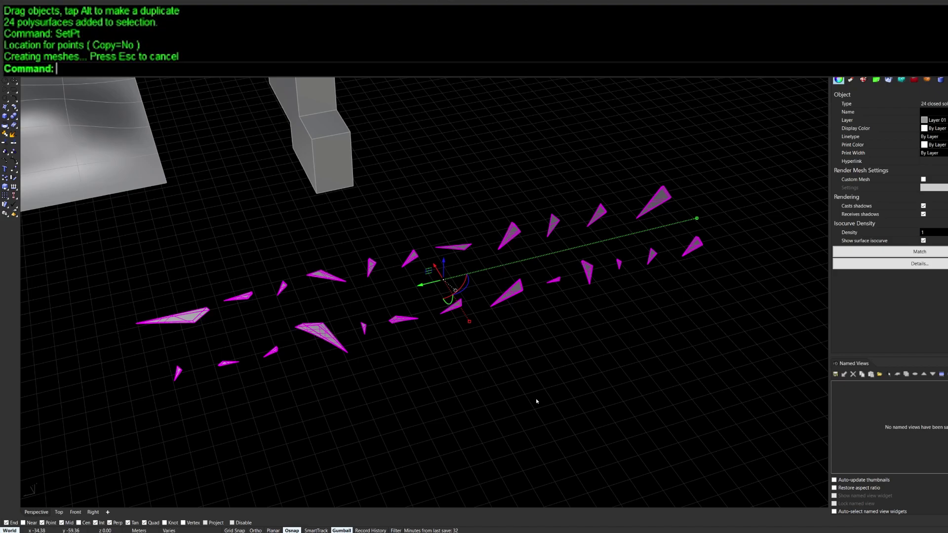
# Step: Try to level only the large wedge's underside face at a lower height with SetPt, setting only Z
pyautogui.moveTo(450, 387)
pyautogui.mouseDown(button='right')
pyautogui.moveTo(465, 345)
pyautogui.moveTo(448, 387)
pyautogui.mouseUp(button='right')
pyautogui.click(449, 387)
pyautogui.scroll(8, 336, 344)
pyautogui.moveTo(335, 344); pyautogui.dragTo(474, 342, button='right')
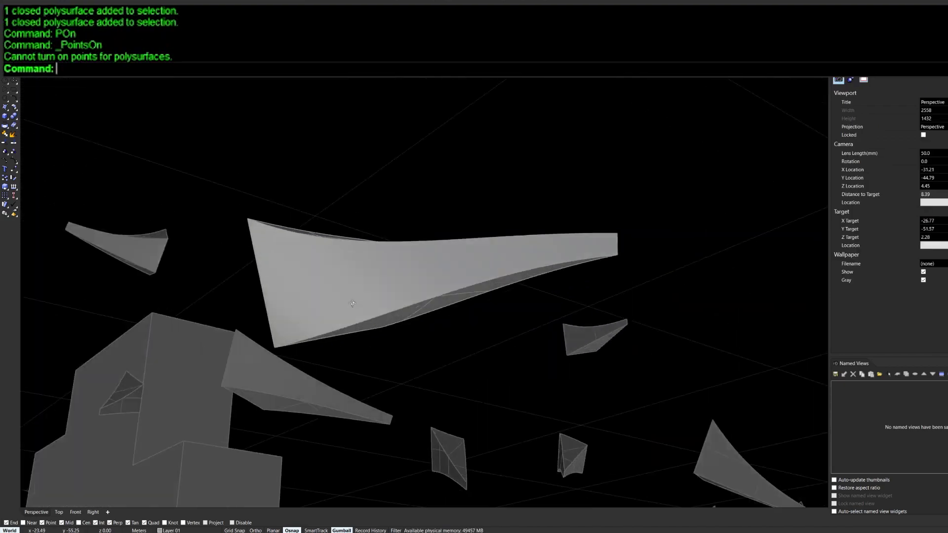
pyautogui.moveTo(353, 304); pyautogui.dragTo(343, 294, button='right')
pyautogui.keyDown('ctrl'); pyautogui.keyDown('shift'); pyautogui.click(407, 316); pyautogui.keyUp('shift'); pyautogui.keyUp('ctrl')
pyautogui.moveTo(407, 316); pyautogui.dragTo(486, 319, button='right')
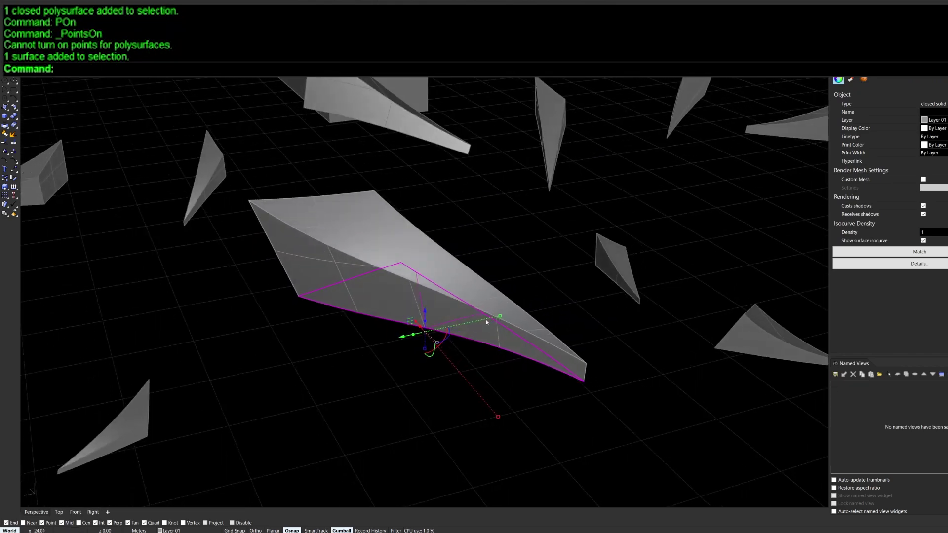
pyautogui.scroll(-3, 494, 319)
pyautogui.write('SetPt')
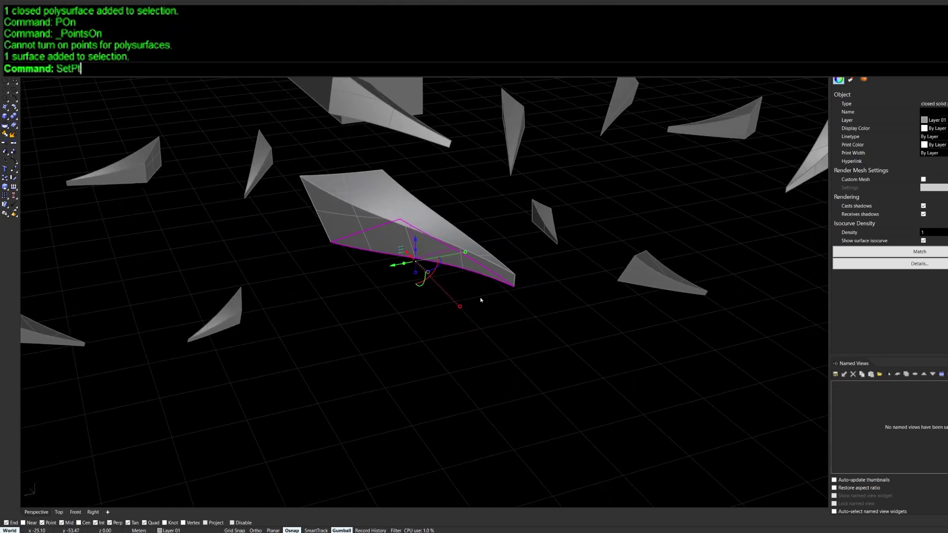
pyautogui.press('Return')
pyautogui.click(483, 286)
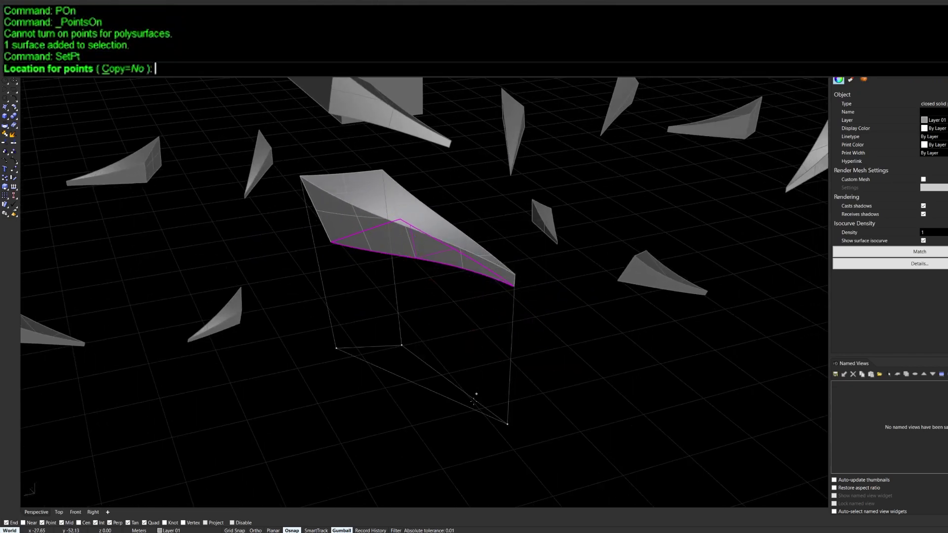
pyautogui.click(434, 400)
pyautogui.press('Escape')
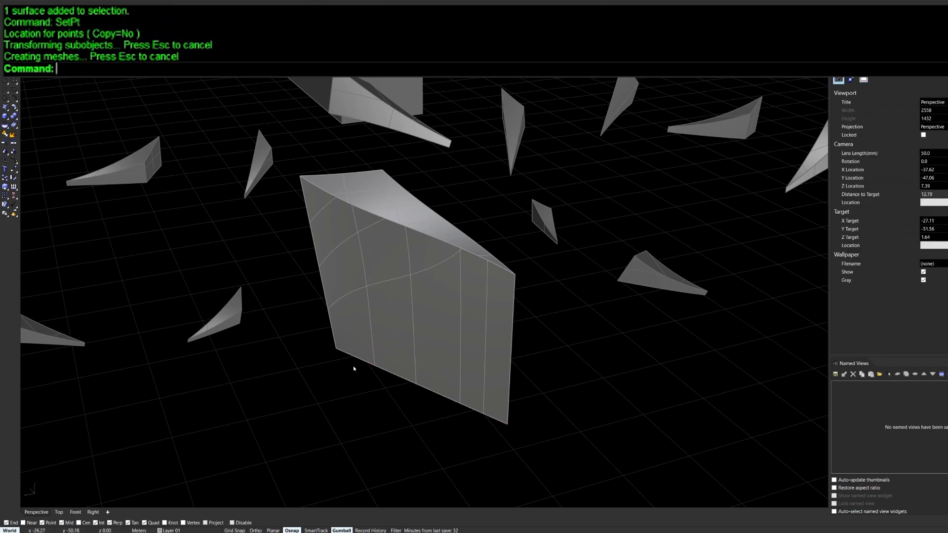
# Step: Examine the large wedge's levelled base up close from several sides, and undo the last SetPt change
pyautogui.scroll(3, 353, 366)
pyautogui.moveTo(378, 292); pyautogui.dragTo(338, 280, button='right')
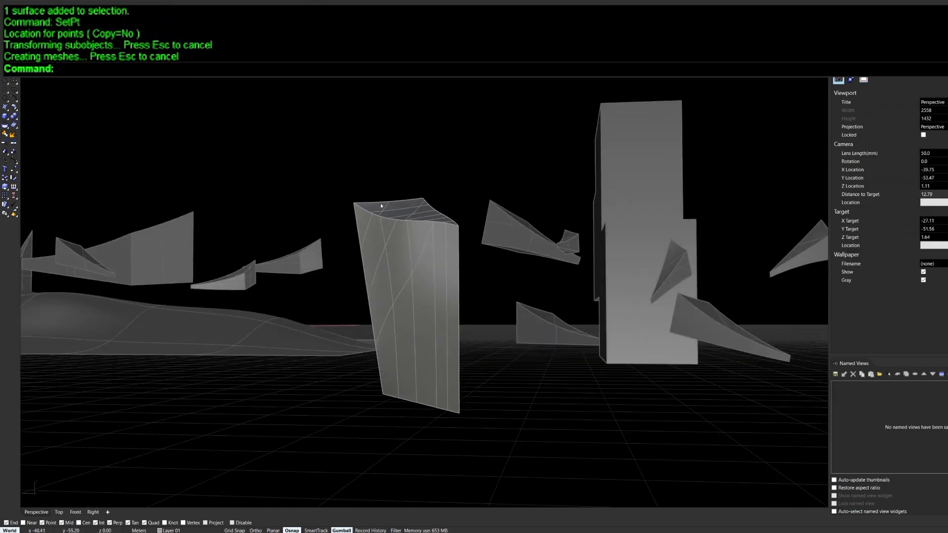
pyautogui.moveTo(478, 313); pyautogui.dragTo(481, 390, button='right')
pyautogui.scroll(13, 402, 407)
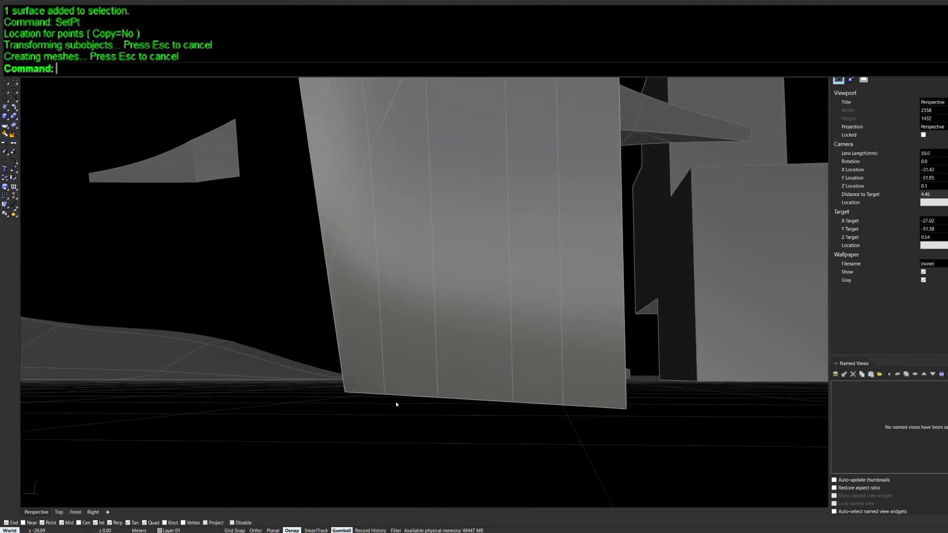
pyautogui.scroll(-9, 322, 387)
pyautogui.moveTo(343, 368); pyautogui.dragTo(307, 365, button='right')
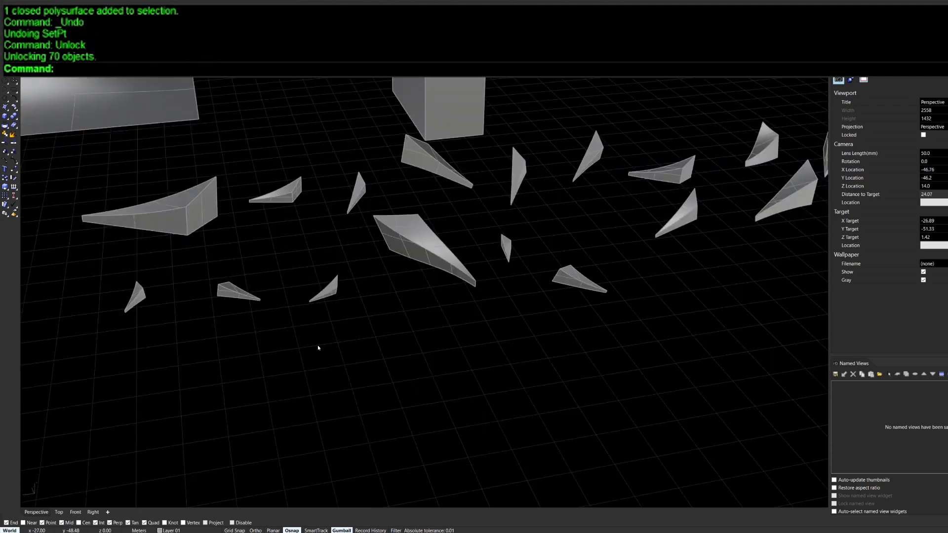
pyautogui.write('ViewCaptureToFile')
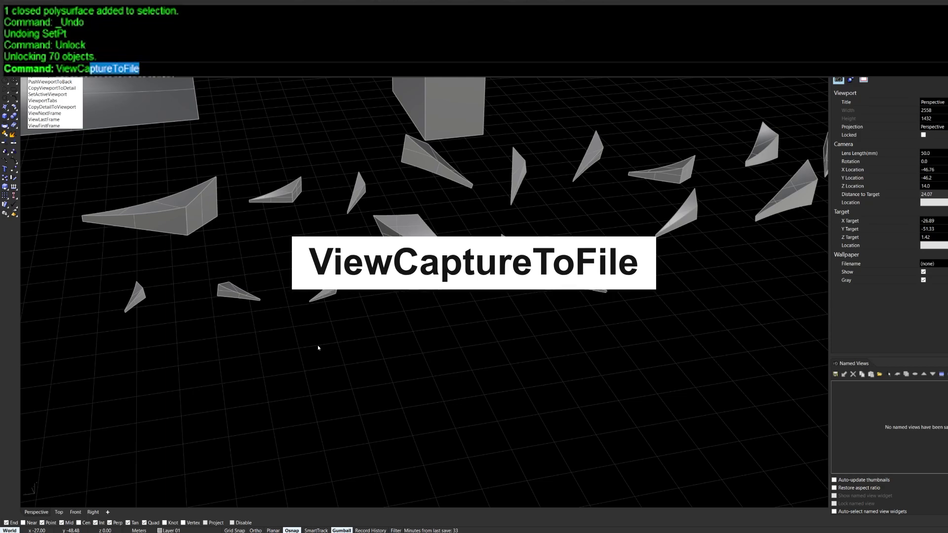
pyautogui.press('Escape')
pyautogui.press('Escape')
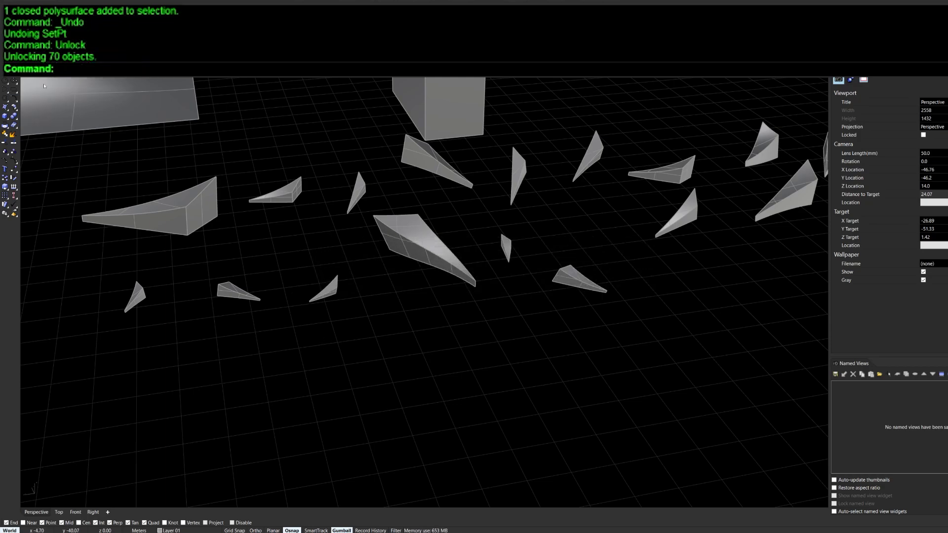
# Step: Switch the Perspective viewport to the Arctic display mode
pyautogui.scroll(-4, 342, 276)
pyautogui.keyDown('shift'); pyautogui.moveTo(311, 201); pyautogui.dragTo(691, 279, button='right'); pyautogui.keyUp('shift')
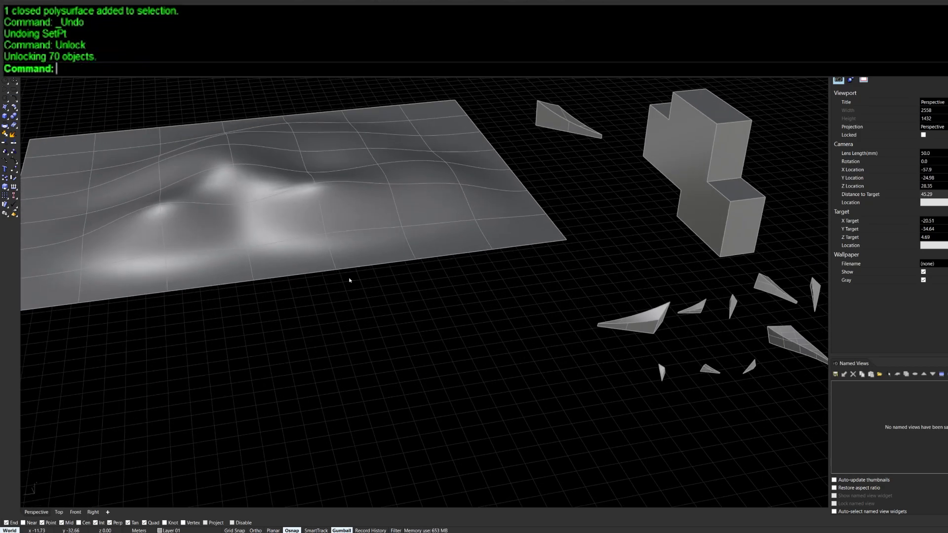
pyautogui.scroll(-9, 320, 279)
pyautogui.scroll(7, 212, 261)
pyautogui.keyDown('shift'); pyautogui.moveTo(322, 283); pyautogui.dragTo(819, 323, button='right'); pyautogui.keyUp('shift')
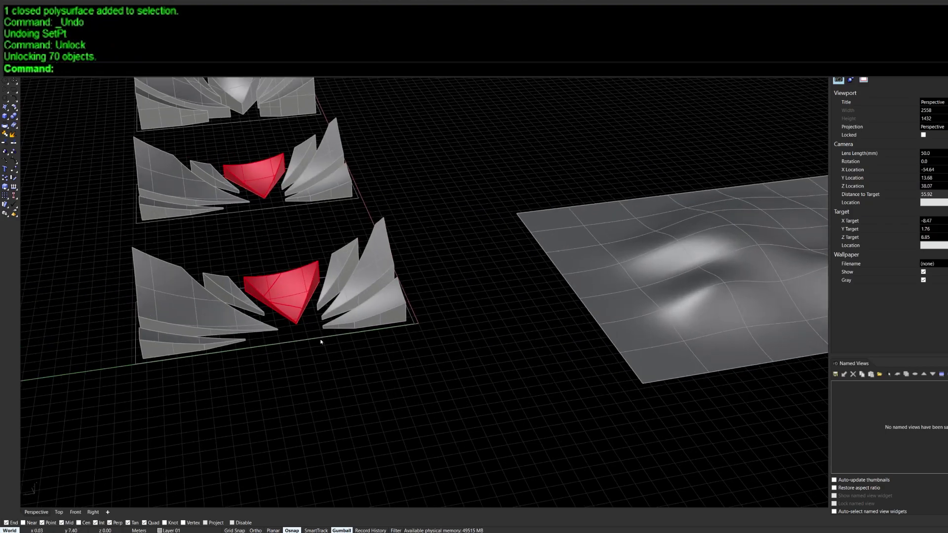
pyautogui.moveTo(321, 341); pyautogui.dragTo(367, 327, button='right')
pyautogui.keyDown('shift'); pyautogui.moveTo(698, 279); pyautogui.dragTo(211, 314, button='right'); pyautogui.keyUp('shift')
pyautogui.keyDown('shift'); pyautogui.moveTo(637, 320); pyautogui.dragTo(306, 326, button='right'); pyautogui.keyUp('shift')
pyautogui.scroll(2, 566, 302)
pyautogui.scroll(3, 565, 301)
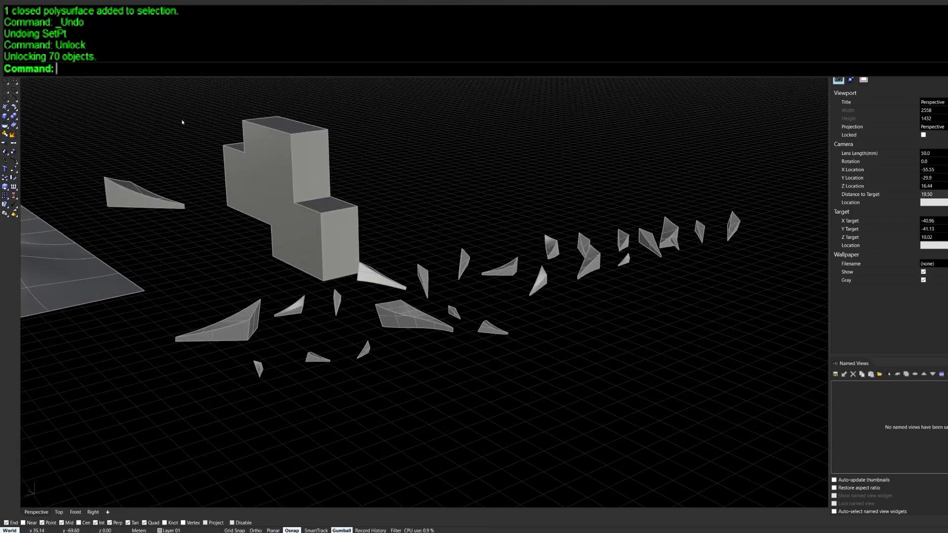
pyautogui.click(35, 82)
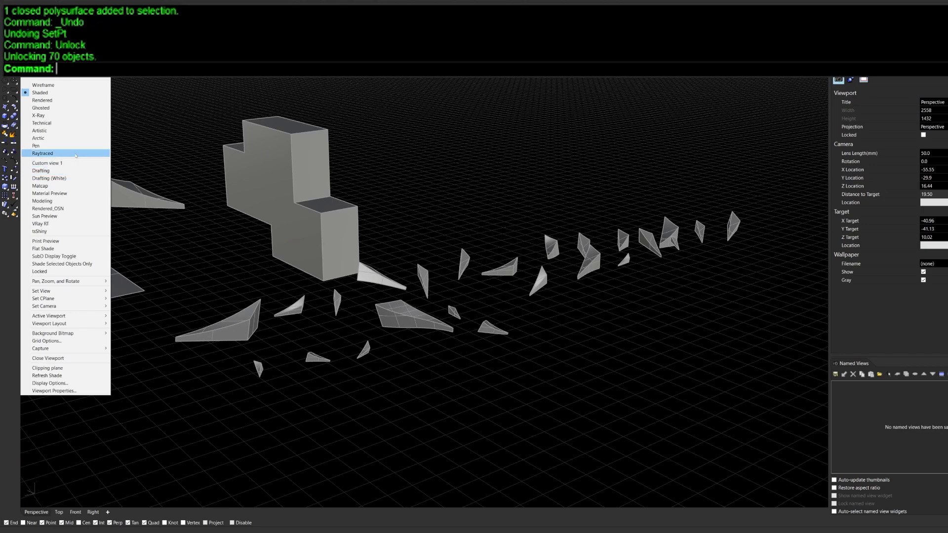
pyautogui.click(71, 138)
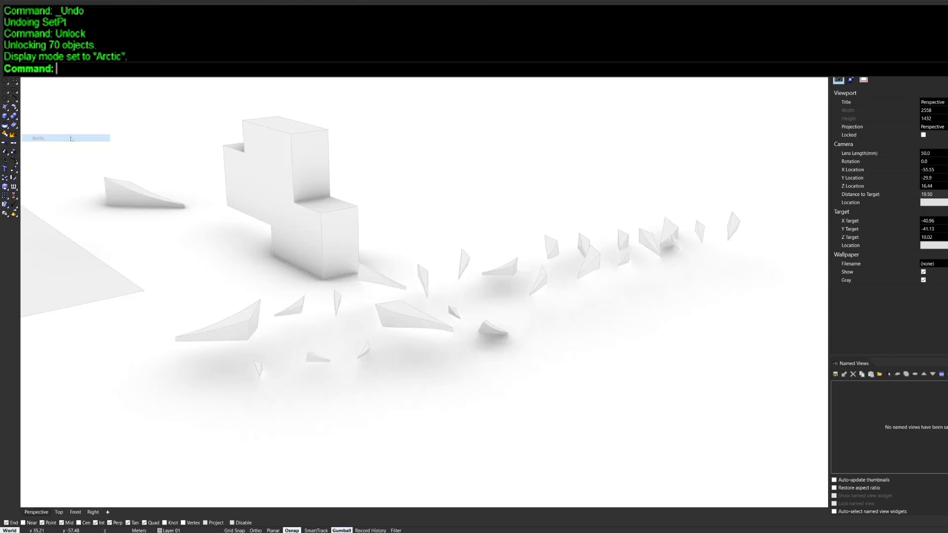
# Step: Frame the three fan-shaped curved block models with a zoom window and examine them in Arctic display
pyautogui.scroll(-10, 391, 292)
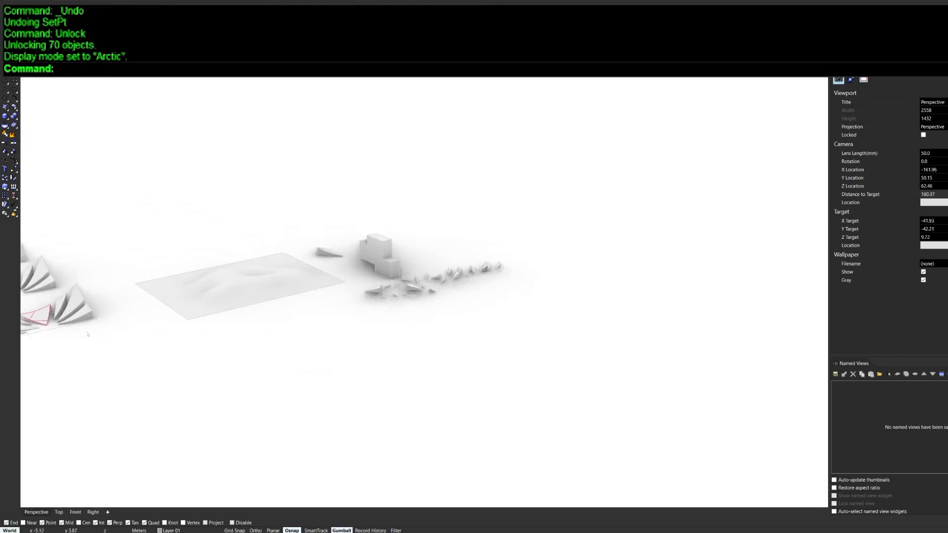
pyautogui.keyDown('shift'); pyautogui.moveTo(88, 334); pyautogui.dragTo(412, 328, button='right'); pyautogui.keyUp('shift')
pyautogui.rightClick(353, 266)
pyautogui.moveTo(355, 265); pyautogui.dragTo(213, 340)
pyautogui.moveTo(333, 345); pyautogui.dragTo(340, 368, button='right')
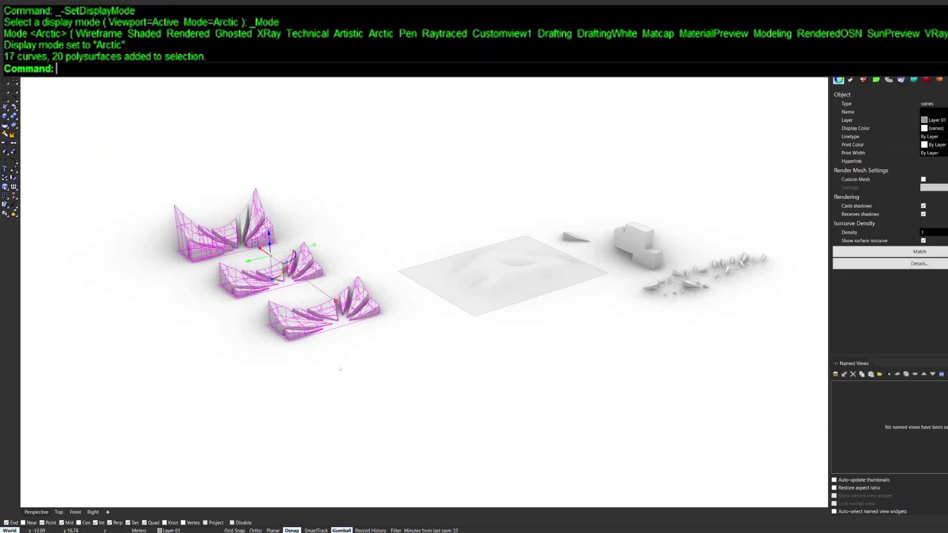
pyautogui.press('Escape')
pyautogui.write('z')
pyautogui.press('Return')
pyautogui.moveTo(257, 249); pyautogui.dragTo(442, 352)
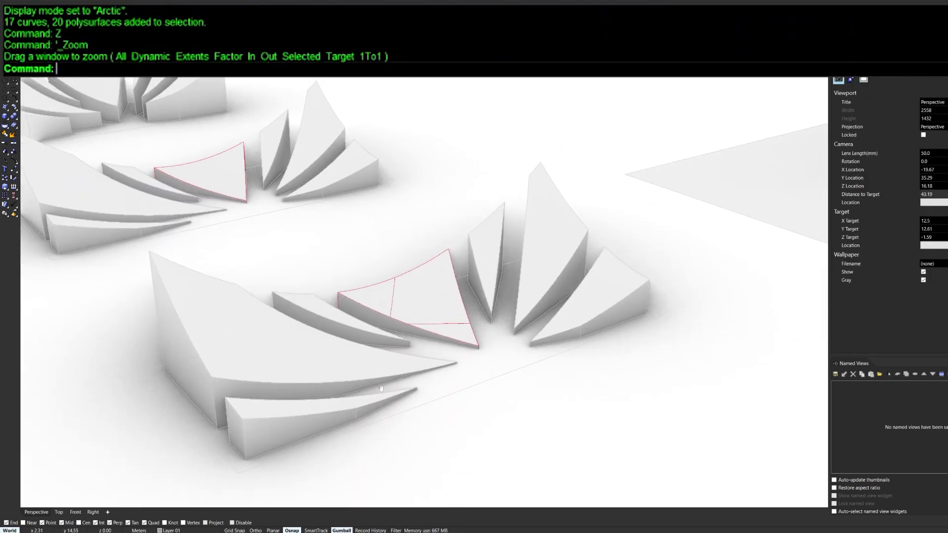
pyautogui.scroll(-4, 381, 389)
pyautogui.moveTo(380, 389); pyautogui.dragTo(508, 395, button='right')
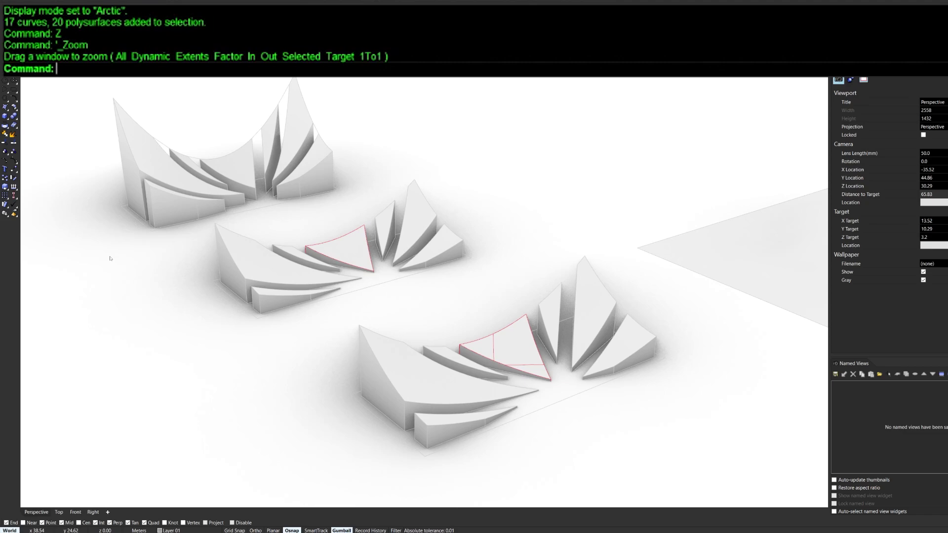
# Step: Capture the Perspective viewport in Arctic display to a JPEG file on the Desktop using ViewCaptureToFile
pyautogui.rightClick(423, 28)
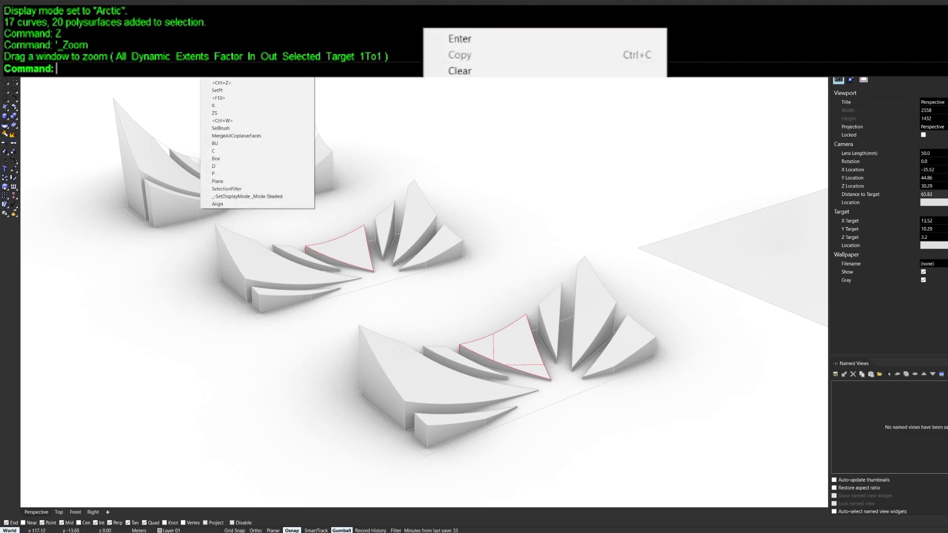
pyautogui.click(178, 171)
pyautogui.write('ViewCaptureToFile')
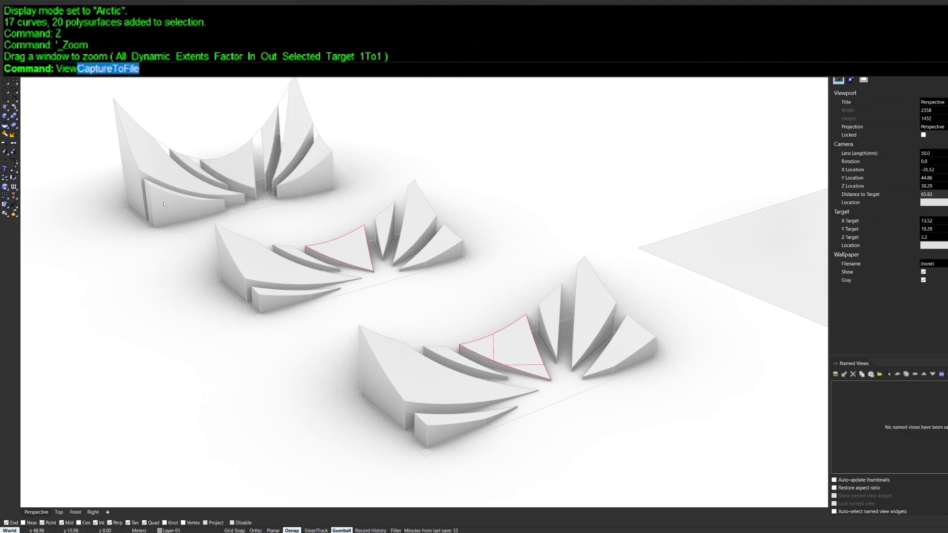
pyautogui.press('Return')
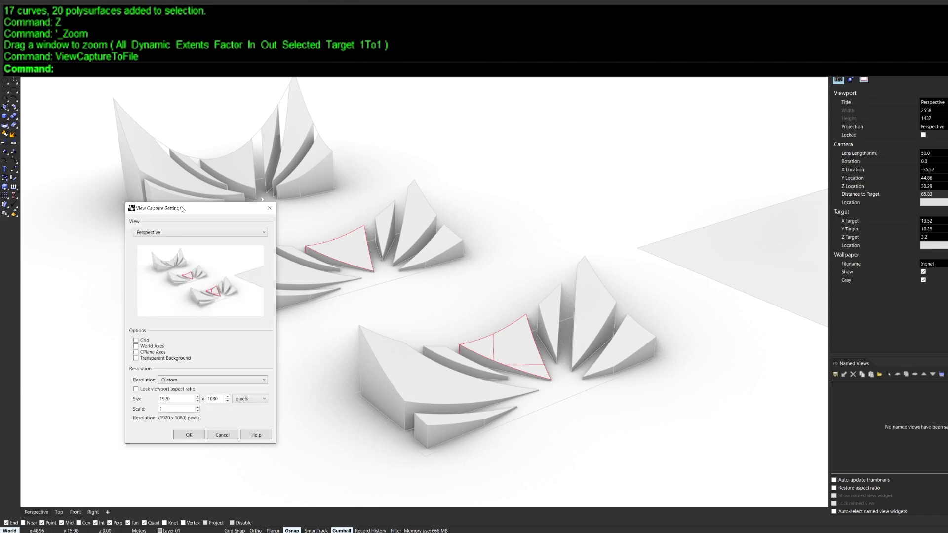
pyautogui.moveTo(190, 204); pyautogui.dragTo(432, 126)
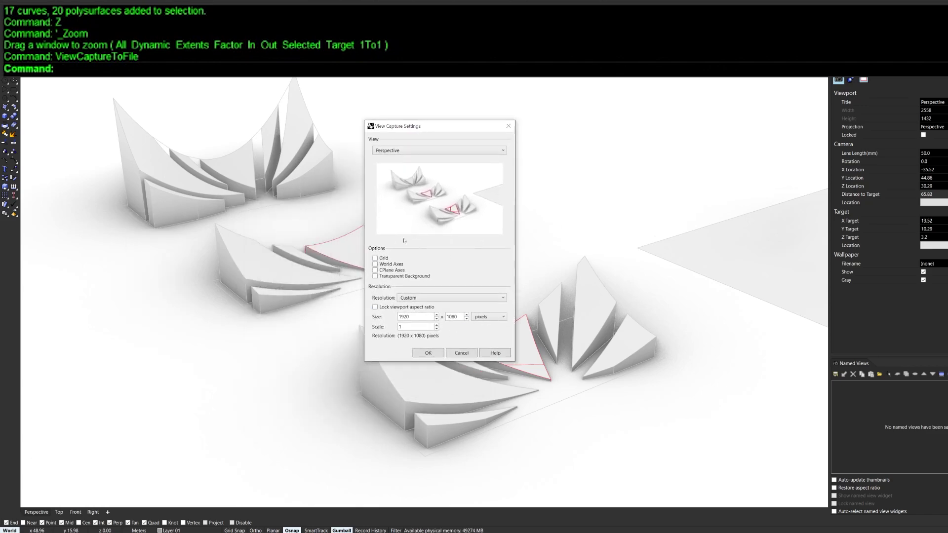
pyautogui.click(405, 153)
pyautogui.click(405, 158)
pyautogui.write('1')
pyautogui.doubleClick(416, 316)
pyautogui.click(436, 354)
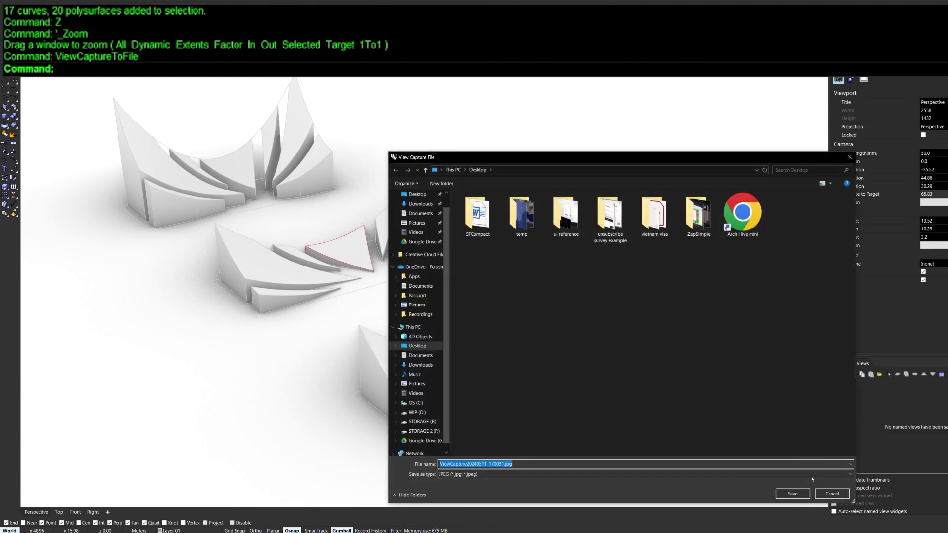
pyautogui.click(792, 494)
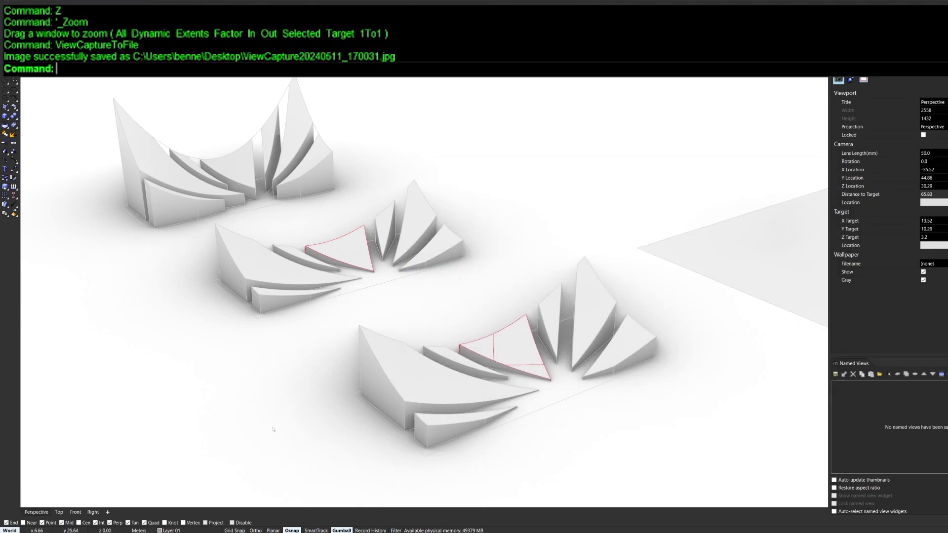
# Step: Save the current viewport as a named view called Perspective, then orbit away and restore the saved view
pyautogui.moveTo(95, 83); pyautogui.dragTo(669, 436)
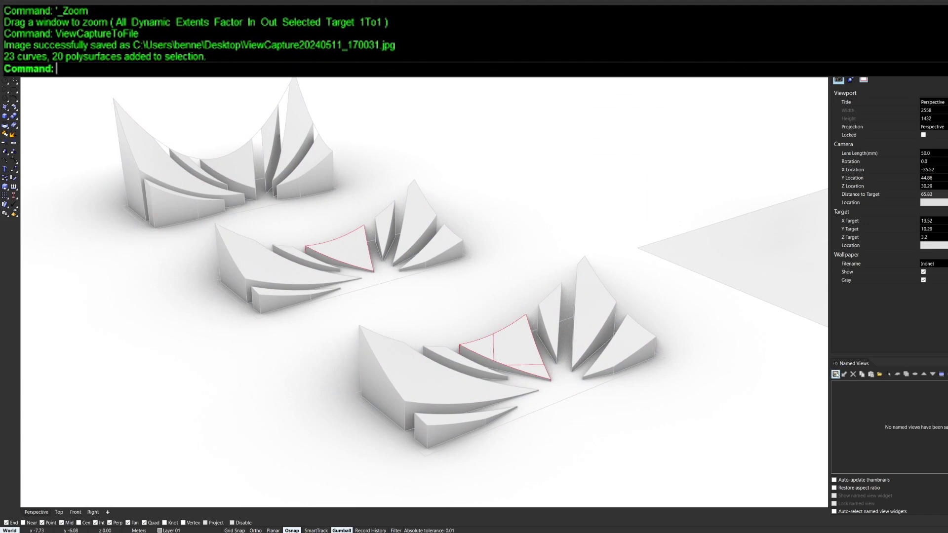
pyautogui.click(835, 374)
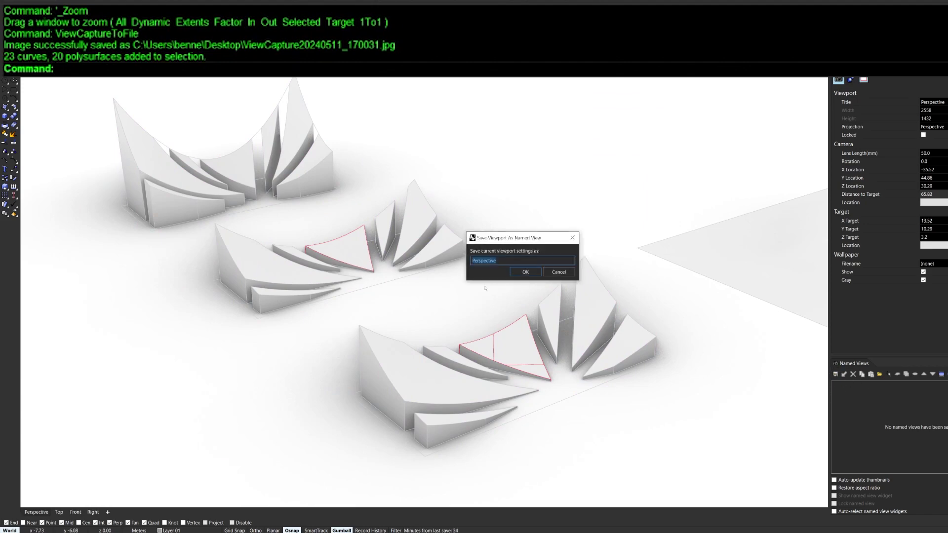
pyautogui.click(525, 272)
pyautogui.moveTo(682, 415); pyautogui.dragTo(586, 417, button='right')
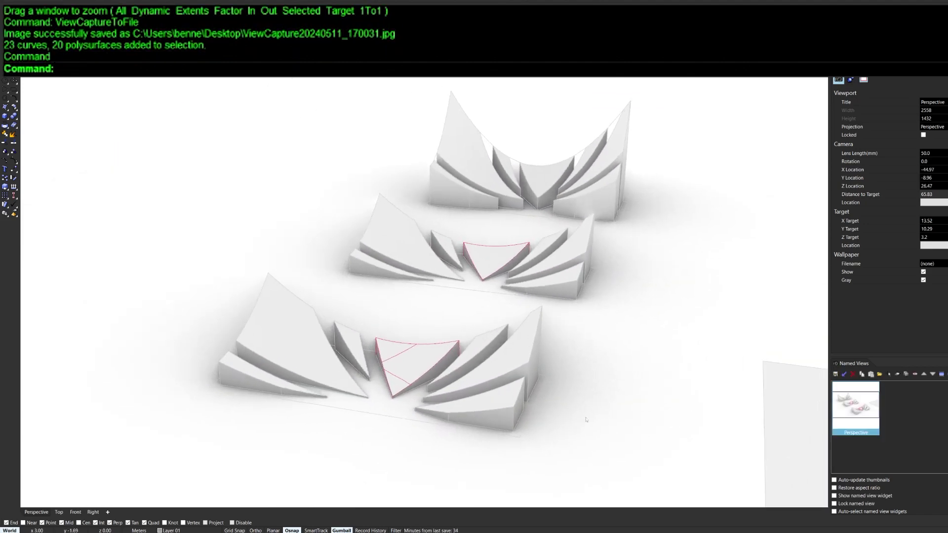
pyautogui.doubleClick(866, 408)
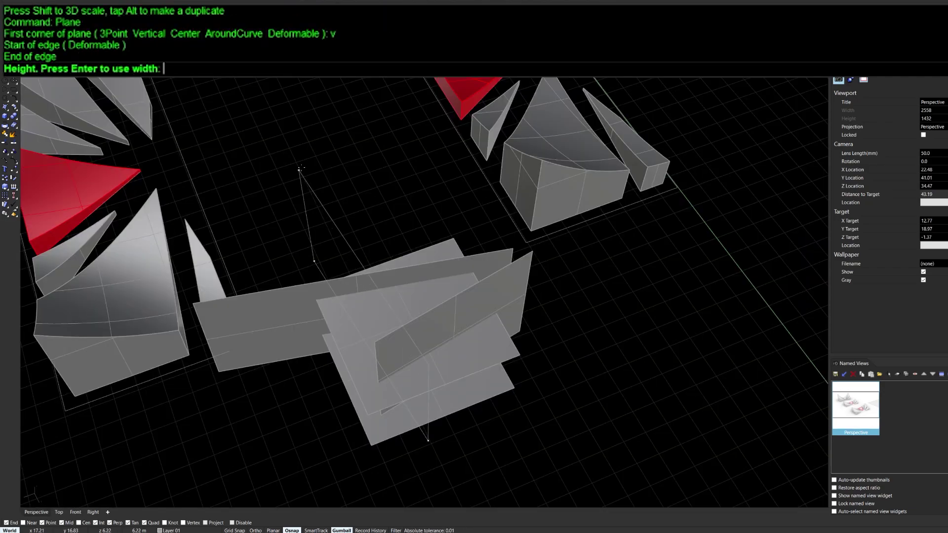
# Step: Finish the vertical plane crossing the stacked planes by picking its height
pyautogui.click(304, 170)
pyautogui.moveTo(430, 320); pyautogui.dragTo(420, 353, button='right')
pyautogui.press('Return')
pyautogui.click(402, 434)
pyautogui.moveTo(404, 301); pyautogui.dragTo(418, 367, button='right')
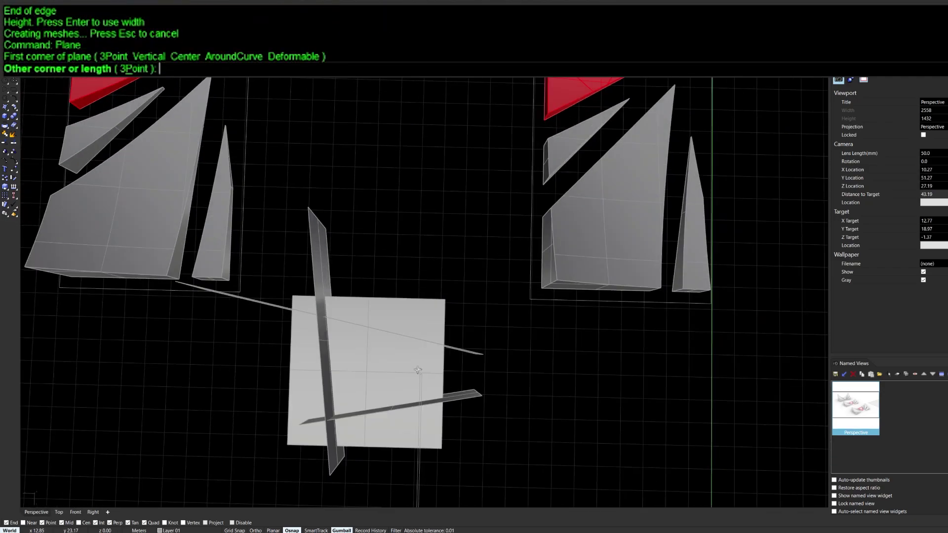
pyautogui.press('Escape')
# Step: Draw another vertical plane through the open side of the intersecting planes so they enclose a volume
pyautogui.press('Return')
pyautogui.write('ve  Deformable ):')
pyautogui.press('Return')
pyautogui.click(412, 485)
pyautogui.click(440, 212)
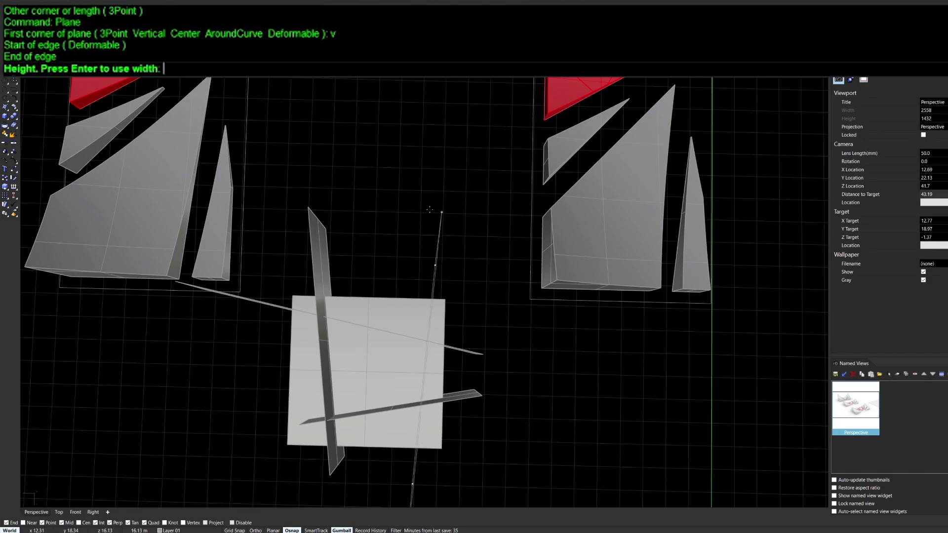
pyautogui.click(446, 257)
pyautogui.moveTo(446, 257); pyautogui.dragTo(386, 341, button='right')
pyautogui.click(429, 341)
pyautogui.moveTo(380, 124); pyautogui.dragTo(380, 126)
pyautogui.press('Escape')
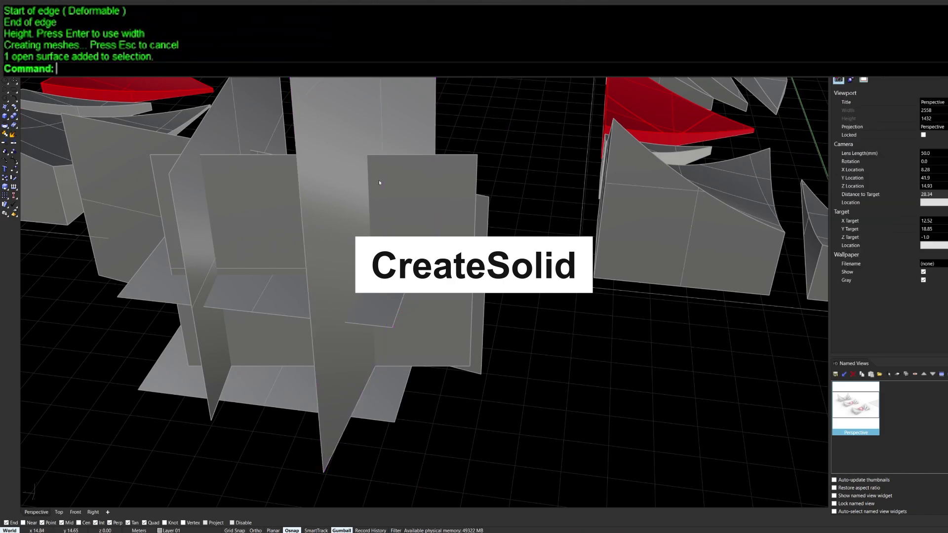
# Step: Turn all the intersecting planes into one closed polysurface with CreateSolid, deleting the input, and inspect the solid
pyautogui.write('CreateSolid')
pyautogui.press('Return')
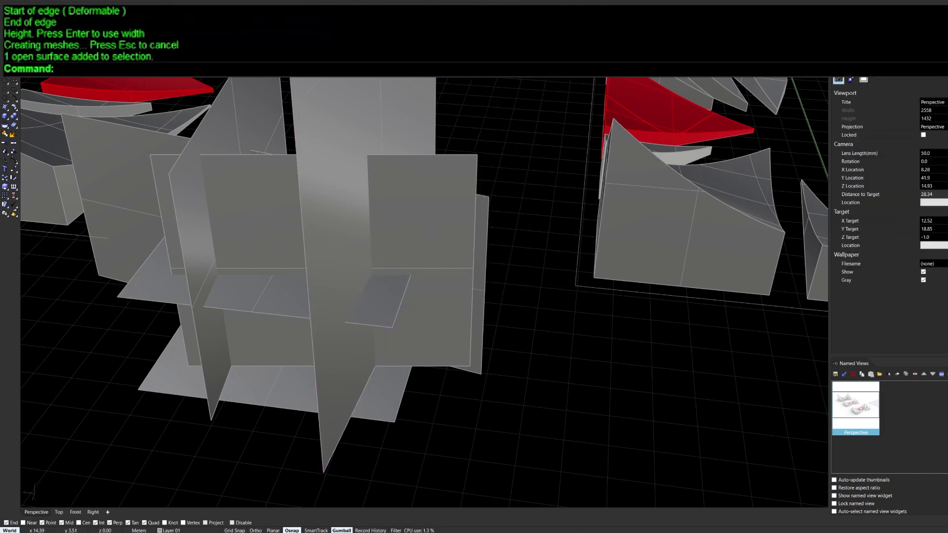
pyautogui.moveTo(448, 441); pyautogui.dragTo(203, 286)
pyautogui.moveTo(227, 325); pyautogui.dragTo(343, 378, button='right')
pyautogui.scroll(-7, 349, 352)
pyautogui.moveTo(471, 335); pyautogui.dragTo(304, 458)
pyautogui.scroll(5, 370, 361)
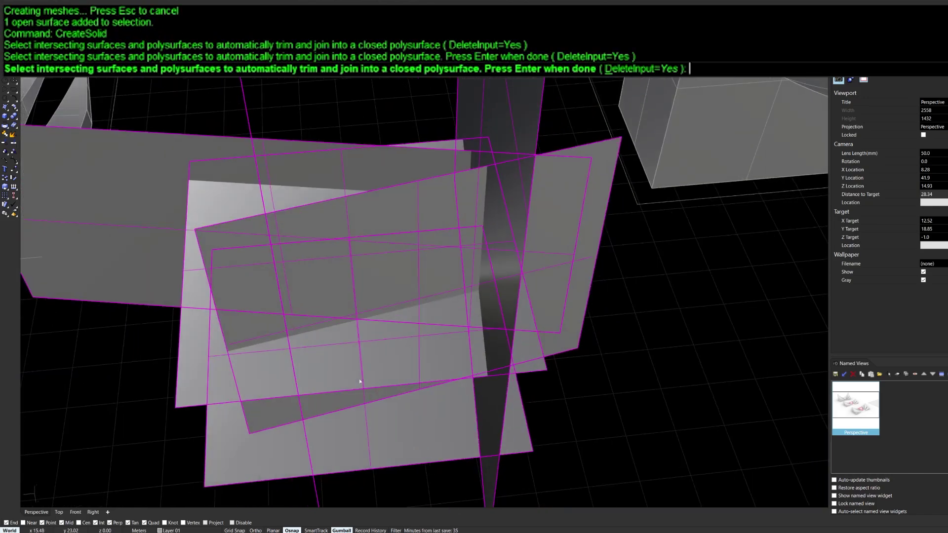
pyautogui.press('Return')
pyautogui.moveTo(362, 341); pyautogui.dragTo(362, 306, button='right')
pyautogui.click(360, 277)
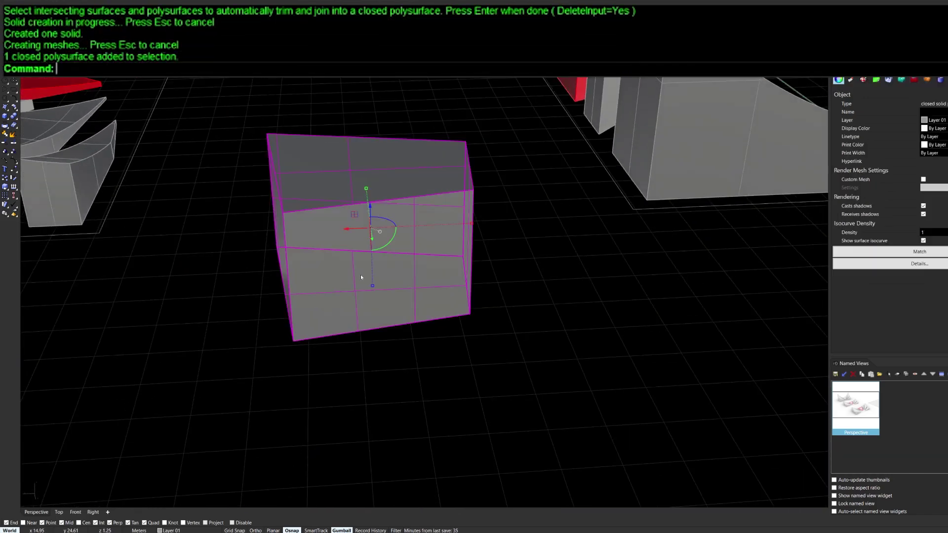
pyautogui.click(588, 254)
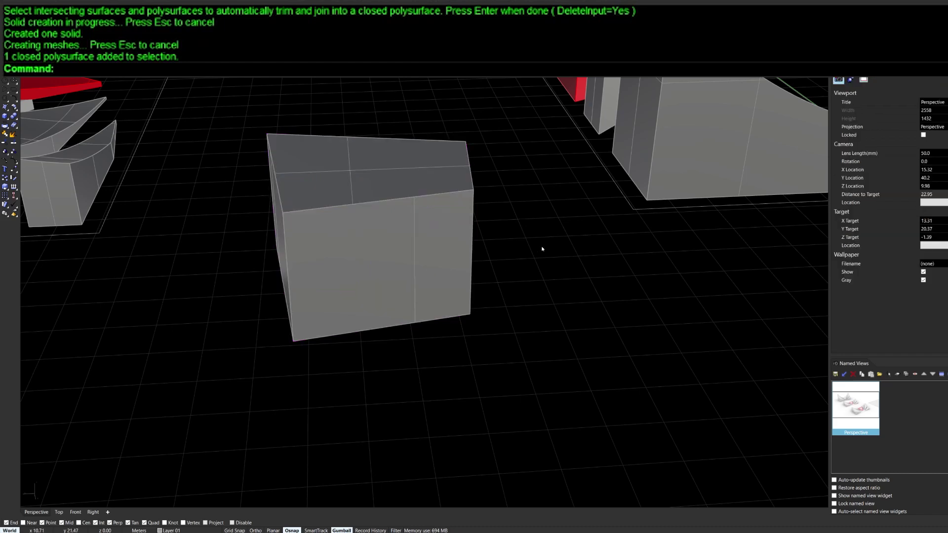
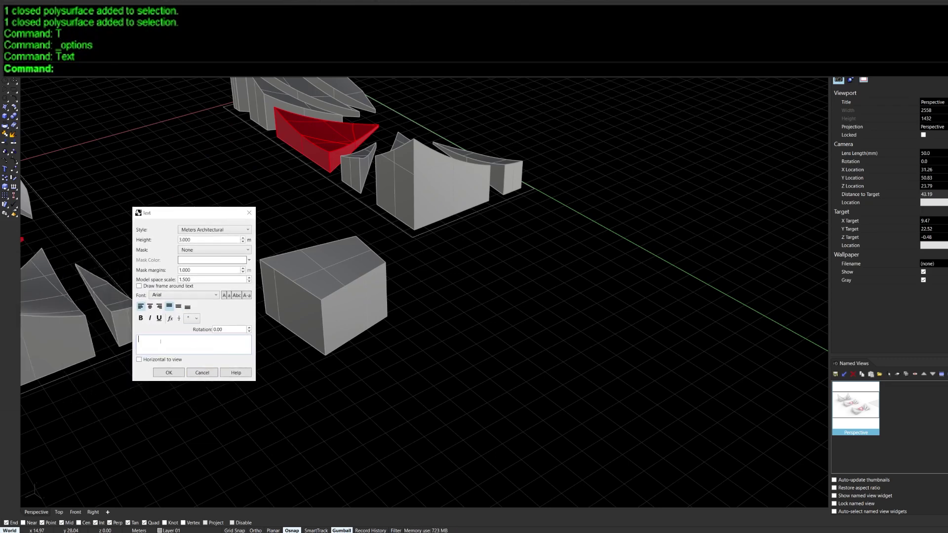
# Step: Enter "I love Rhino" as annotation text, correcting the misspelled last word with the suggested spelling, and accept it
pyautogui.press('BackSpace')
pyautogui.moveTo(179, 338); pyautogui.dragTo(199, 347)
pyautogui.rightClick(161, 339)
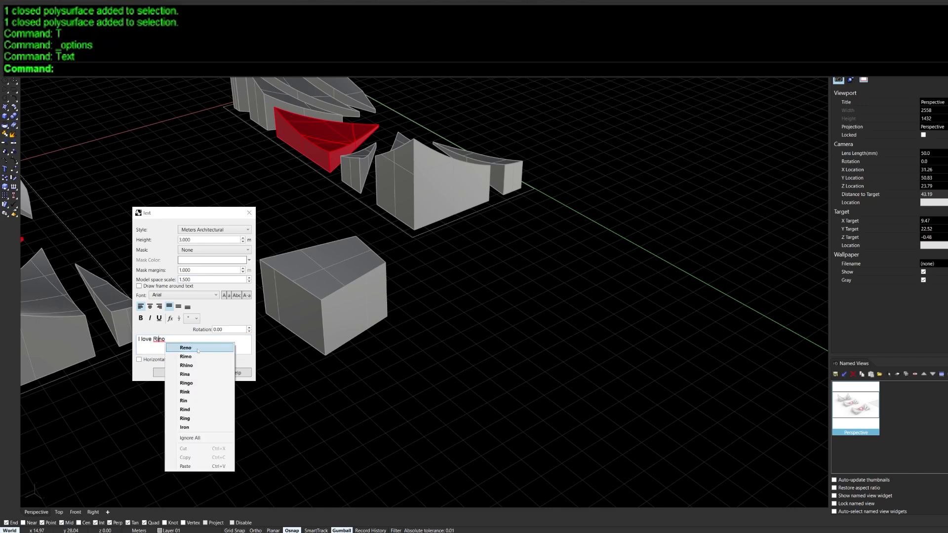
pyautogui.click(186, 366)
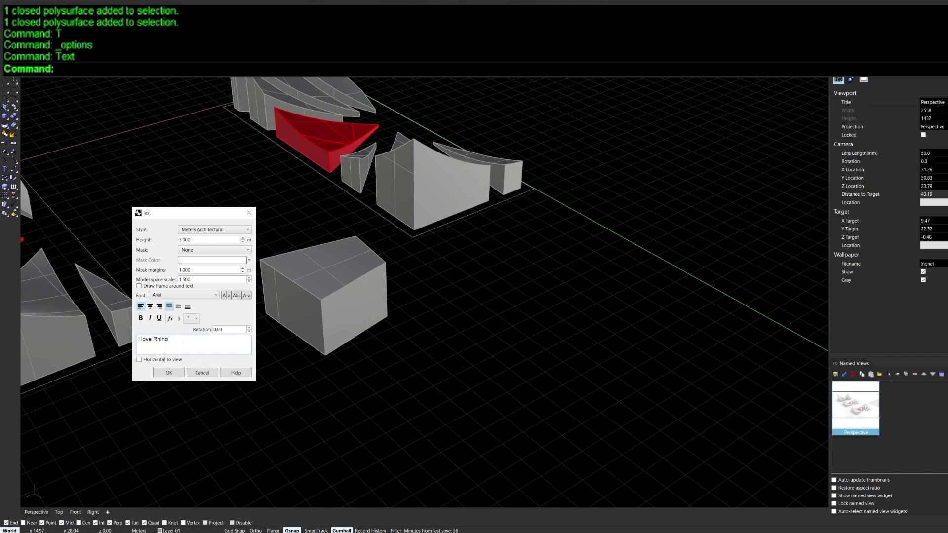
pyautogui.moveTo(186, 340)
pyautogui.mouseDown()
pyautogui.moveTo(139, 339)
pyautogui.moveTo(183, 340)
pyautogui.mouseUp()
pyautogui.click(162, 374)
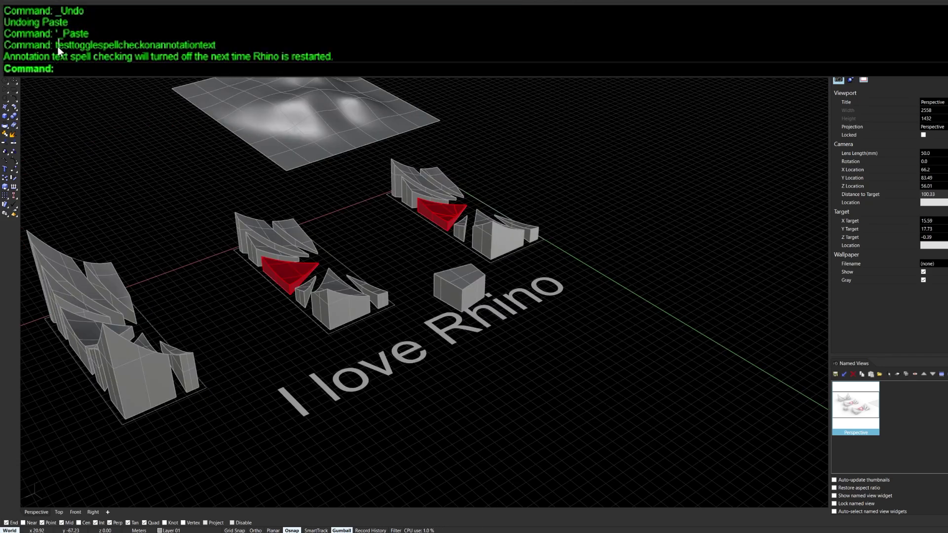
# Step: Review the testtogglespellcheckonannotationtext command and its message in the command history, and point out the annotation text
pyautogui.moveTo(58, 45)
pyautogui.mouseDown()
pyautogui.moveTo(111, 57)
pyautogui.moveTo(160, 45)
pyautogui.moveTo(153, 56)
pyautogui.moveTo(229, 43)
pyautogui.mouseUp()
pyautogui.click(229, 42)
pyautogui.moveTo(149, 56); pyautogui.dragTo(211, 56)
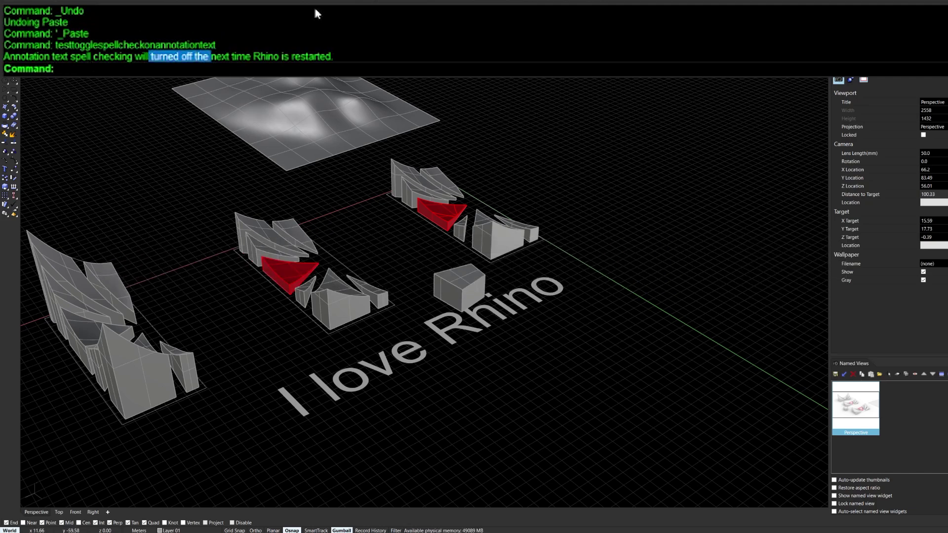
pyautogui.click(316, 38)
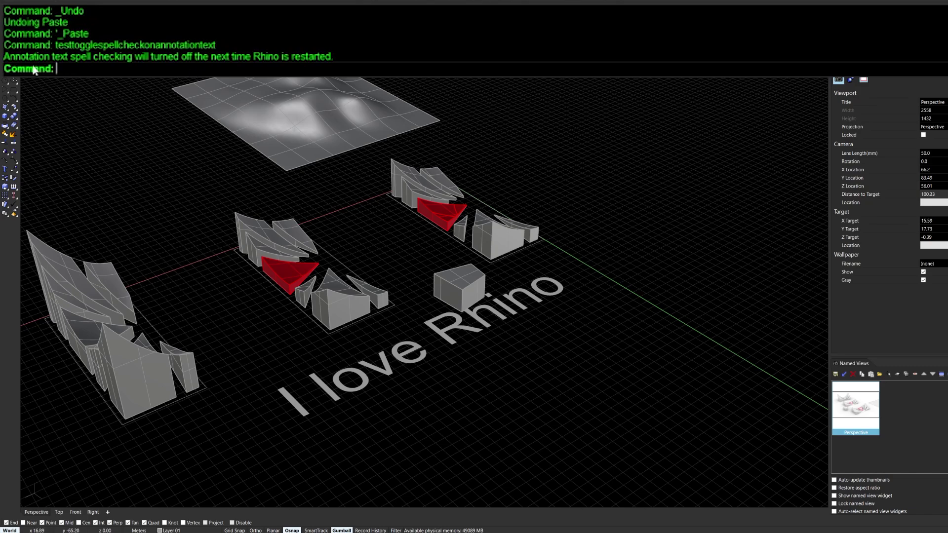
pyautogui.moveTo(28, 56); pyautogui.dragTo(273, 63)
pyautogui.moveTo(40, 56); pyautogui.dragTo(141, 59)
pyautogui.click(290, 55)
pyautogui.moveTo(412, 413); pyautogui.dragTo(343, 368)
pyautogui.click(532, 432)
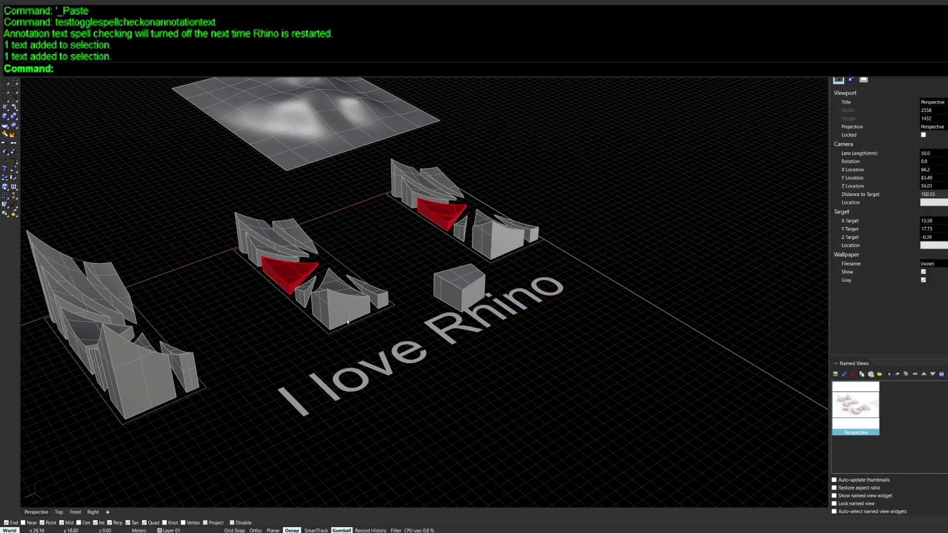
# Step: Select the large wedge block in the middle fan-shaped model and examine it up close from several sides
pyautogui.moveTo(347, 293); pyautogui.dragTo(336, 354, button='right')
pyautogui.scroll(6, 343, 316)
pyautogui.click(344, 319)
pyautogui.write('ZS')
pyautogui.press('Return')
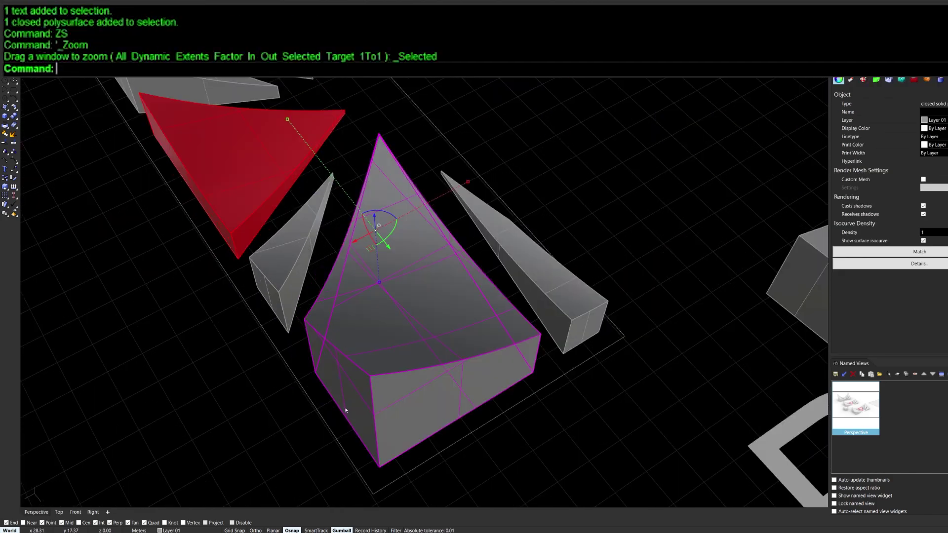
pyautogui.click(337, 342)
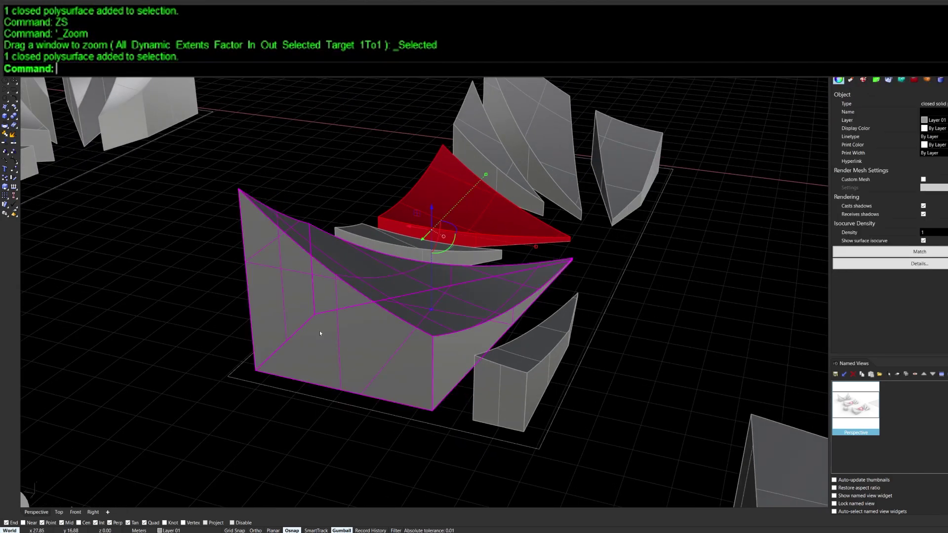
pyautogui.keyDown('shift'); pyautogui.moveTo(329, 402); pyautogui.dragTo(283, 415, button='right'); pyautogui.keyUp('shift')
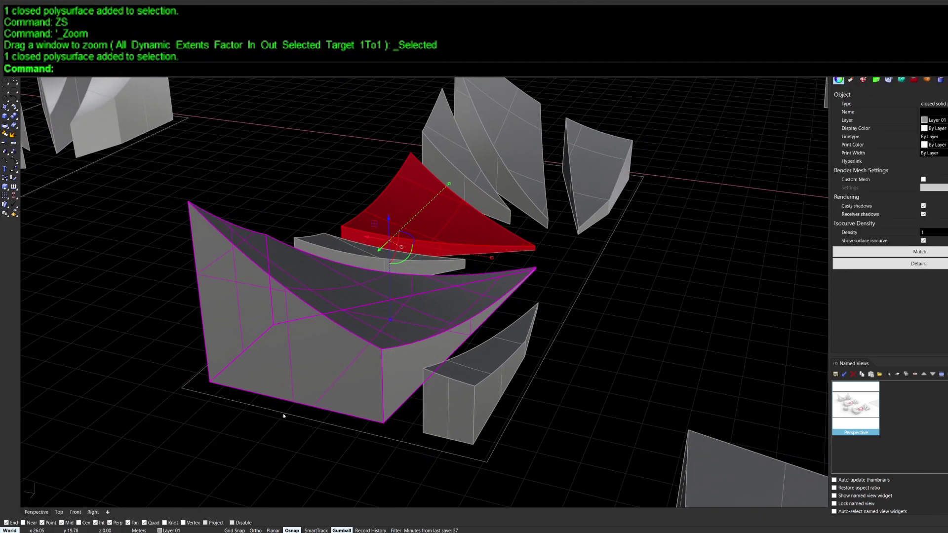
pyautogui.click(283, 415)
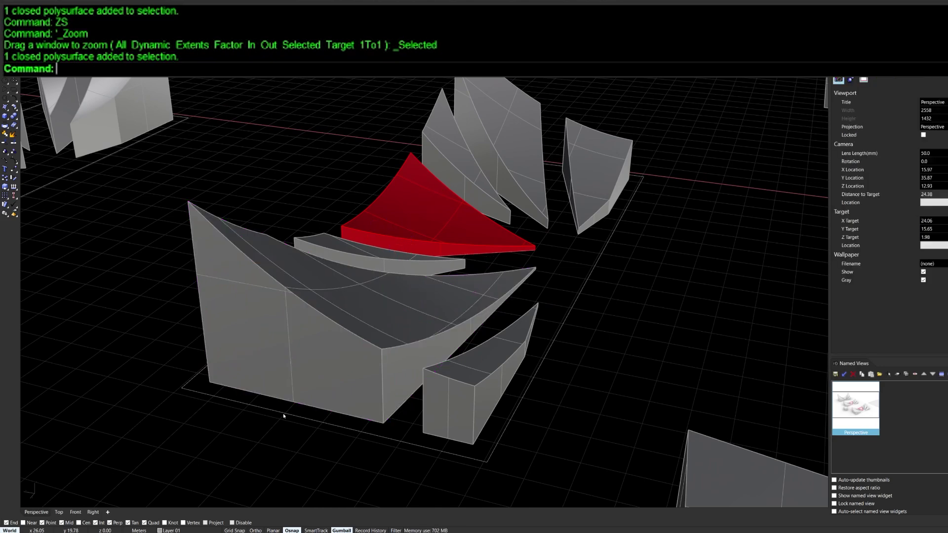
pyautogui.click(290, 397)
pyautogui.moveTo(290, 398); pyautogui.dragTo(460, 398, button='right')
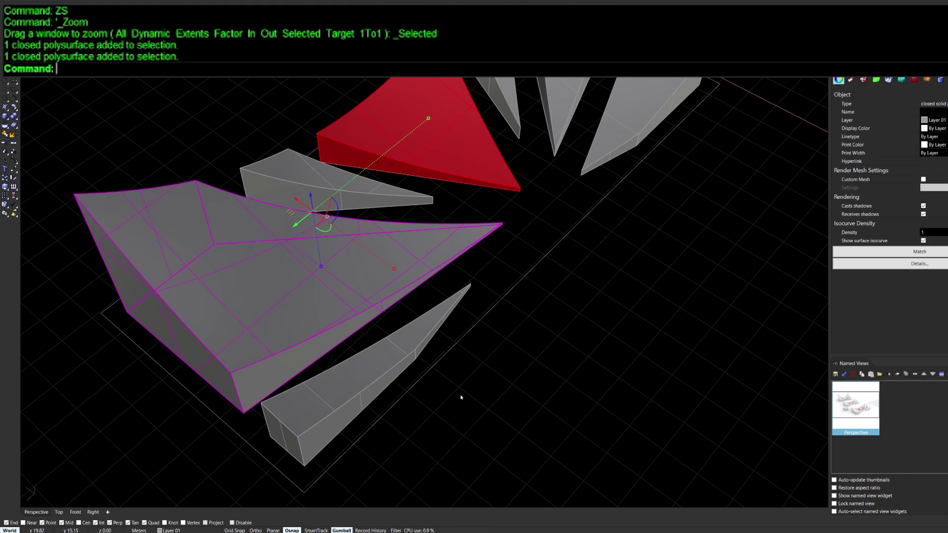
# Step: Generate a cutting plane crosswise through the selected large wedge block with CutPlane
pyautogui.write('CutPlane')
pyautogui.press('Return')
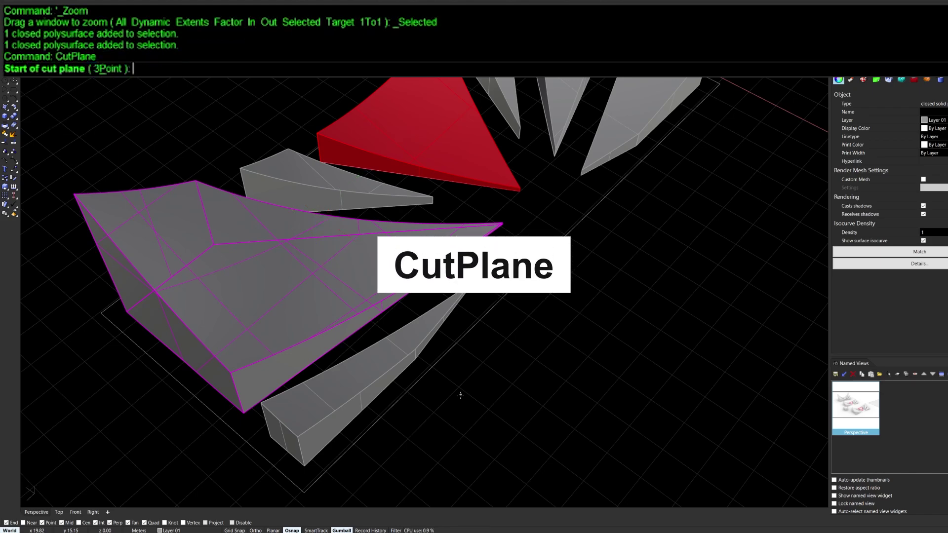
pyautogui.click(341, 452)
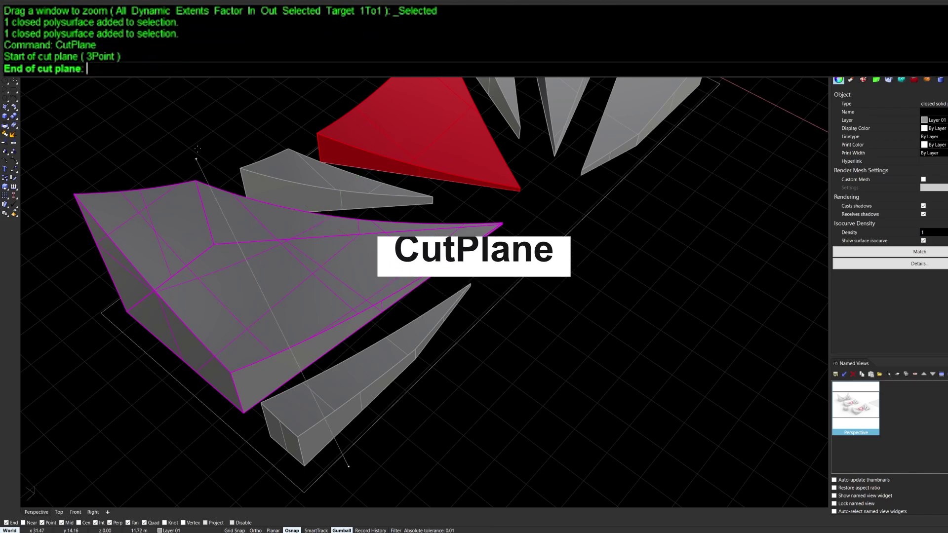
pyautogui.click(202, 120)
pyautogui.moveTo(442, 377); pyautogui.dragTo(357, 217, button='right')
pyautogui.press('Return')
# Step: Trim away the large wedge block's narrow tapered end, using the cutting plane as the cutter
pyautogui.click(264, 240)
pyautogui.moveTo(254, 270); pyautogui.dragTo(607, 367, button='right')
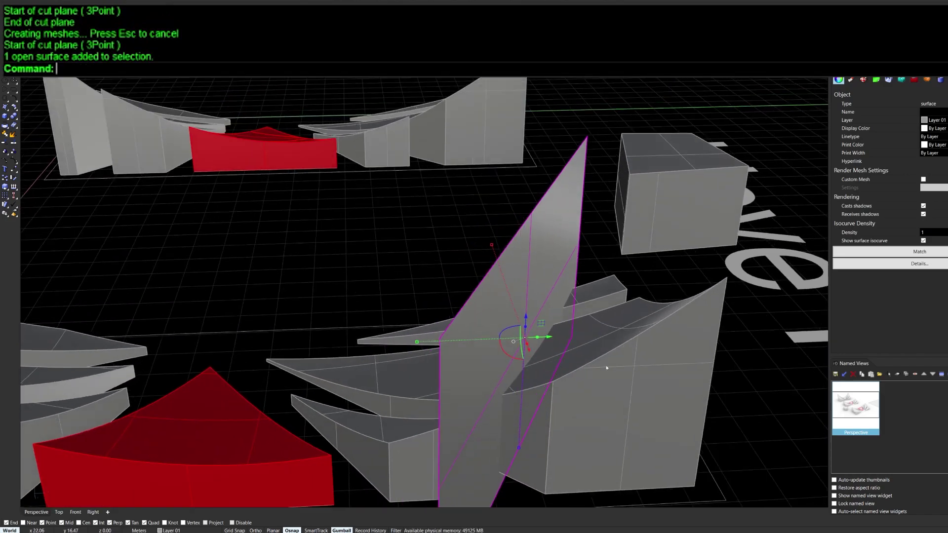
pyautogui.click(673, 391)
pyautogui.click(437, 345)
pyautogui.write('TR')
pyautogui.press('Return')
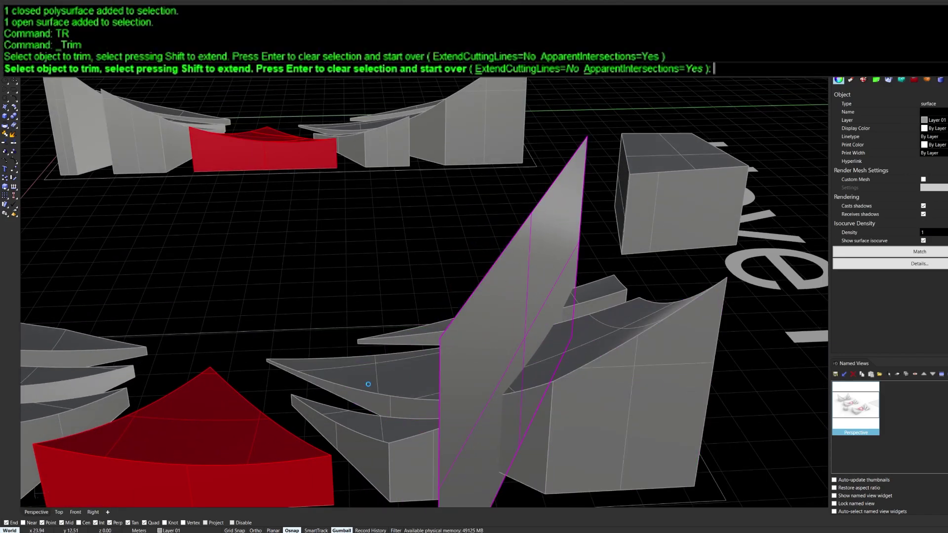
pyautogui.click(368, 384)
pyautogui.press('Return')
pyautogui.moveTo(375, 384); pyautogui.dragTo(594, 415, button='right')
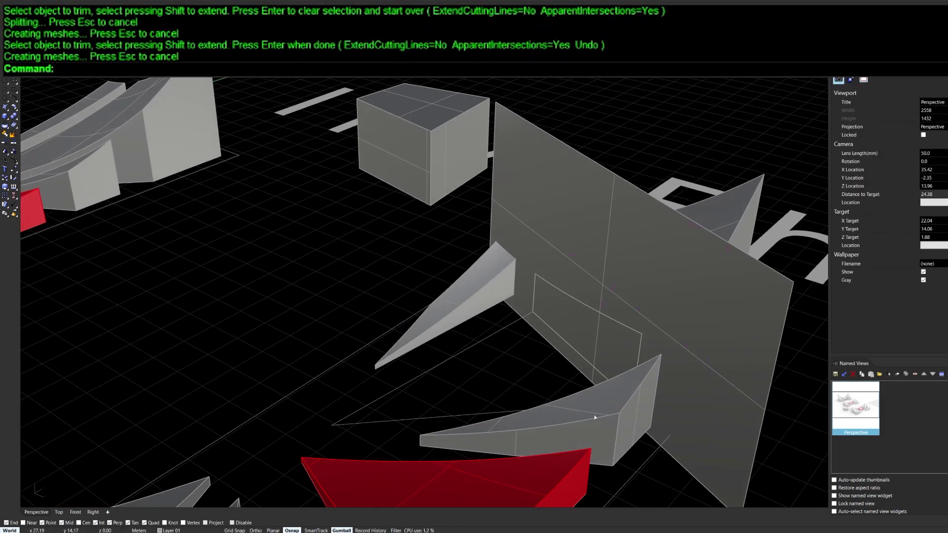
# Step: Undo the trim of the large wedge block and delete the cutting plane
pyautogui.hotkey('ctrl', 'z')
pyautogui.write('D')
pyautogui.press('Return')
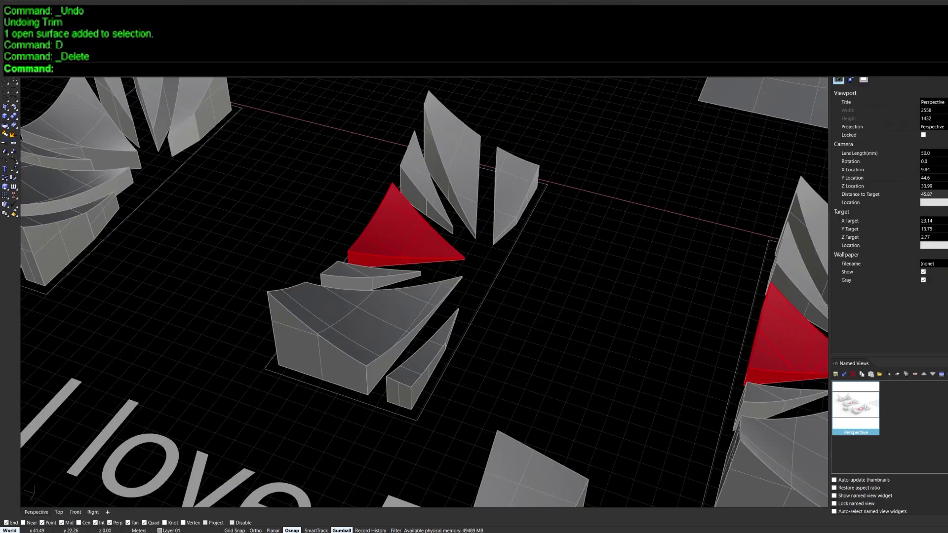
# Step: Draw a flat rectangular plane in the empty area in front of the undulating terrain surface
pyautogui.scroll(-5, 212, 275)
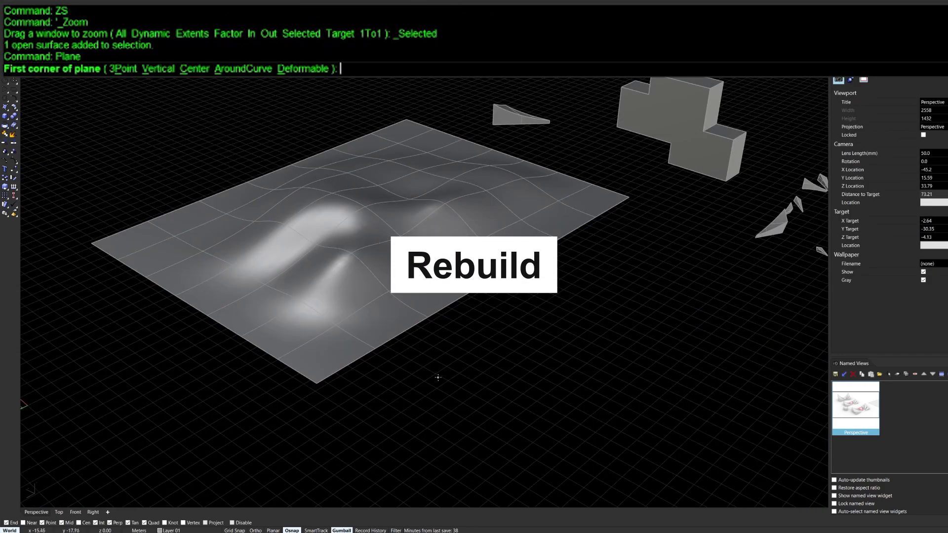
pyautogui.click(382, 429)
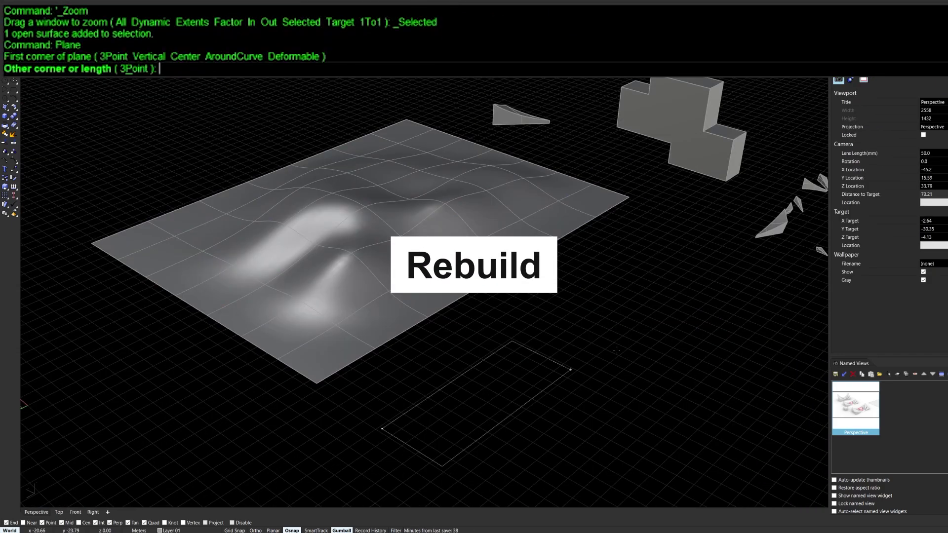
pyautogui.click(771, 392)
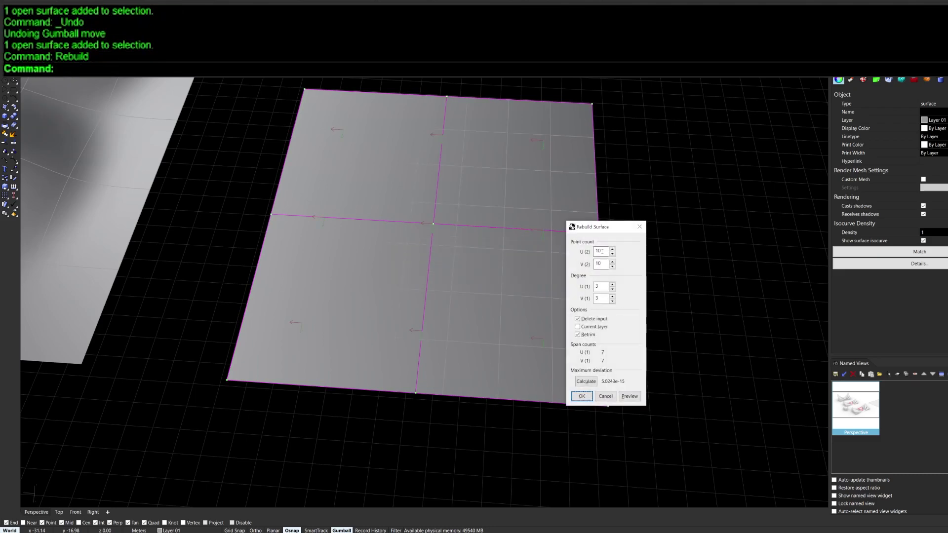
# Step: Rebuild the flat plane with 10 points in both U and V at degree 3, previewing the result before accepting
pyautogui.doubleClick(602, 251)
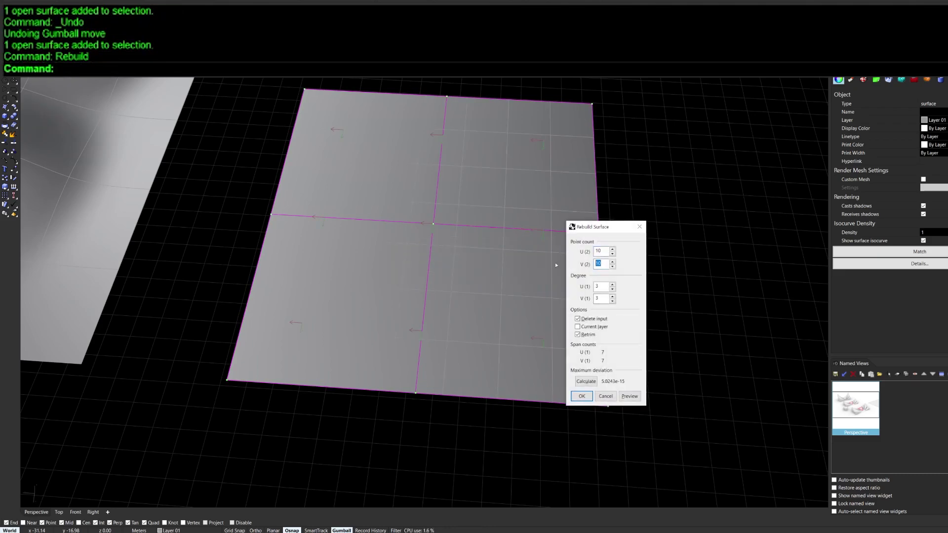
pyautogui.hotkey('shift', 'Tab')
pyautogui.click(608, 263)
pyautogui.click(636, 398)
pyautogui.click(581, 396)
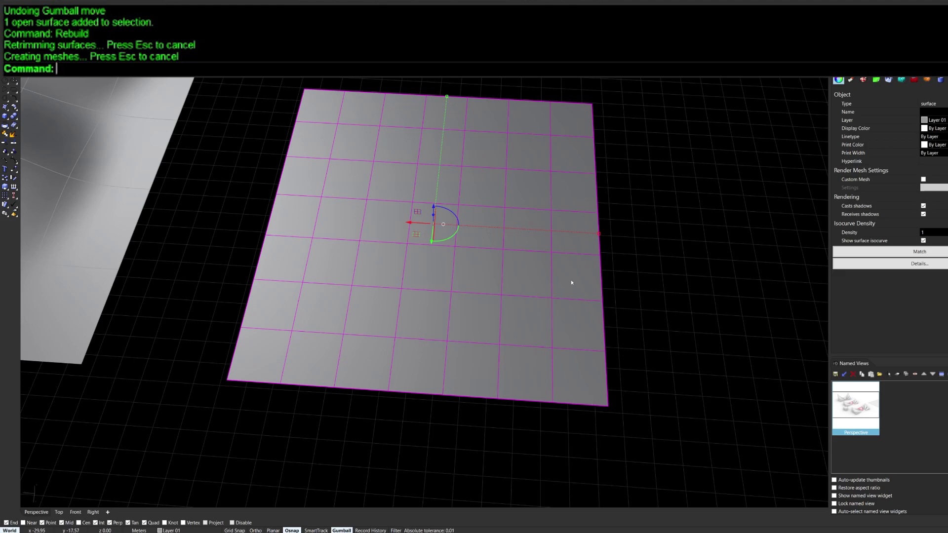
# Step: Turn on the rebuilt plane's control points and raise one full row of ten points across it slightly
pyautogui.write('POn')
pyautogui.press('Return')
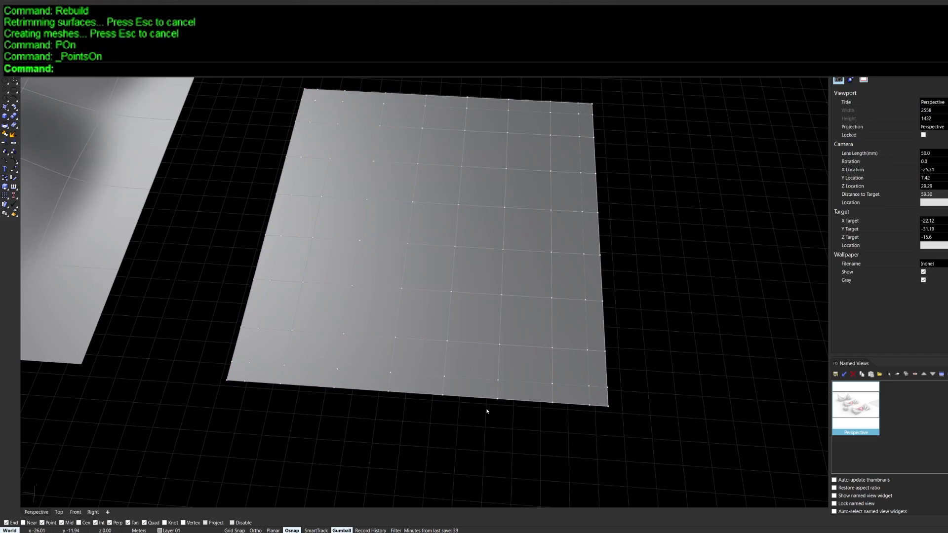
pyautogui.moveTo(487, 410); pyautogui.dragTo(457, 407, button='right')
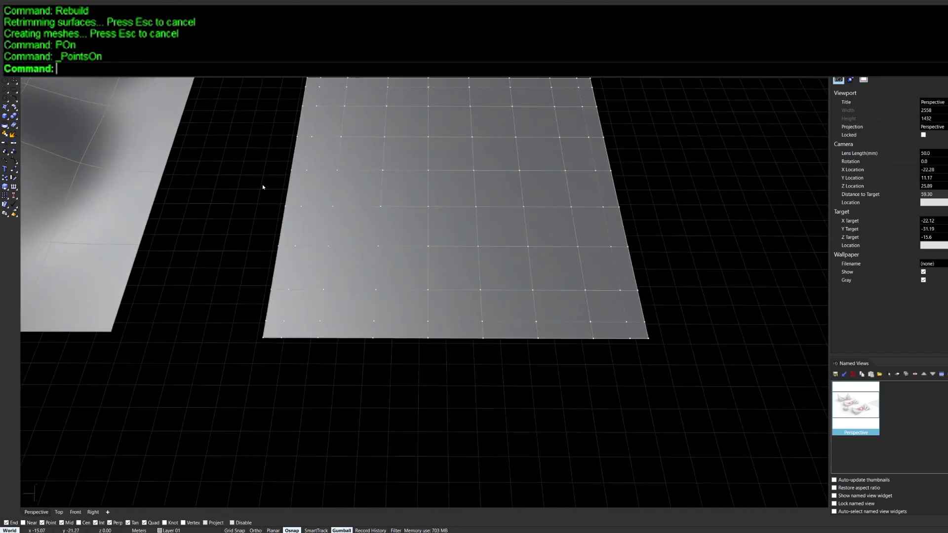
pyautogui.moveTo(262, 187); pyautogui.dragTo(648, 161)
pyautogui.moveTo(424, 232); pyautogui.dragTo(411, 236, button='right')
pyautogui.moveTo(409, 114); pyautogui.dragTo(410, 104)
pyautogui.write('Xd')
pyautogui.press('Return')
# Step: Zoom in on the selected row of control points and examine the bulge along the rebuilt plane
pyautogui.moveTo(430, 261); pyautogui.dragTo(400, 242, button='right')
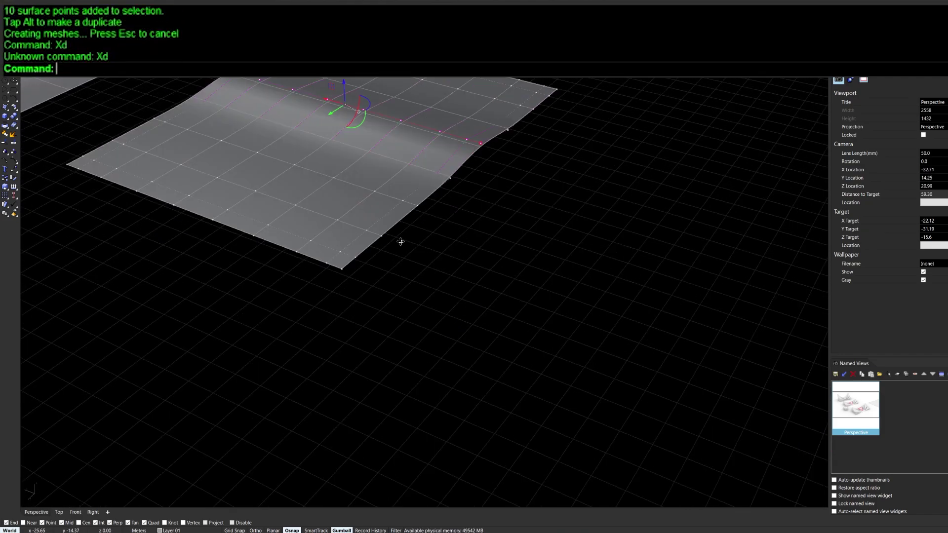
pyautogui.write('ZS')
pyautogui.press('Return')
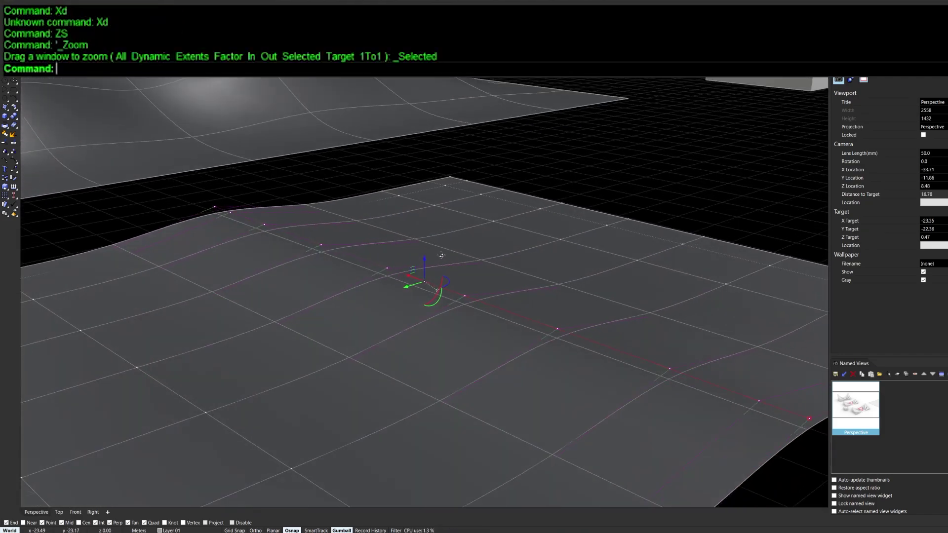
pyautogui.scroll(-5, 442, 256)
pyautogui.write('ZS')
pyautogui.press('Return')
pyautogui.scroll(3, 549, 462)
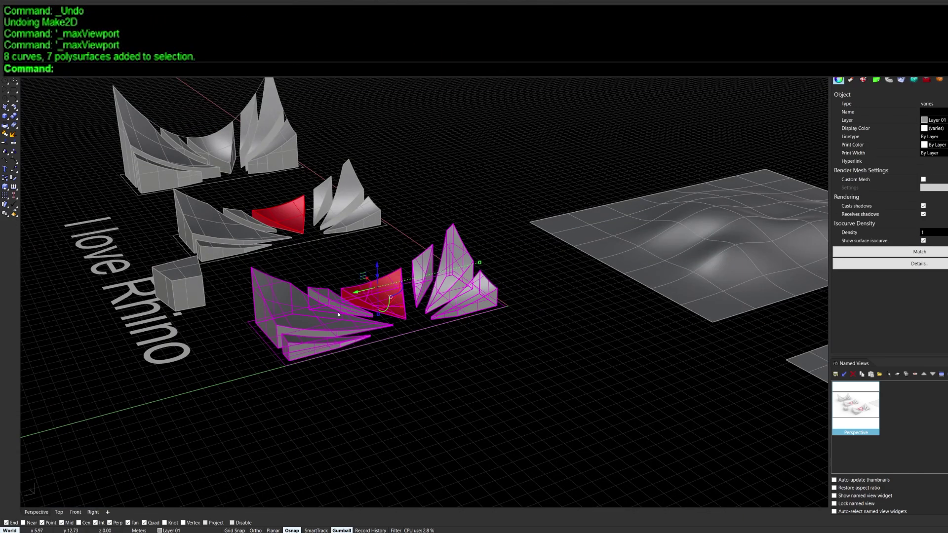
# Step: Generate a Make2D line drawing of the selected fan-shaped model from the Perspective view, maintaining source layers and including the viewport rectangle
pyautogui.write('Make2D')
pyautogui.press('Return')
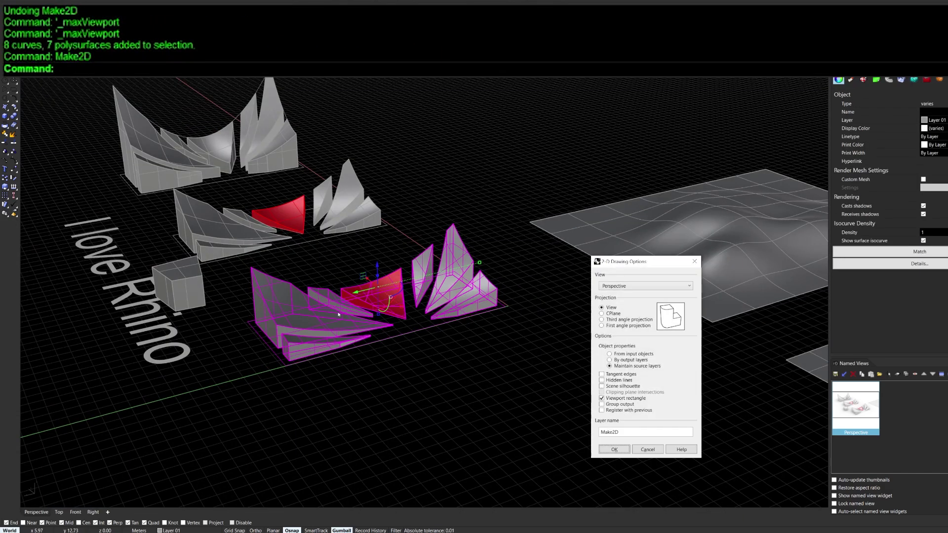
pyautogui.click(621, 451)
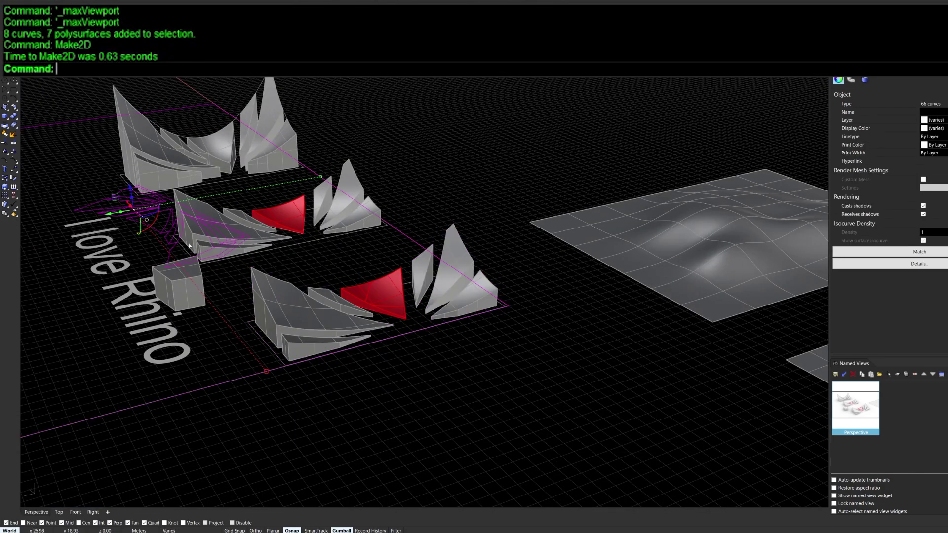
# Step: Move the 2D drawing in the Top view along X to empty space clear of the models and frame it
pyautogui.hotkey('ctrl', 'm')
pyautogui.moveTo(190, 155); pyautogui.dragTo(227, 186, button='right')
pyautogui.hotkey('ctrl', 'm')
pyautogui.moveTo(417, 292); pyautogui.dragTo(256, 271, button='right')
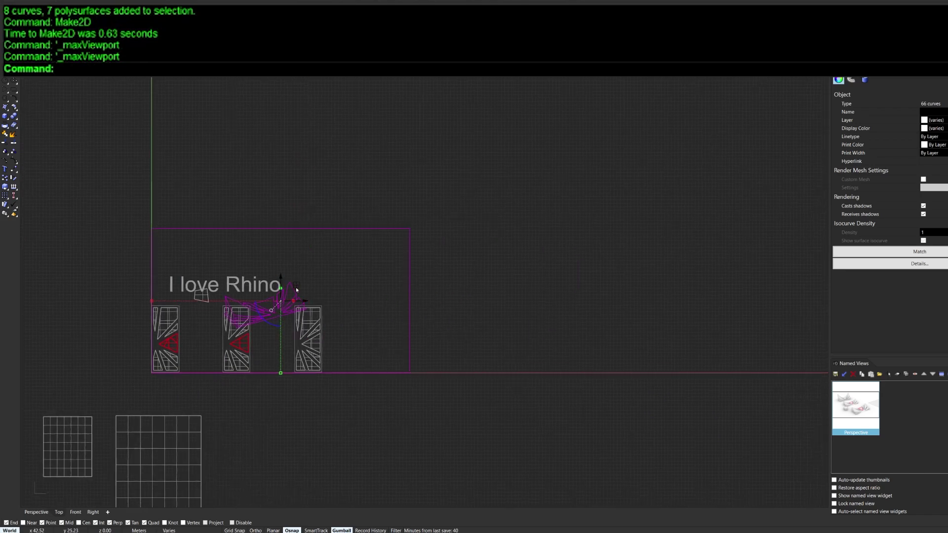
pyautogui.moveTo(296, 287); pyautogui.dragTo(553, 282)
pyautogui.write('ZS')
pyautogui.press('Return')
pyautogui.press('Escape')
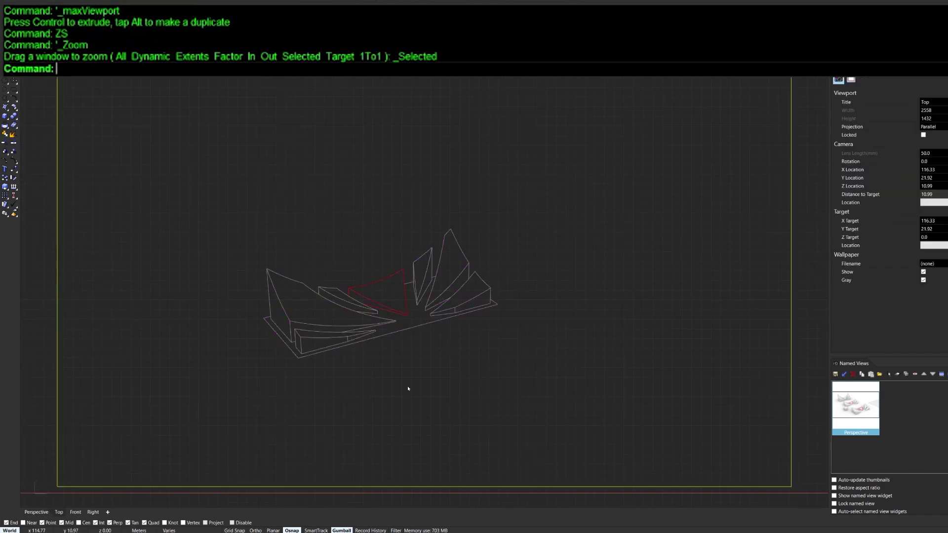
pyautogui.moveTo(417, 313); pyautogui.dragTo(431, 356, button='right')
# Step: Select the 2D drawing's block linework, leaving out the base outline and the two short connecting segments between blocks
pyautogui.click(267, 240)
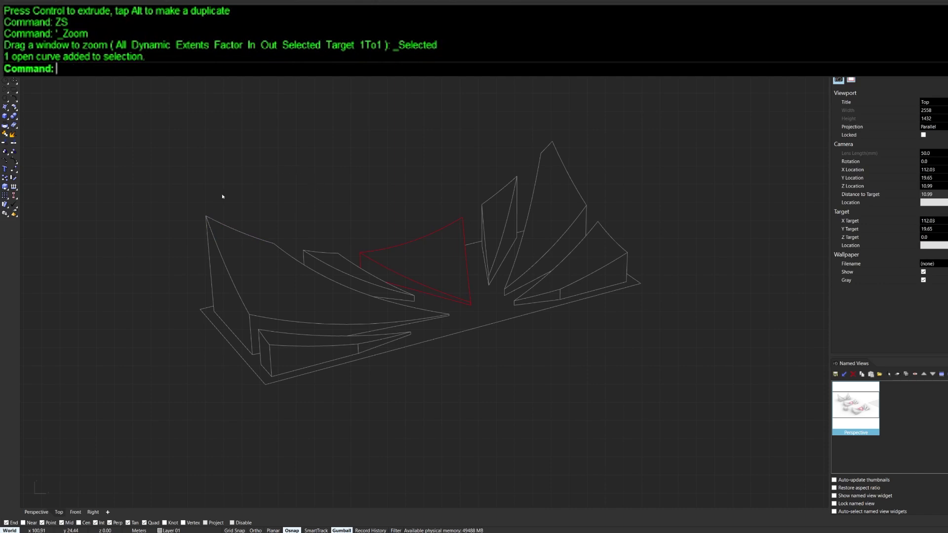
pyautogui.moveTo(150, 147); pyautogui.dragTo(686, 426)
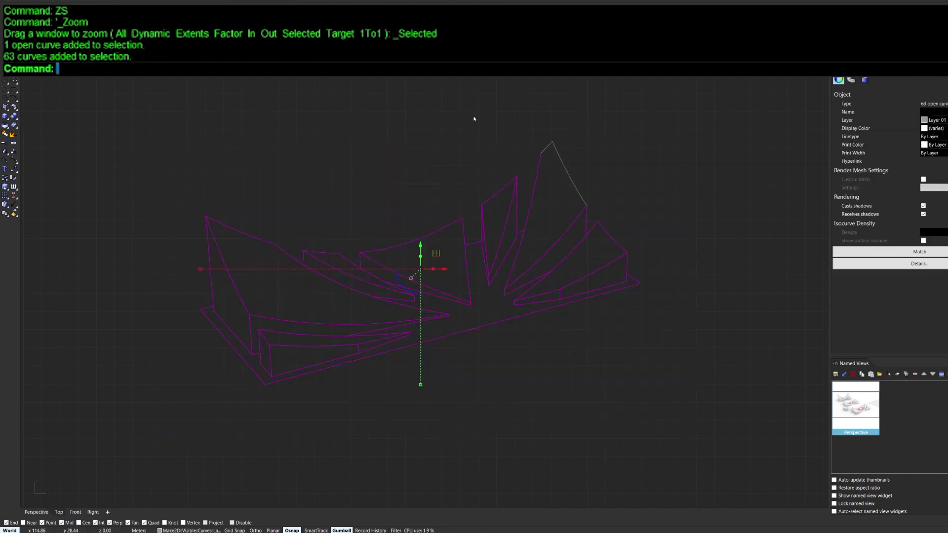
pyautogui.moveTo(474, 119); pyautogui.dragTo(590, 210)
pyautogui.keyDown('ctrl'); pyautogui.click(237, 352); pyautogui.keyUp('ctrl')
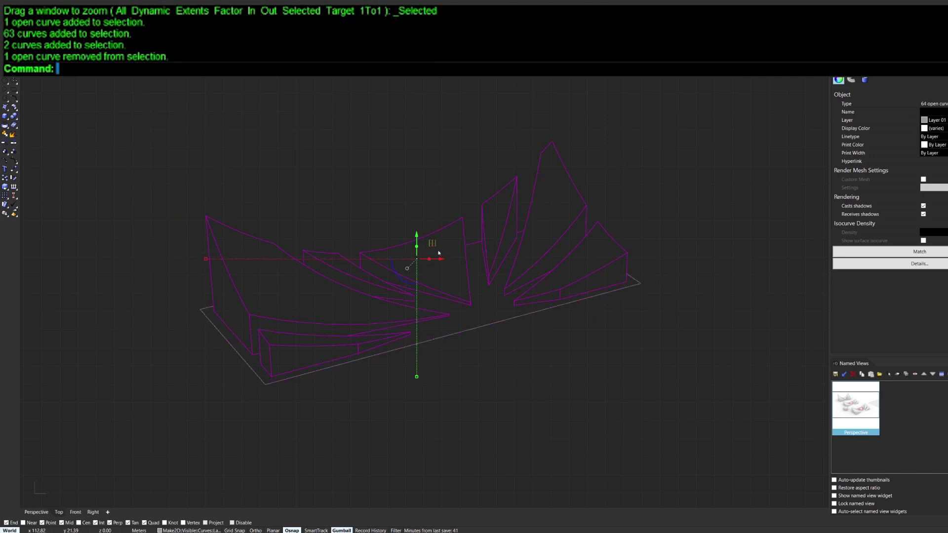
pyautogui.keyDown('ctrl'); pyautogui.click(475, 243); pyautogui.keyUp('ctrl')
pyautogui.keyDown('ctrl'); pyautogui.click(519, 231); pyautogui.keyUp('ctrl')
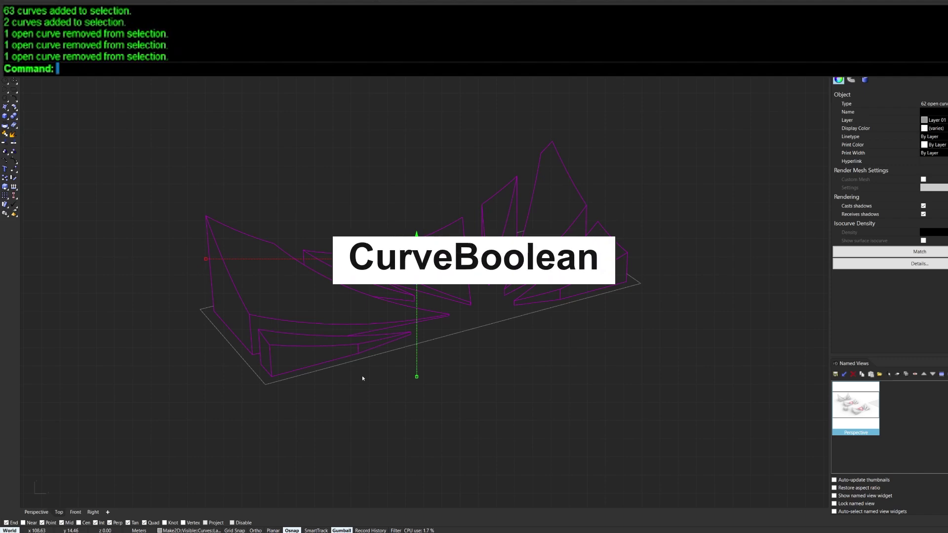
# Step: Create combined outline curves from all enclosed regions of the selected linework with CurveBoolean, keeping the input curves
pyautogui.write('CurveBoolean')
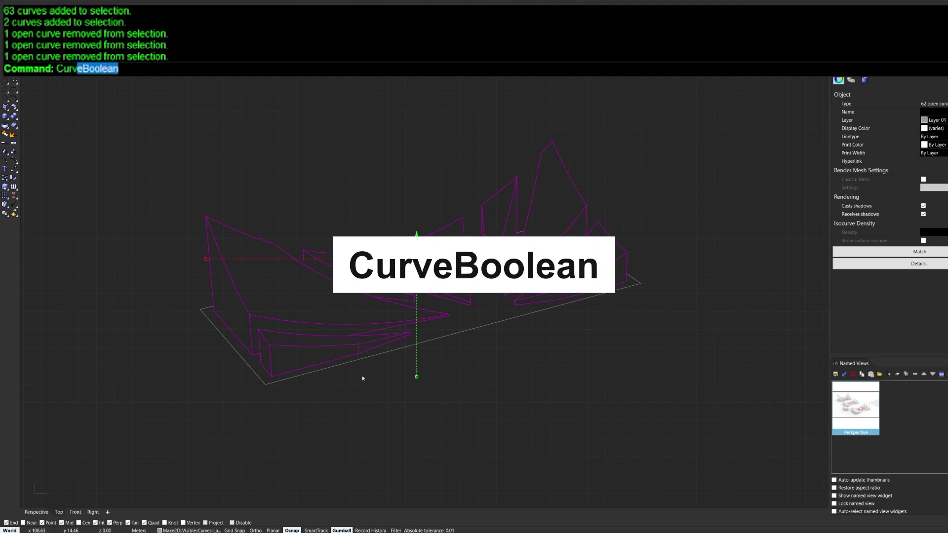
pyautogui.press('Return')
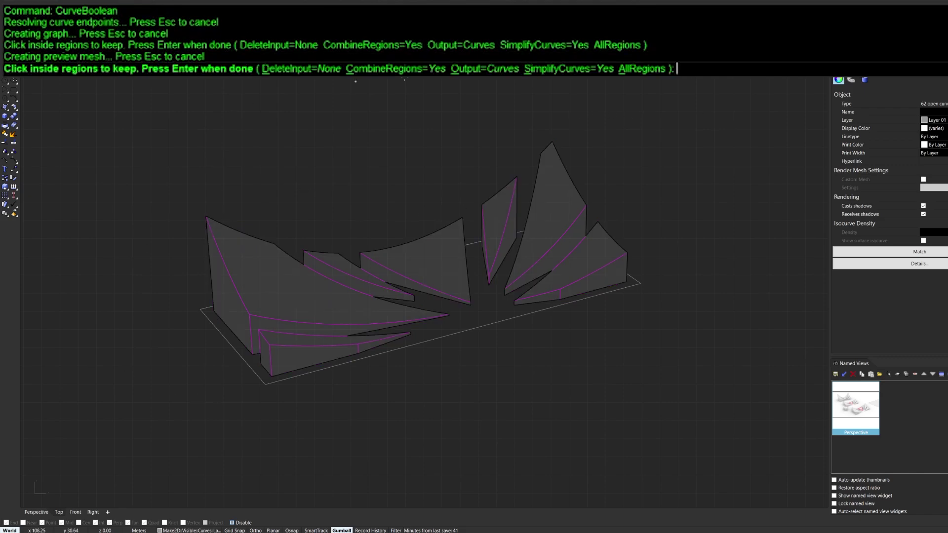
pyautogui.press('Return')
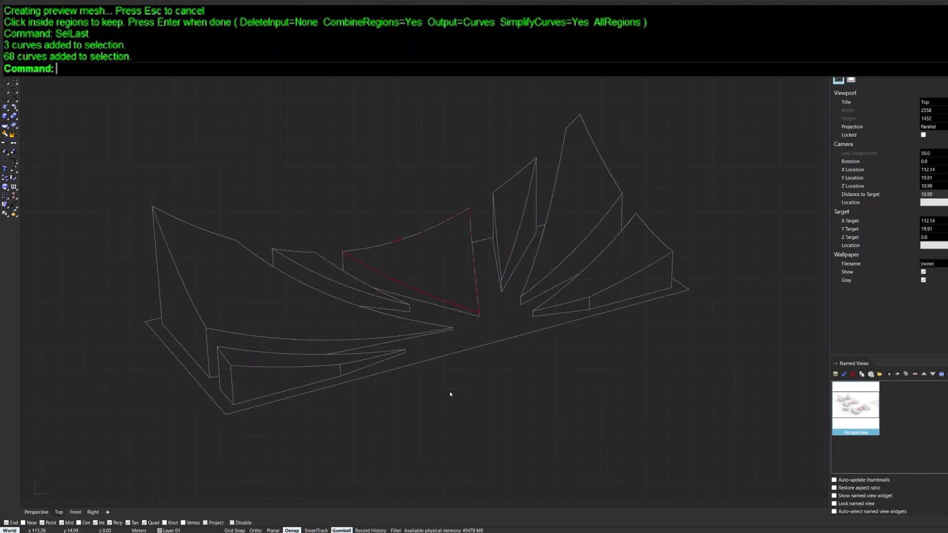
# Step: Draw a straight diagonal polyline across the pointed upper tip of the large wedge in the 2D drawing
pyautogui.scroll(6, 152, 316)
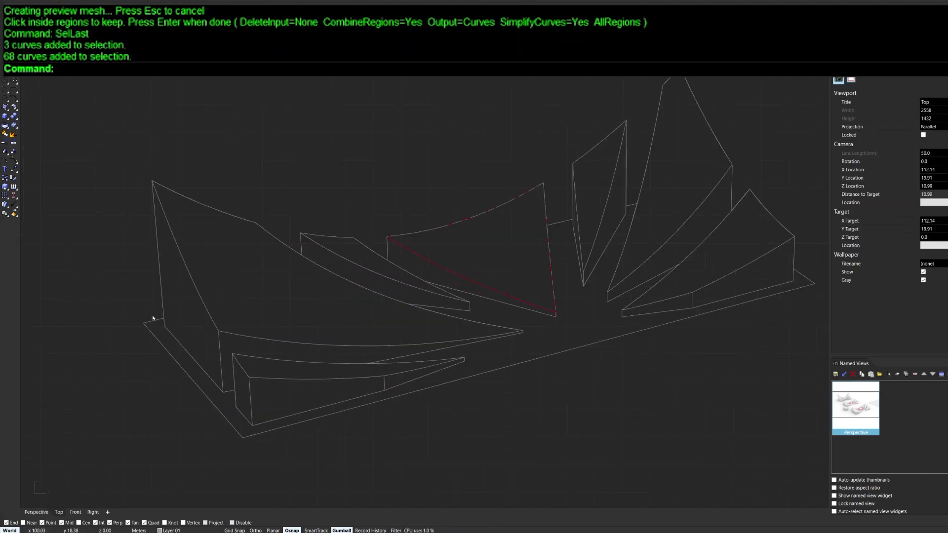
pyautogui.write('P')
pyautogui.press('Return')
pyautogui.click(105, 288)
pyautogui.click(370, 98)
pyautogui.press('Return')
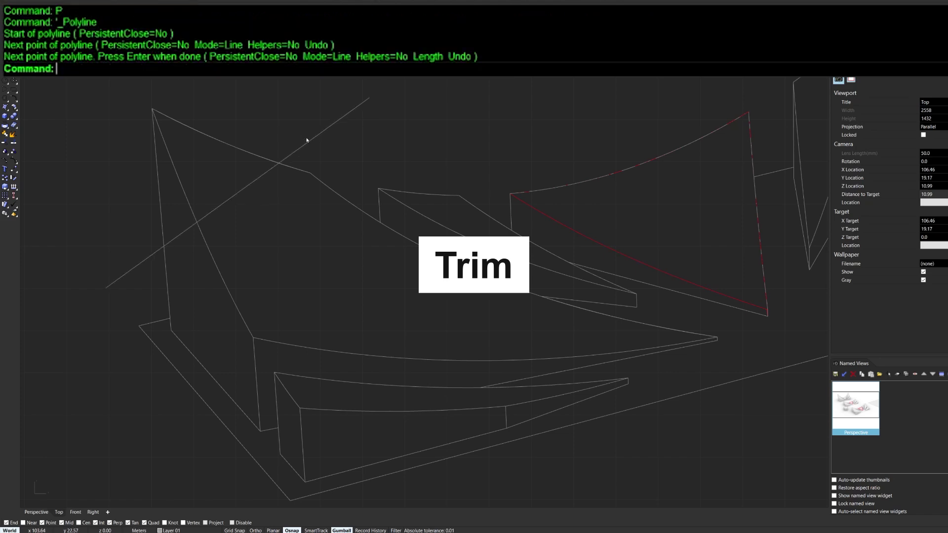
# Step: Trim off the large wedge's pointed tip, using the diagonal line as the cutting object
pyautogui.click(305, 143)
pyautogui.write('Tr')
pyautogui.press('Return')
pyautogui.moveTo(176, 122); pyautogui.dragTo(82, 159)
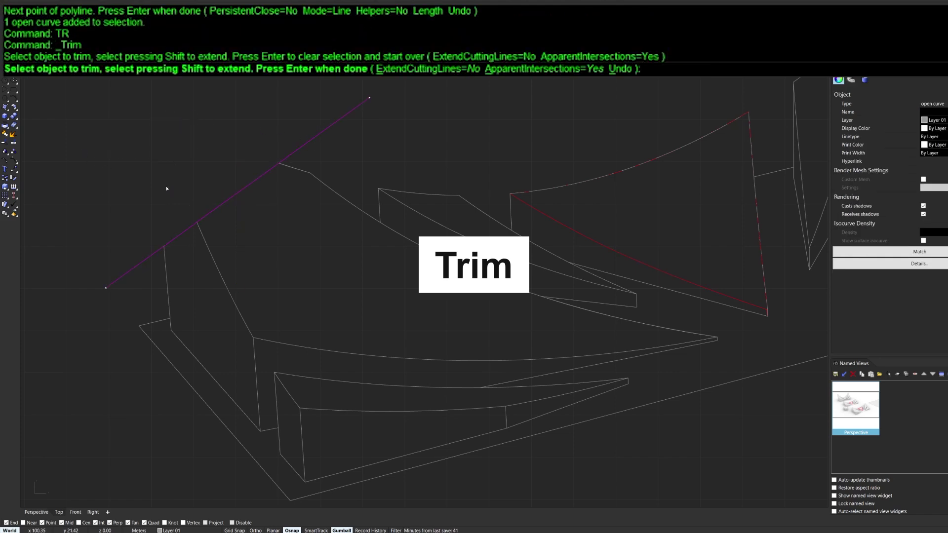
pyautogui.press('Return')
pyautogui.moveTo(368, 111); pyautogui.dragTo(294, 147)
pyautogui.write('TR')
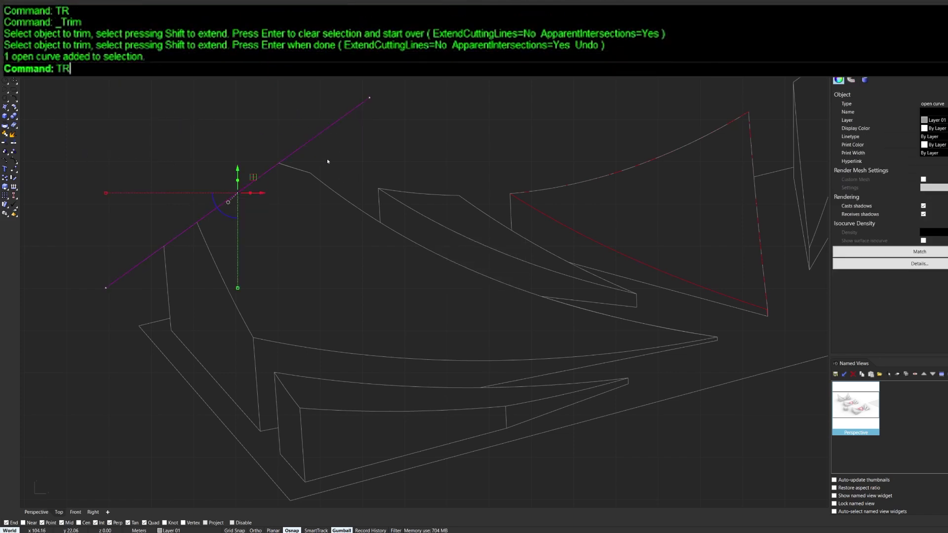
pyautogui.press('Return')
pyautogui.press('Escape')
# Step: Trim both overhanging ends of the diagonal line back to the large wedge's outline
pyautogui.moveTo(305, 218); pyautogui.dragTo(250, 149)
pyautogui.write('TR')
pyautogui.press('Return')
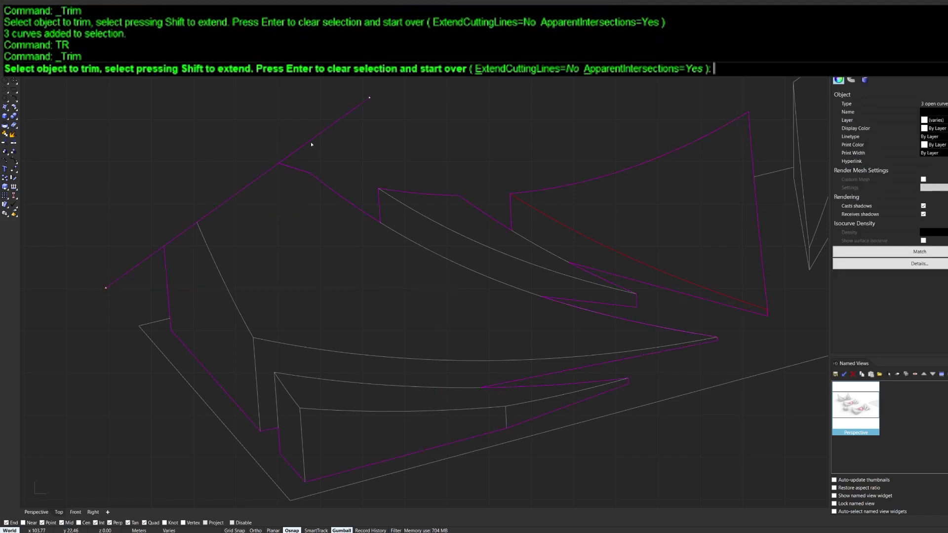
pyautogui.click(311, 142)
pyautogui.click(130, 271)
pyautogui.press('Return')
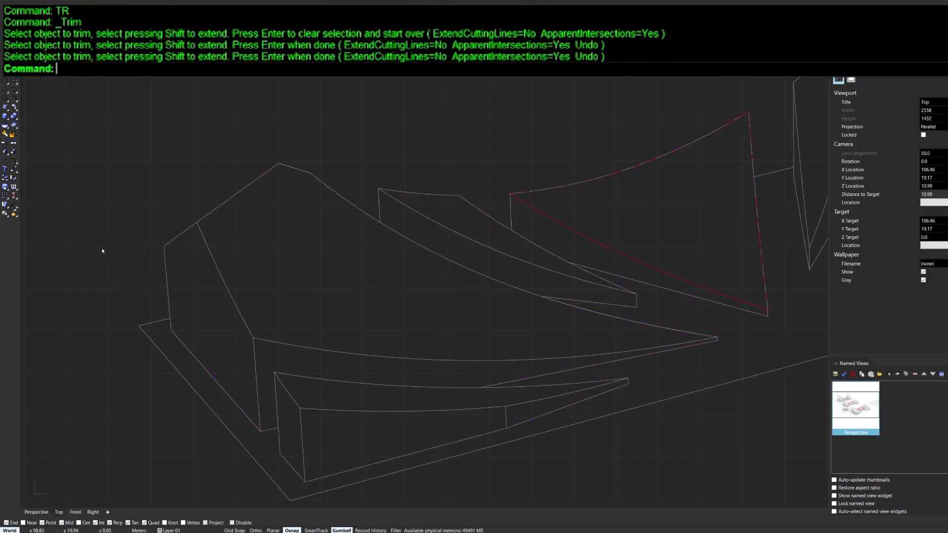
# Step: Fillet the corner between the diagonal line and the wedge's inner edge, with a radius of about 0.32 picked along the diagonal
pyautogui.scroll(6, 296, 145)
pyautogui.moveTo(278, 160); pyautogui.dragTo(174, 199)
pyautogui.click(226, 245)
pyautogui.scroll(-6, 226, 244)
pyautogui.scroll(10, 78, 345)
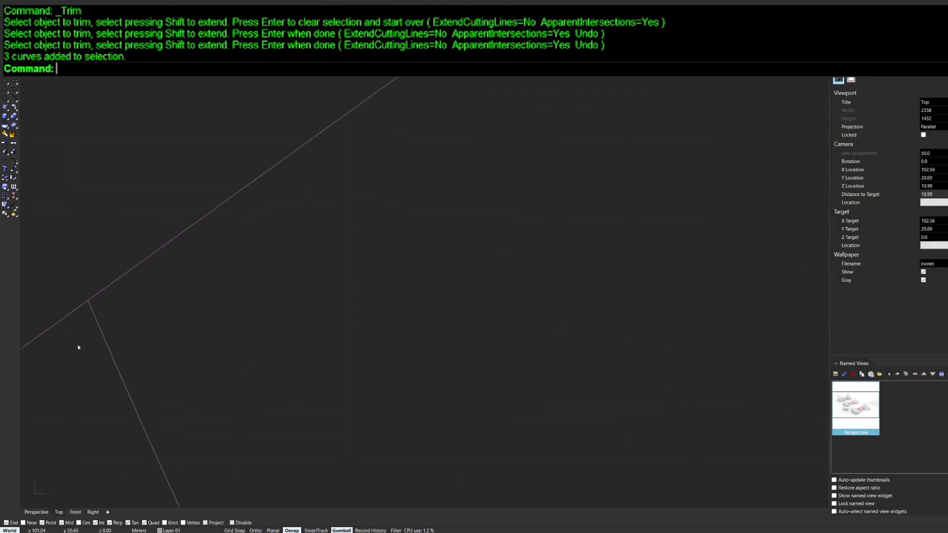
pyautogui.moveTo(182, 301); pyautogui.dragTo(339, 260, button='right')
pyautogui.write('F')
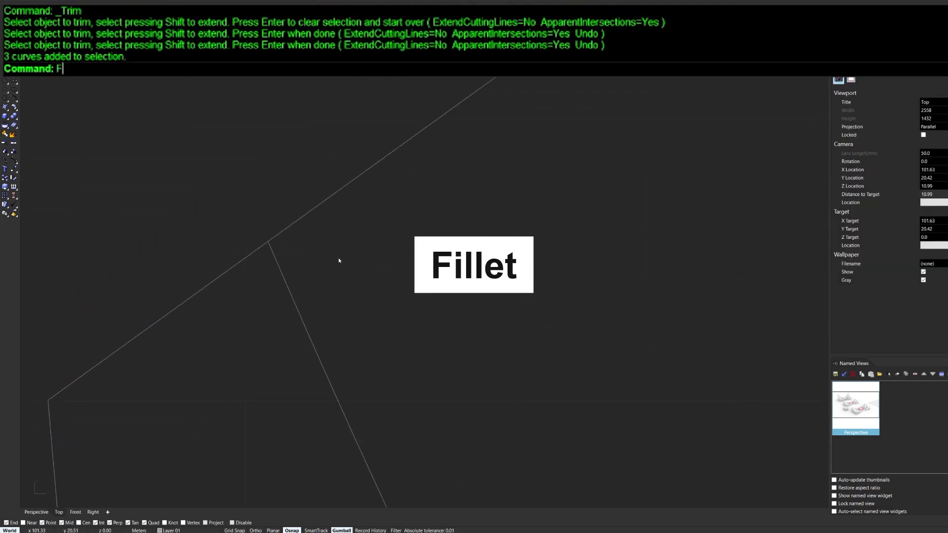
pyautogui.write('illet')
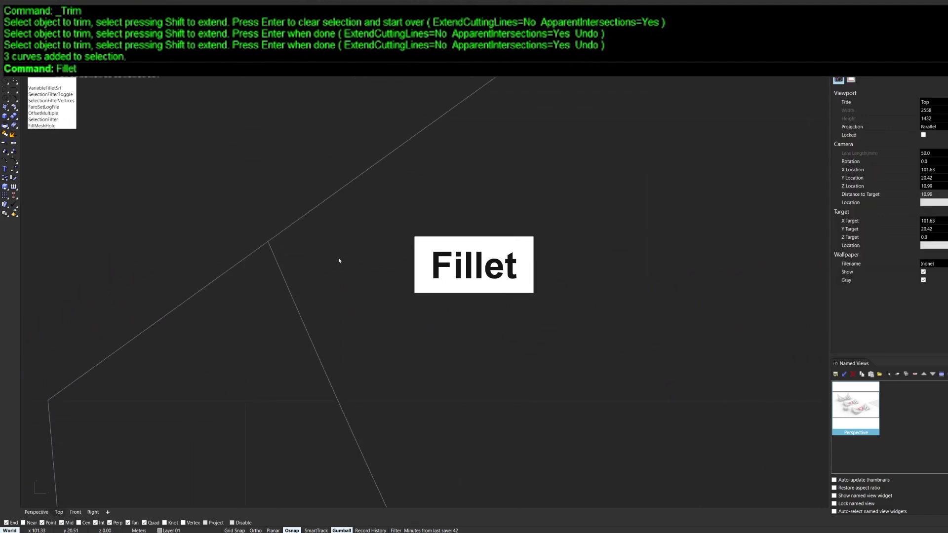
pyautogui.press('Return')
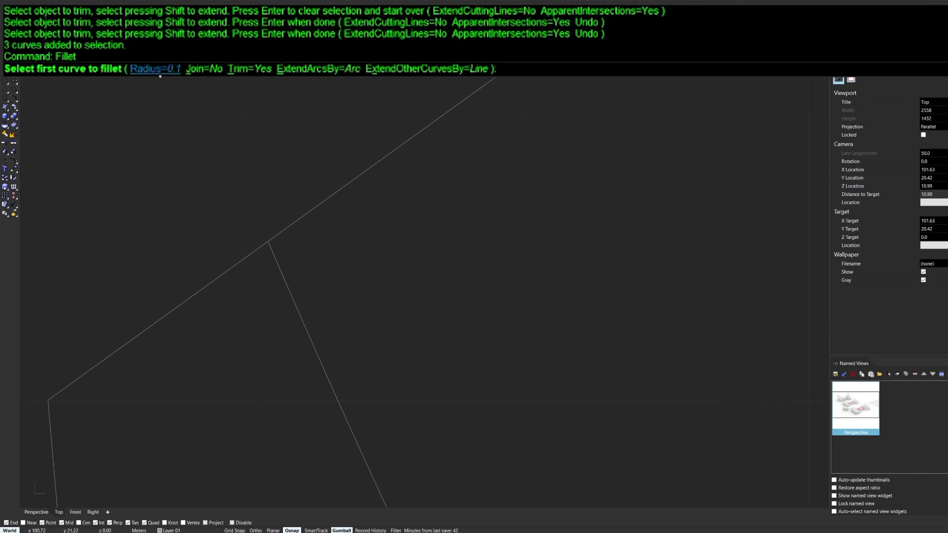
pyautogui.click(148, 68)
pyautogui.click(269, 243)
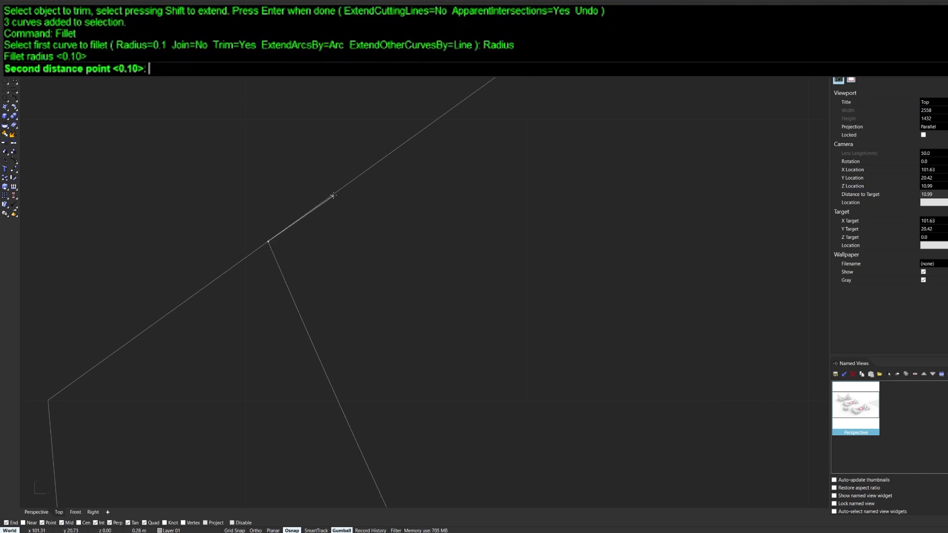
pyautogui.click(340, 190)
pyautogui.click(285, 272)
pyautogui.click(294, 226)
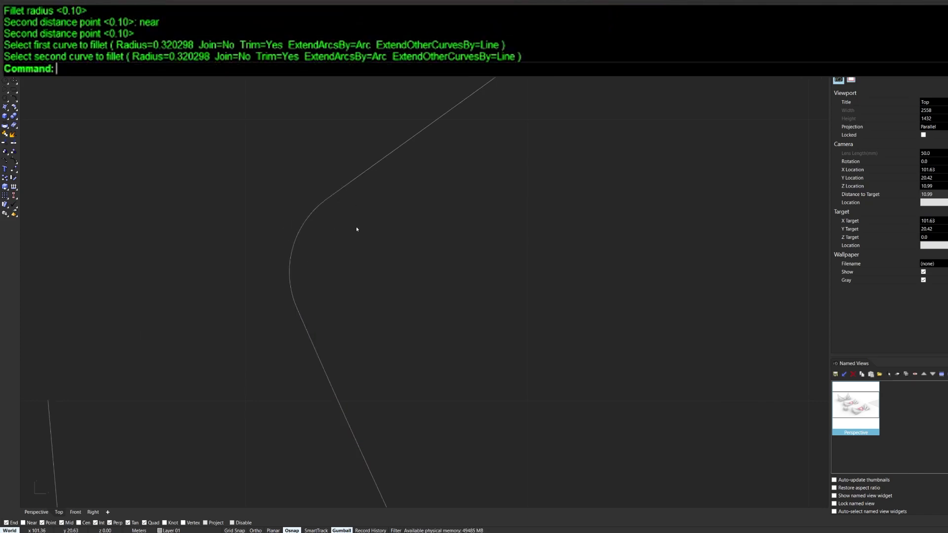
# Step: Delete the leftover curve beside the large wedge's filleted corner
pyautogui.moveTo(355, 226); pyautogui.dragTo(270, 269, button='right')
pyautogui.scroll(6, 252, 253)
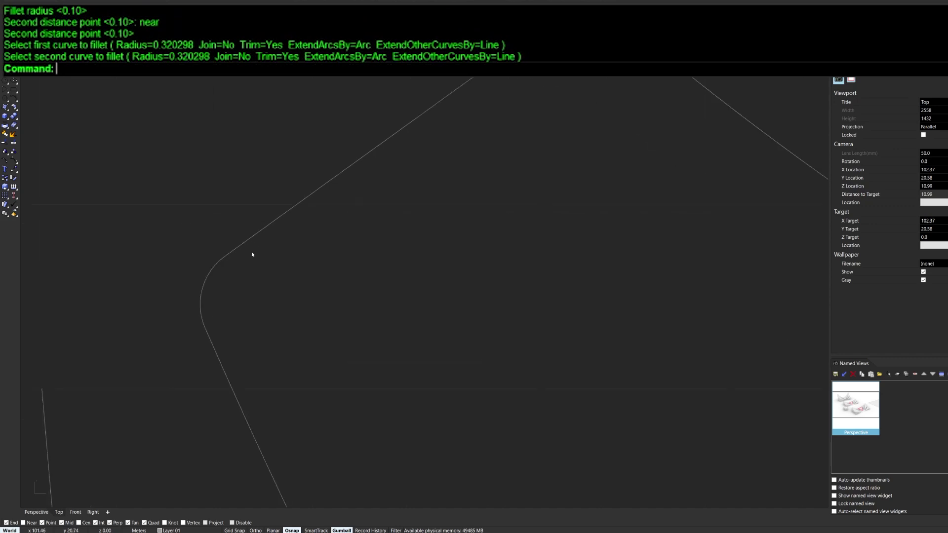
pyautogui.moveTo(153, 211); pyautogui.dragTo(336, 377)
pyautogui.scroll(-6, 311, 346)
pyautogui.write('D')
pyautogui.press('Return')
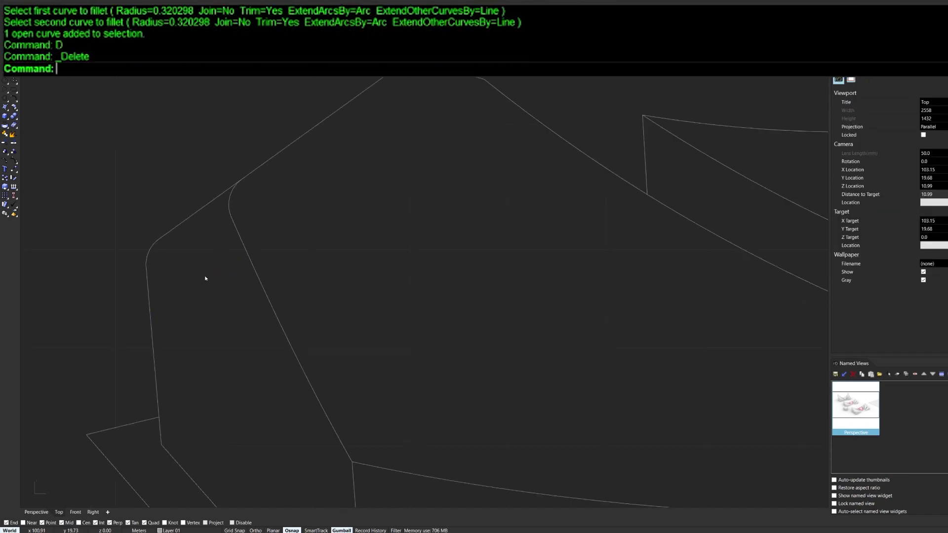
pyautogui.scroll(-6, 205, 279)
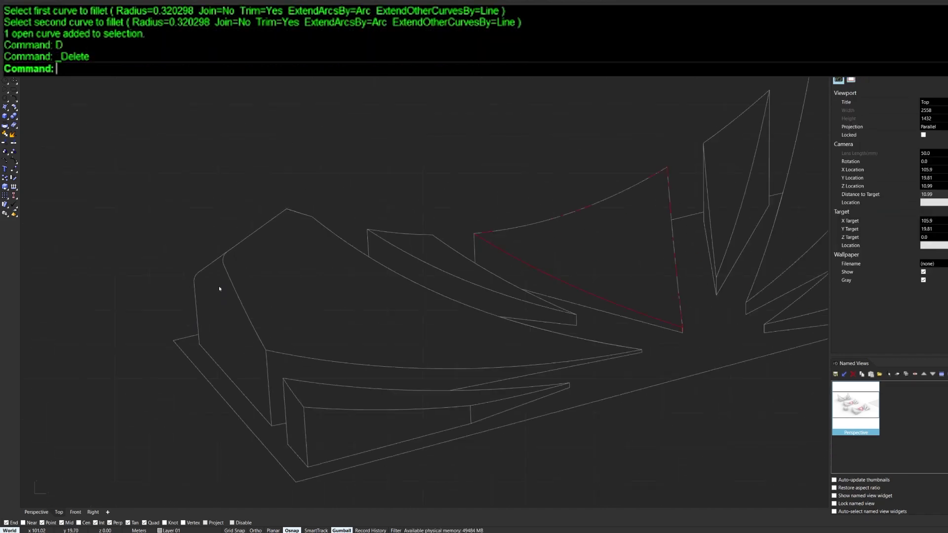
pyautogui.moveTo(204, 158); pyautogui.dragTo(230, 241)
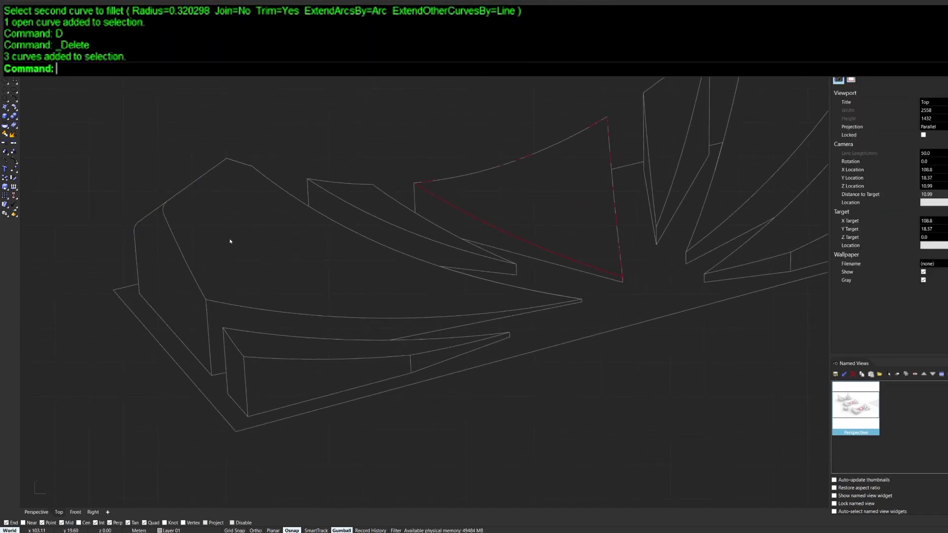
pyautogui.scroll(4, 235, 235)
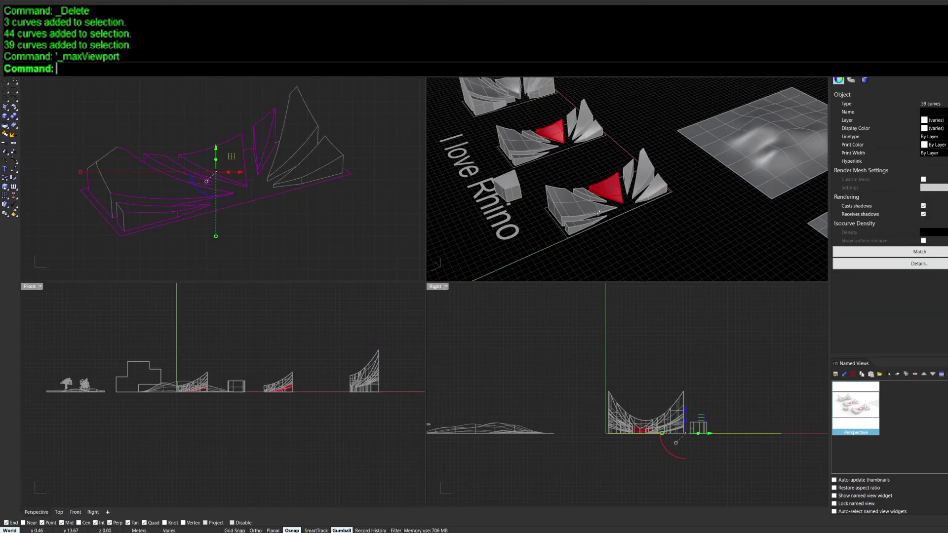
# Step: Select the wedge group with the red piece in the Perspective viewport and fit it with the Selected option of Zoom
pyautogui.hotkey('ctrl', 'm')
pyautogui.moveTo(220, 411); pyautogui.dragTo(514, 231)
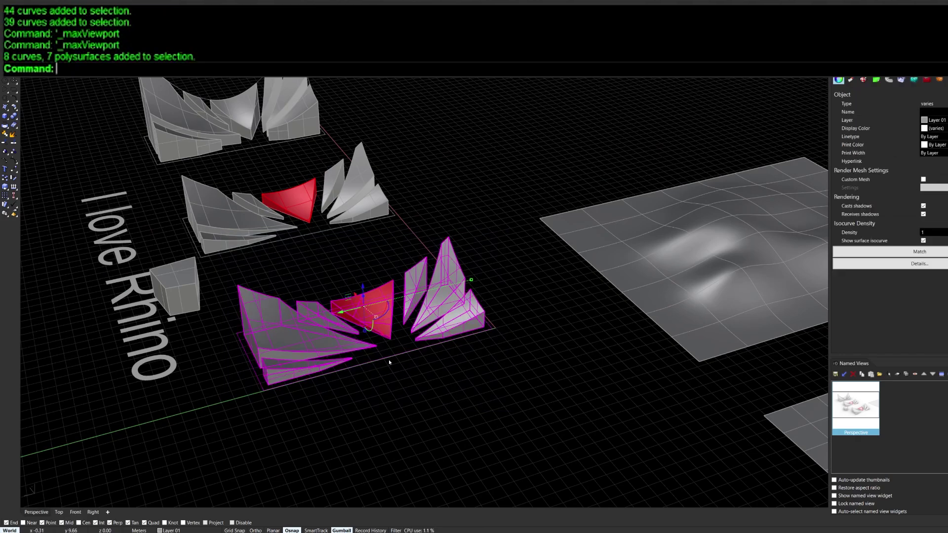
pyautogui.write('Zoom')
pyautogui.write('s')
pyautogui.press('Return')
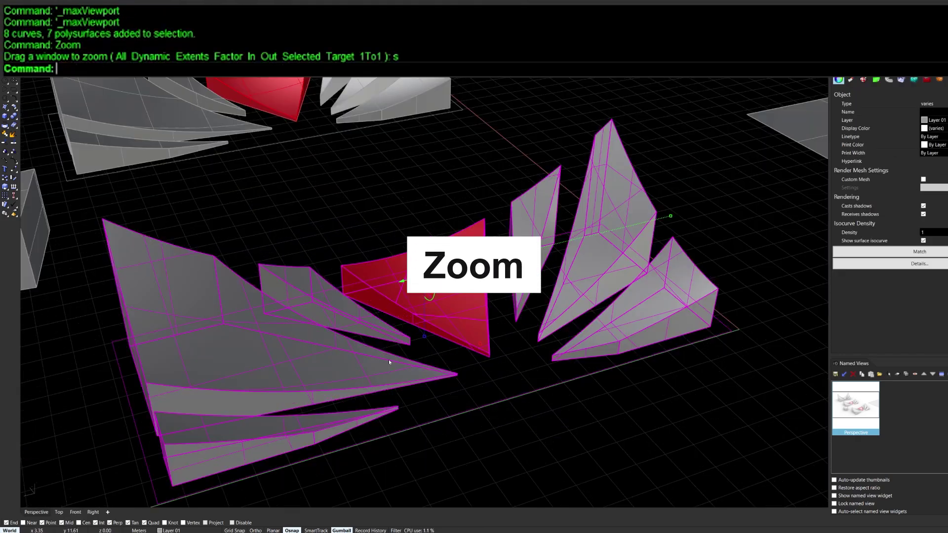
# Step: Fit the Perspective view to the all-grey wedge group with the ZS alias
pyautogui.moveTo(389, 363); pyautogui.dragTo(444, 318, button='right')
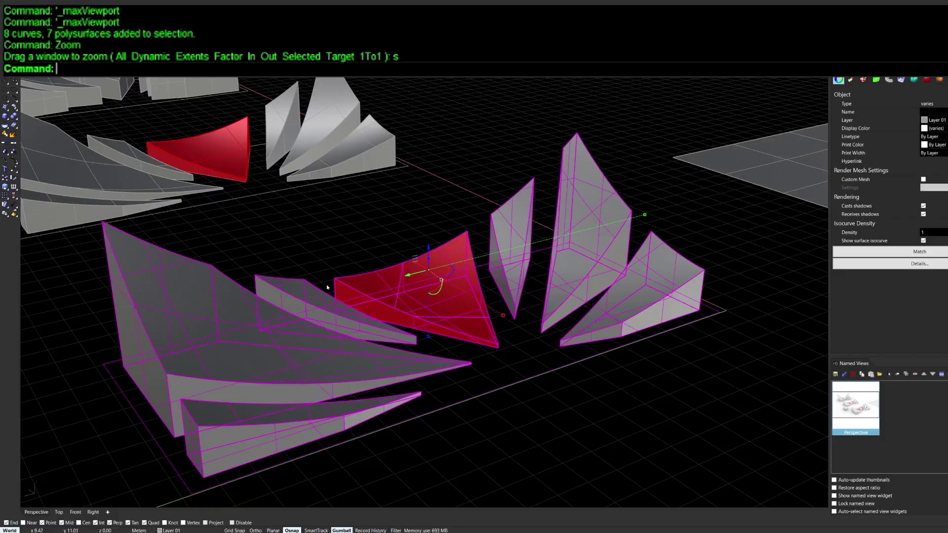
pyautogui.moveTo(327, 287); pyautogui.dragTo(415, 366, button='right')
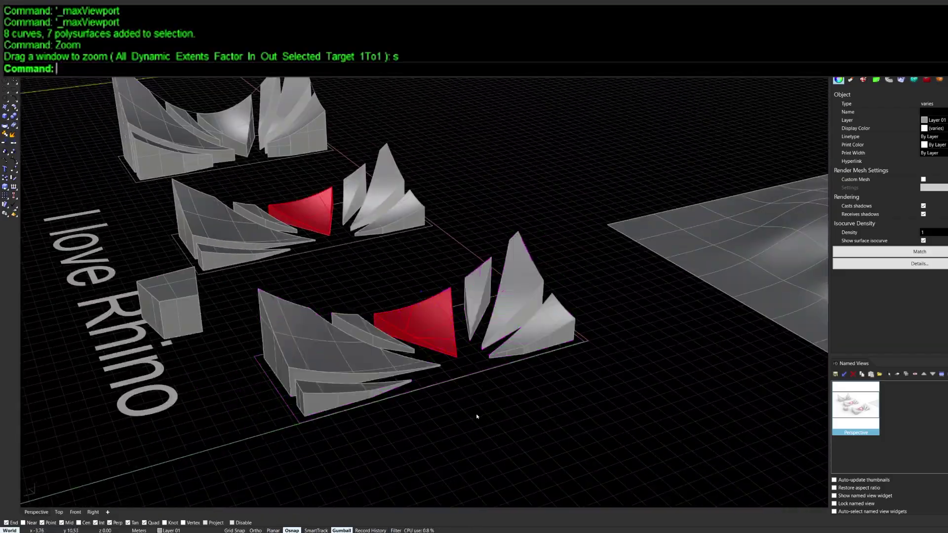
pyautogui.scroll(3, 428, 381)
pyautogui.scroll(-3, 428, 381)
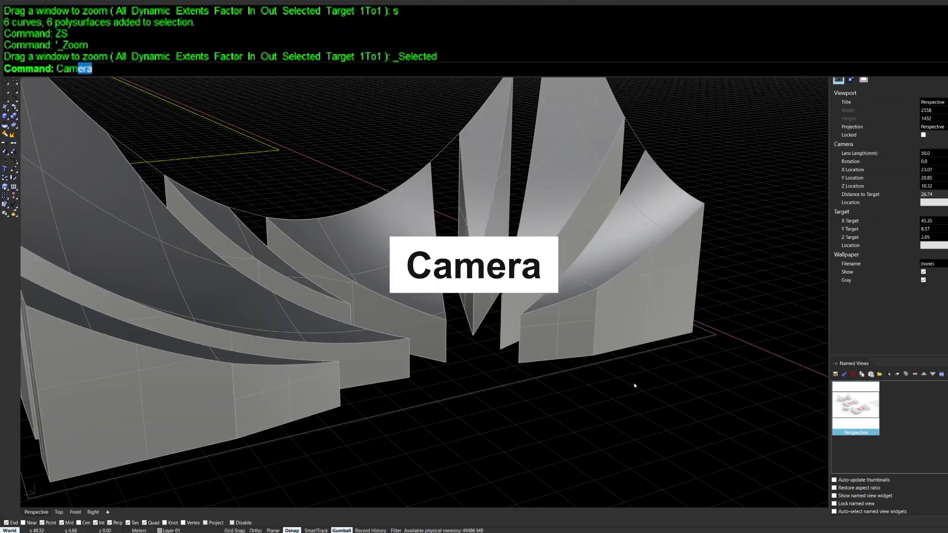
# Step: Restore the four-viewport layout during the Camera command and show the Perspective view's camera object
pyautogui.write('Camer')
pyautogui.press('Return')
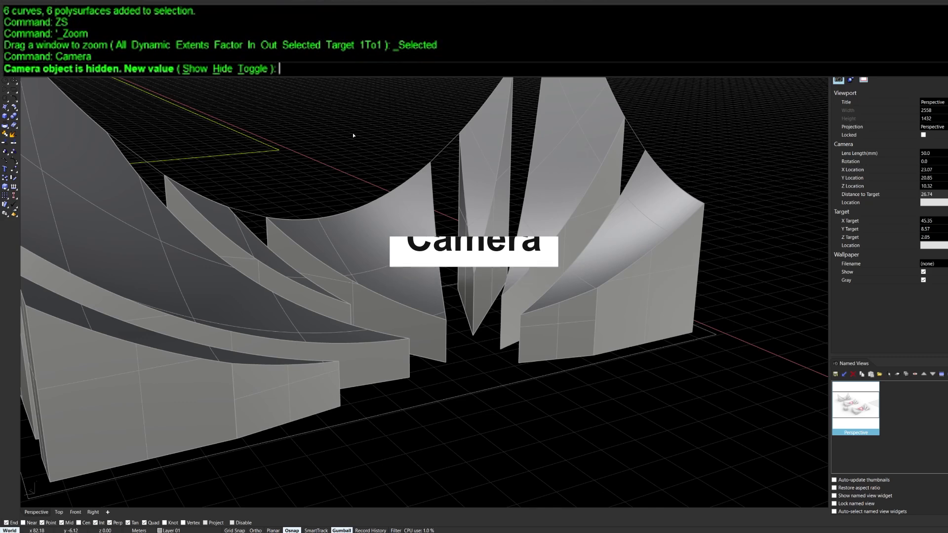
pyautogui.hotkey('ctrl', 'm')
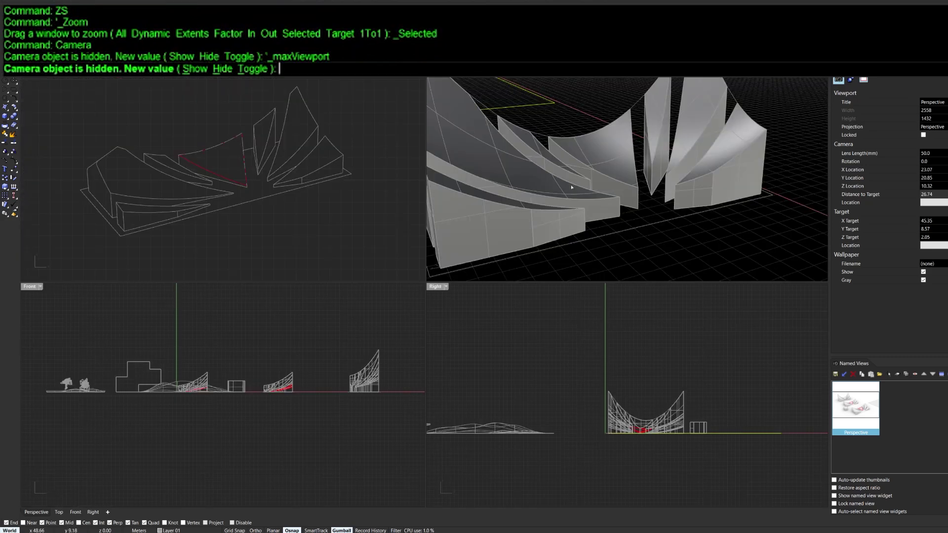
pyautogui.scroll(-5, 264, 189)
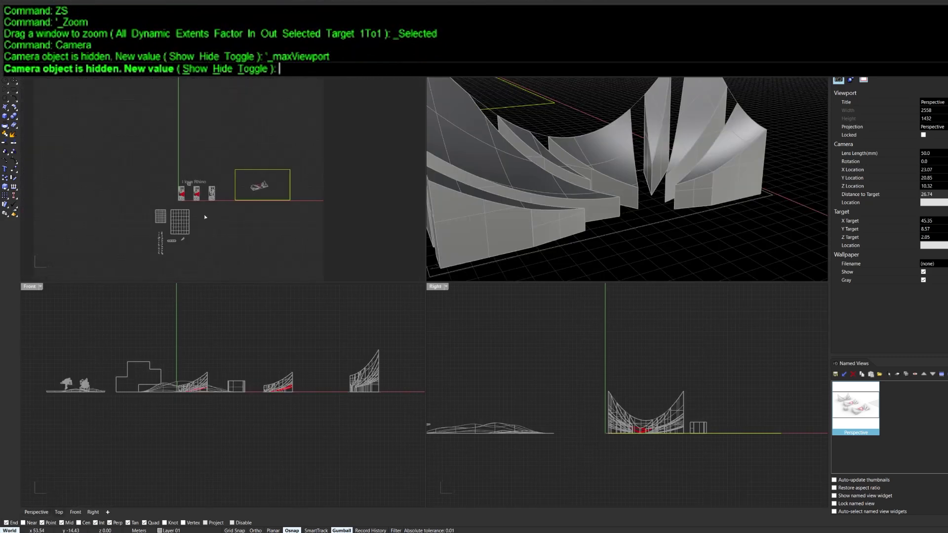
pyautogui.scroll(5, 218, 213)
pyautogui.scroll(-3, 222, 215)
pyautogui.scroll(3, 223, 216)
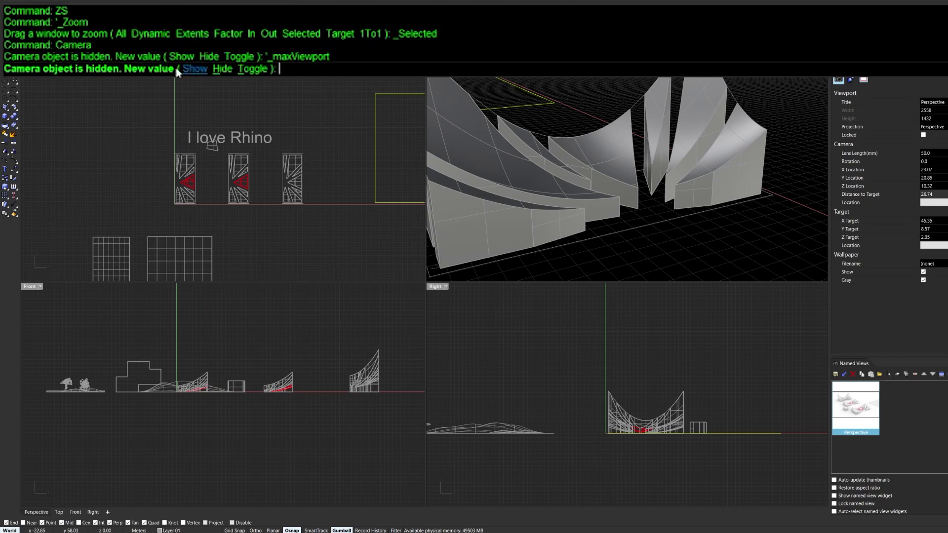
pyautogui.click(195, 69)
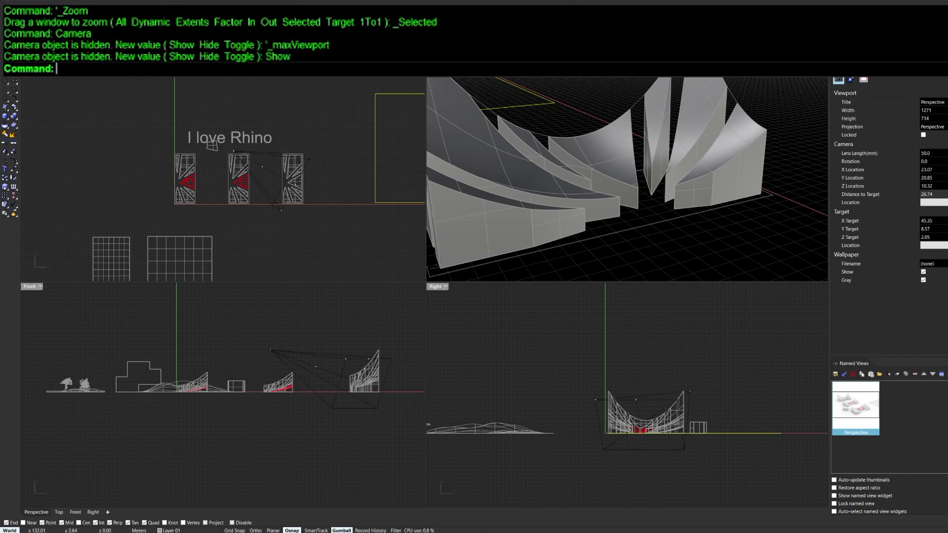
# Step: Move the Perspective camera's location point to about X -3.7, Y -14.8, Z 23.3, and hide the camera object
pyautogui.click(211, 160)
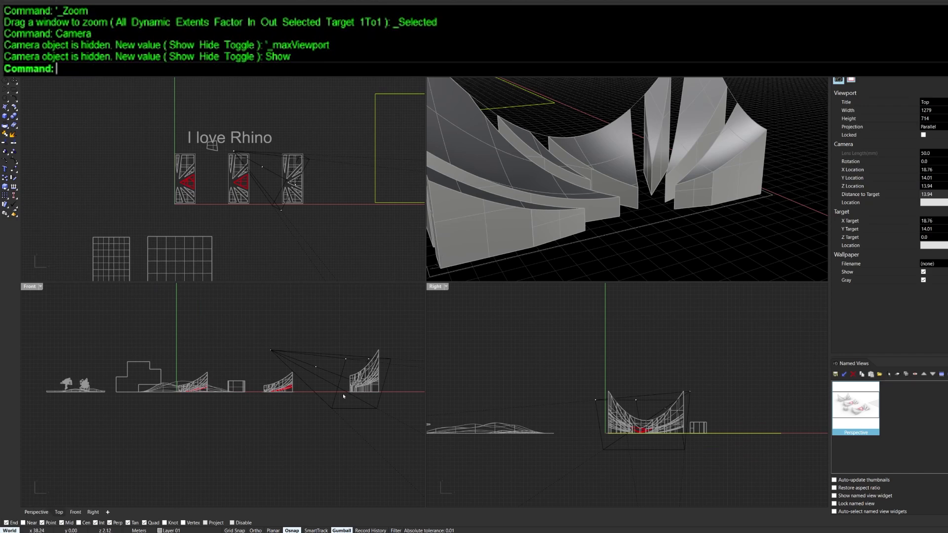
pyautogui.click(679, 368)
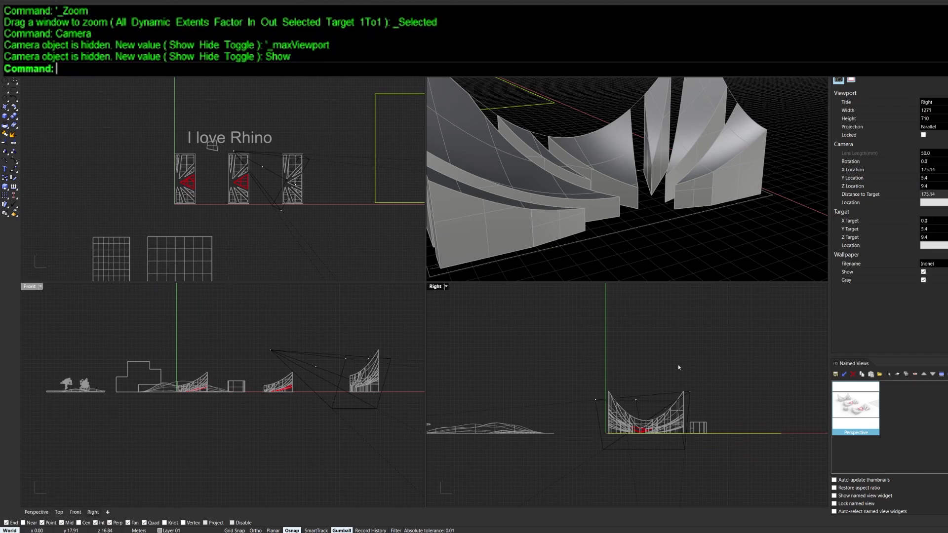
pyautogui.click(690, 393)
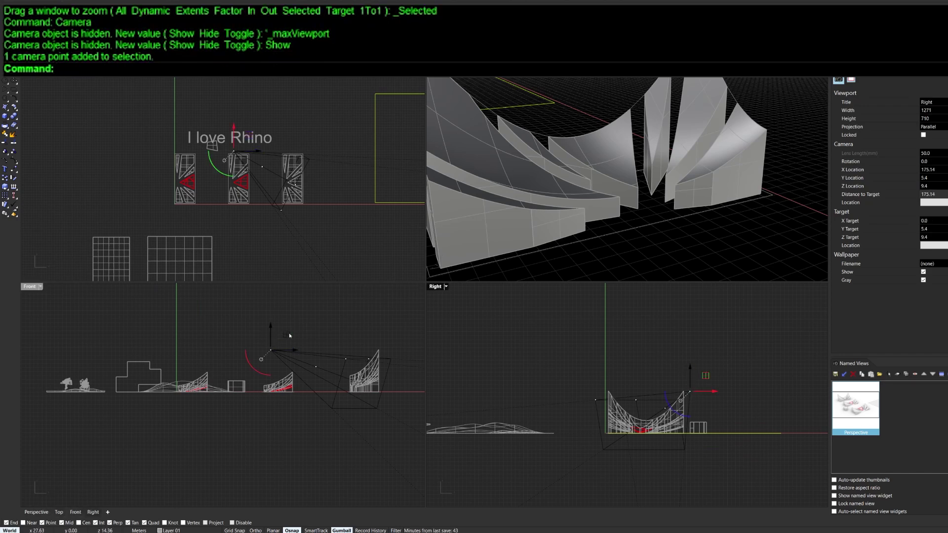
pyautogui.moveTo(290, 335); pyautogui.dragTo(155, 325)
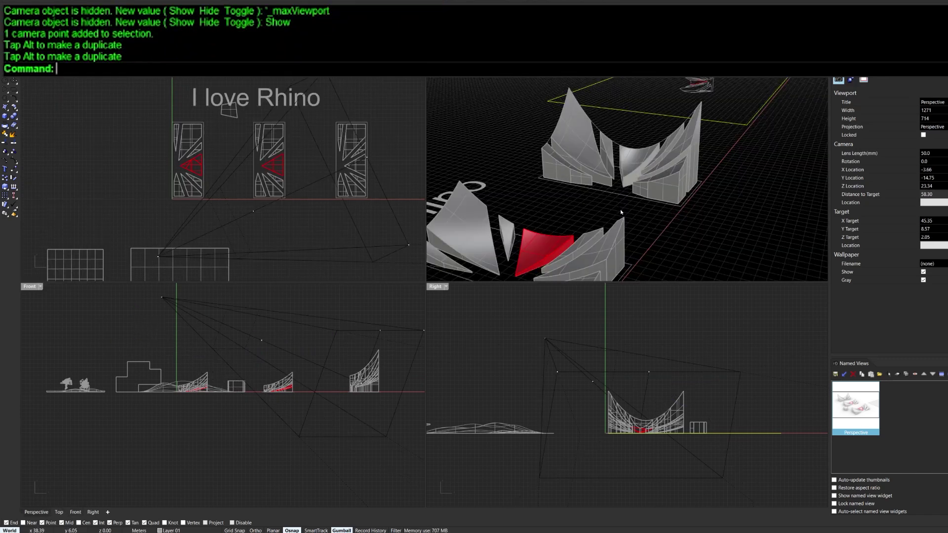
pyautogui.press('Return')
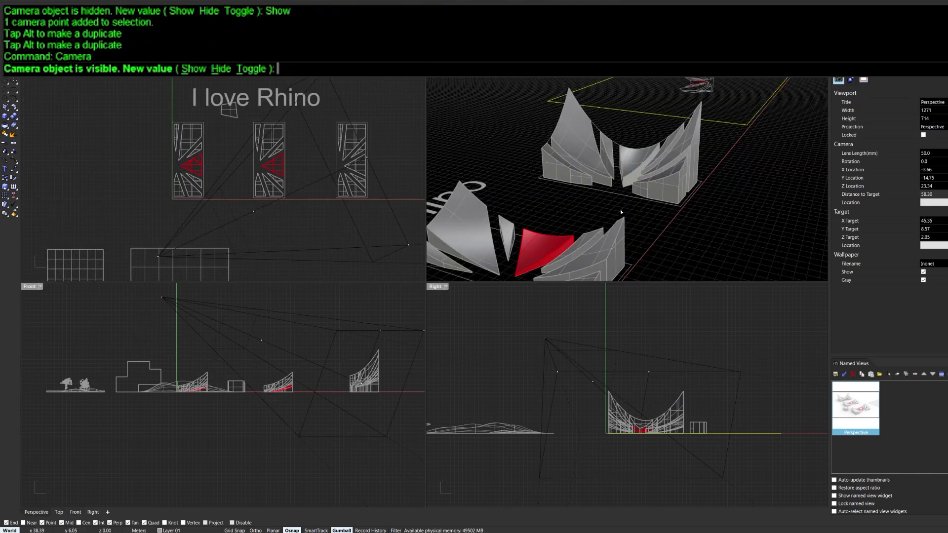
pyautogui.click(221, 69)
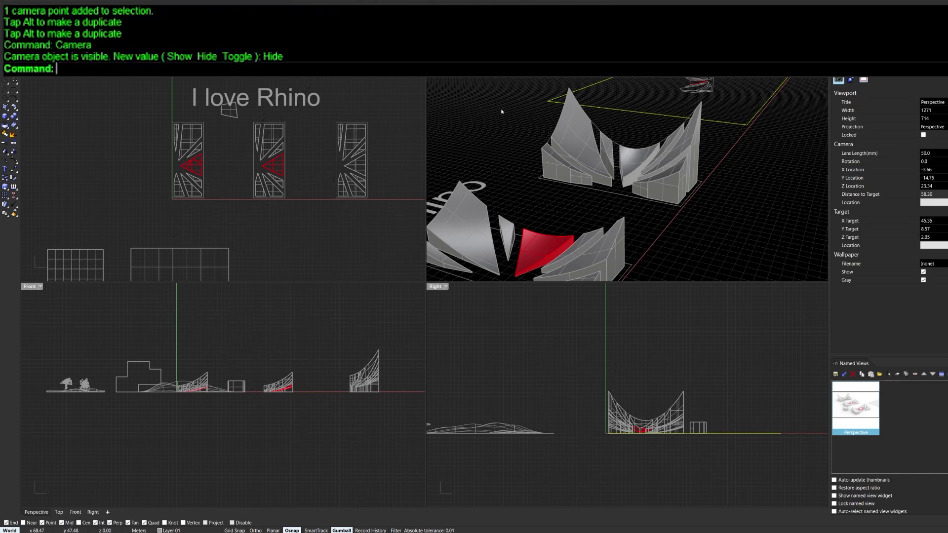
# Step: Maximize and restore the Perspective, Front and Right viewports in turn by repeating MaxViewport
pyautogui.write('Max')
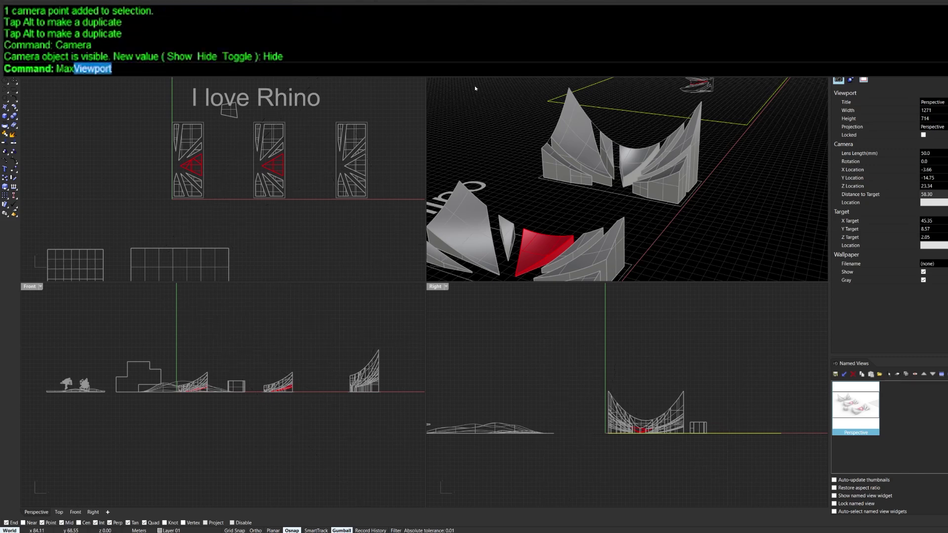
pyautogui.write('V')
pyautogui.press('Return')
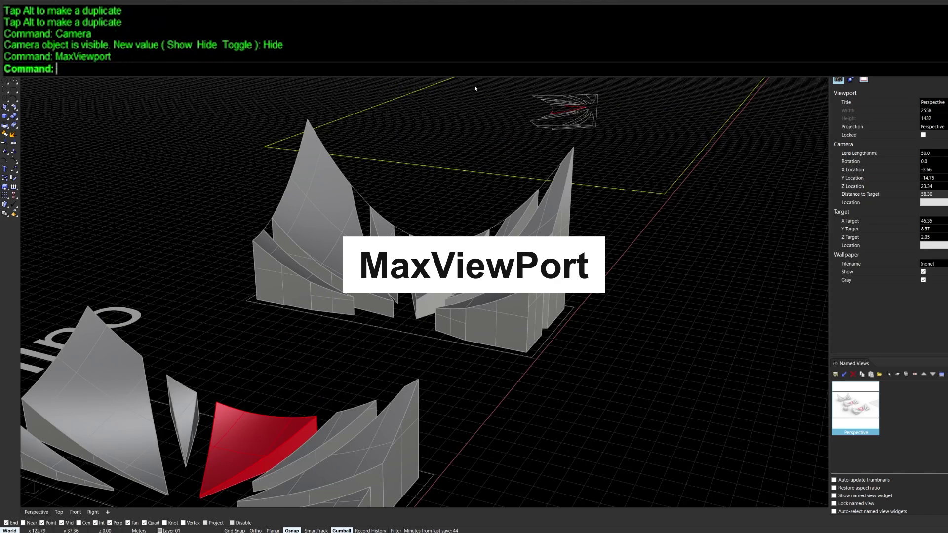
pyautogui.rightClick(475, 87)
pyautogui.rightClick(338, 343)
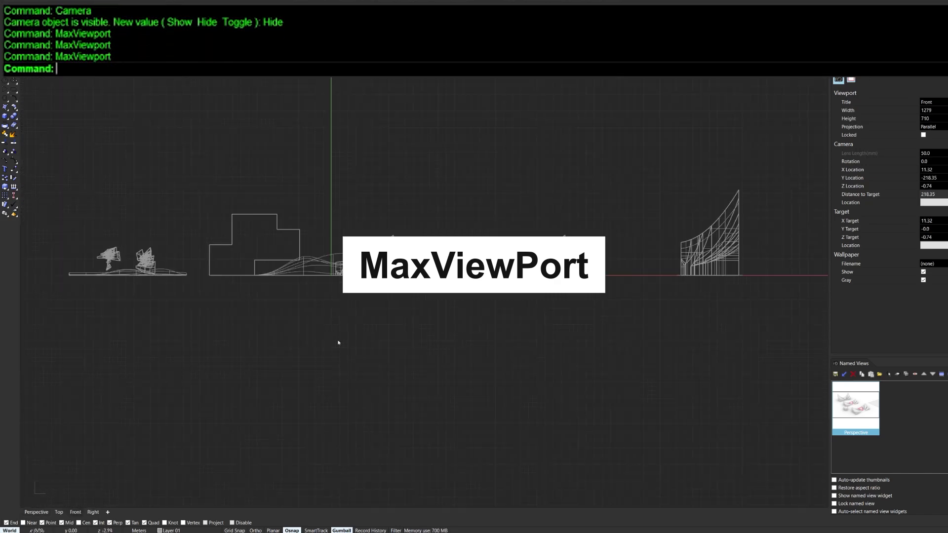
pyautogui.rightClick(288, 317)
pyautogui.rightClick(554, 359)
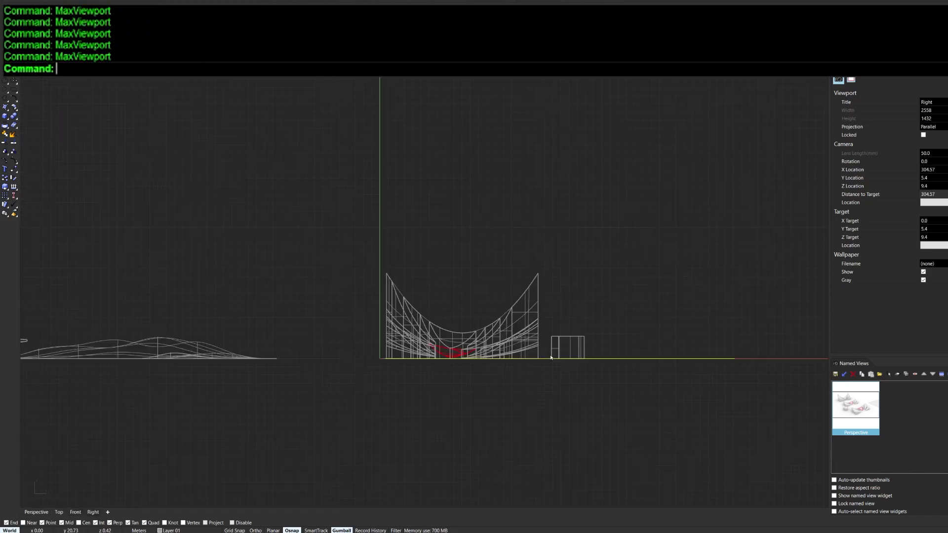
pyautogui.moveTo(588, 254); pyautogui.dragTo(334, 378)
pyautogui.rightClick(408, 350)
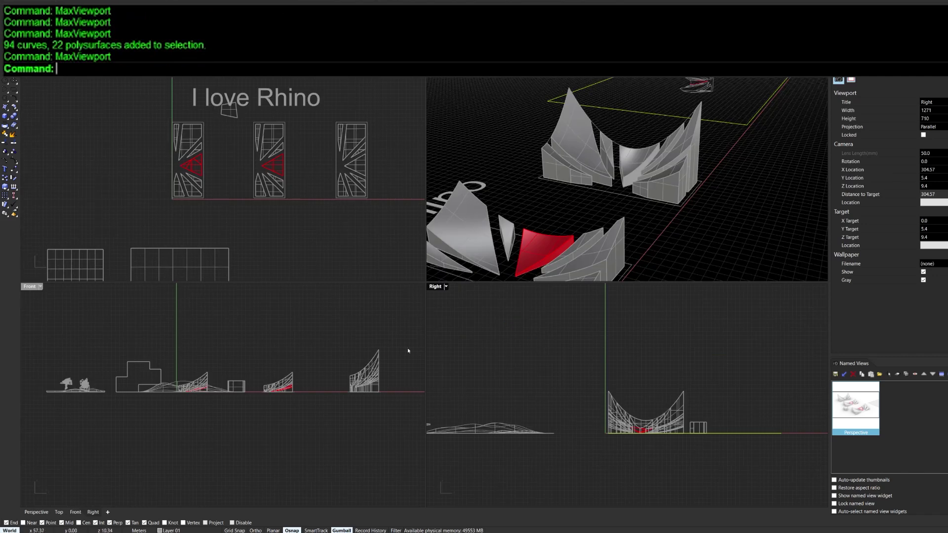
# Step: Toggle the Perspective and Top viewports between maximized and four-view layout, ending with Perspective maximized
pyautogui.click(515, 156)
pyautogui.hotkey('ctrl', 'm')
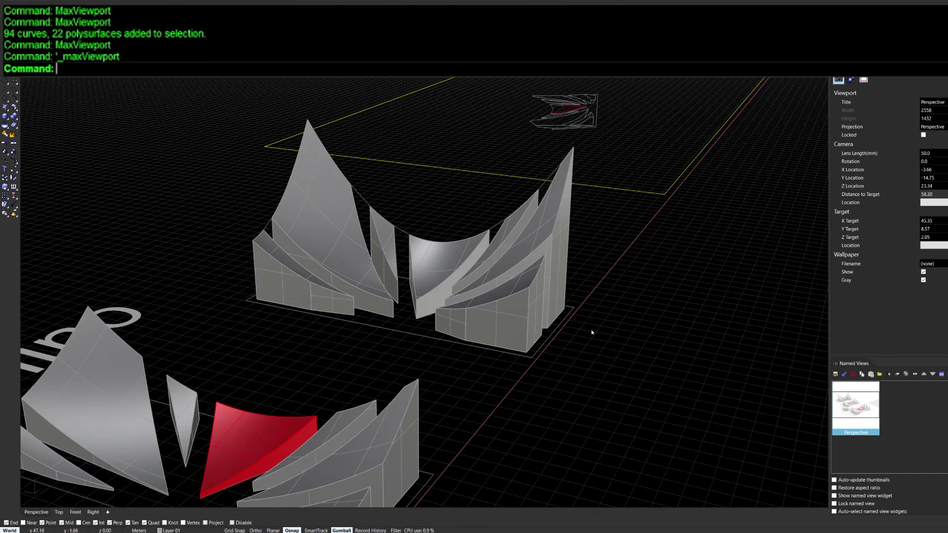
pyautogui.hotkey('ctrl', 'm')
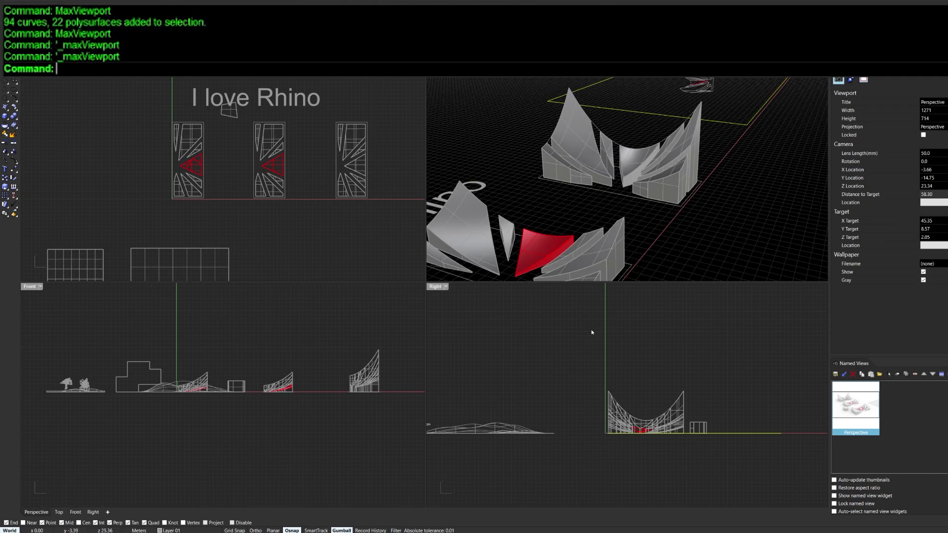
pyautogui.click(300, 232)
pyautogui.hotkey('ctrl', 'm')
pyautogui.hotkey('ctrl', 'm')
pyautogui.click(434, 279)
pyautogui.hotkey('ctrl', 'm')
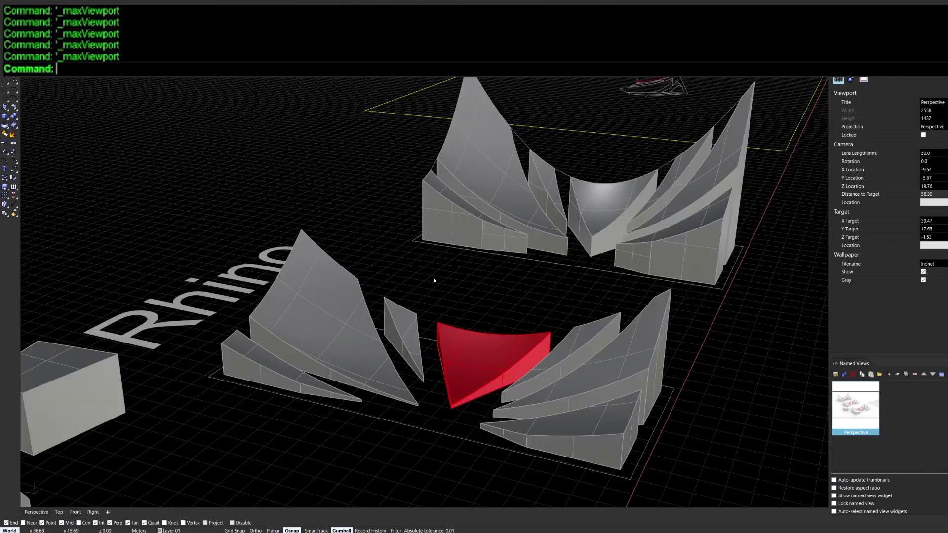
# Step: Fit the view to the nearer wedge group with the red piece using ZS, and clear the selection
pyautogui.moveTo(642, 483); pyautogui.dragTo(267, 301)
pyautogui.write('ZS')
pyautogui.press('Return')
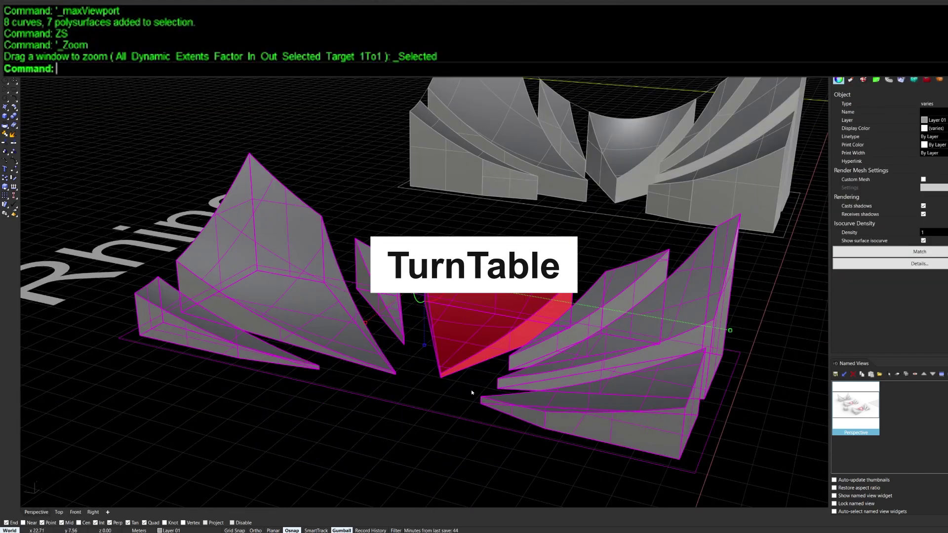
pyautogui.press('Escape')
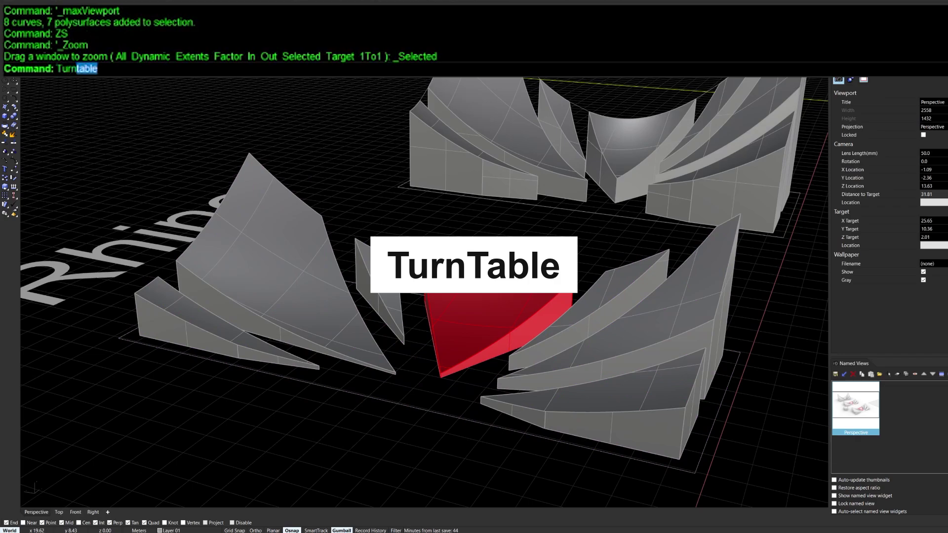
# Step: Rotate the Perspective view around the wedge group with Turntable at speed 14, and close the turntable
pyautogui.write('Turn')
pyautogui.press('Return')
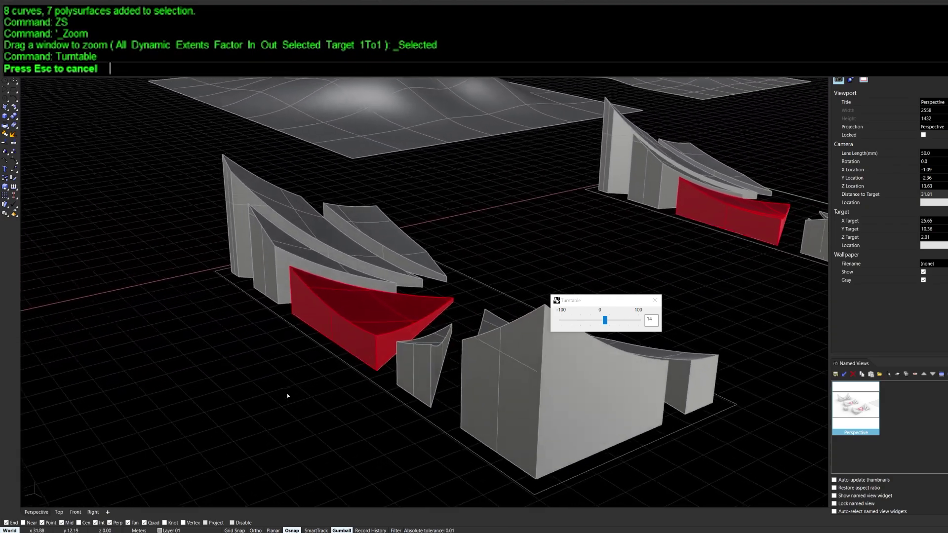
pyautogui.click(654, 300)
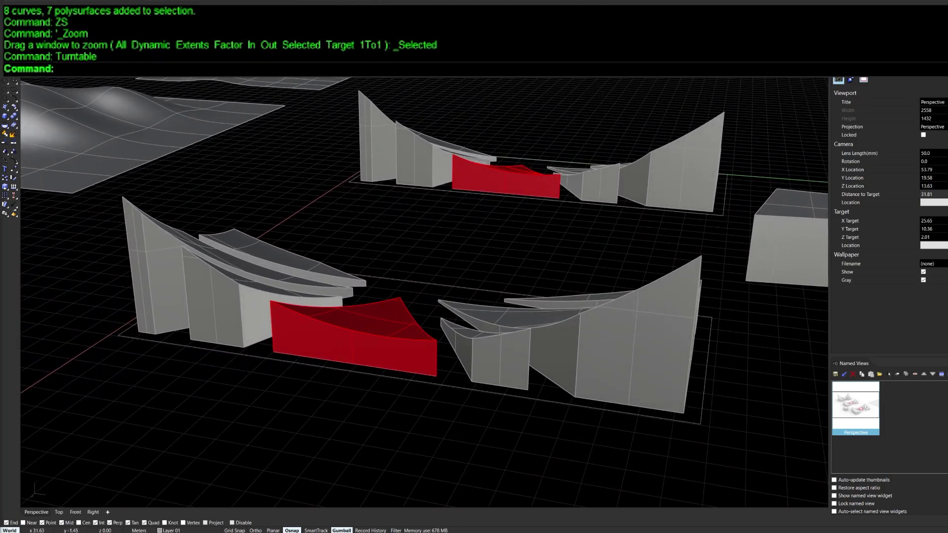
# Step: Give all objects random colours with TestRandColor and set the Perspective view's display mode to Wireframe
pyautogui.write('TestRandColor')
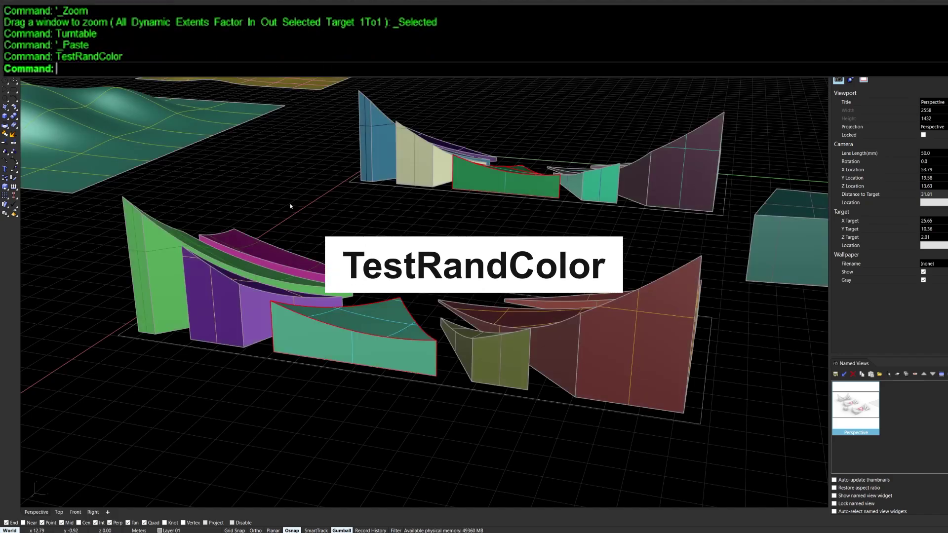
pyautogui.moveTo(411, 249); pyautogui.dragTo(428, 261, button='right')
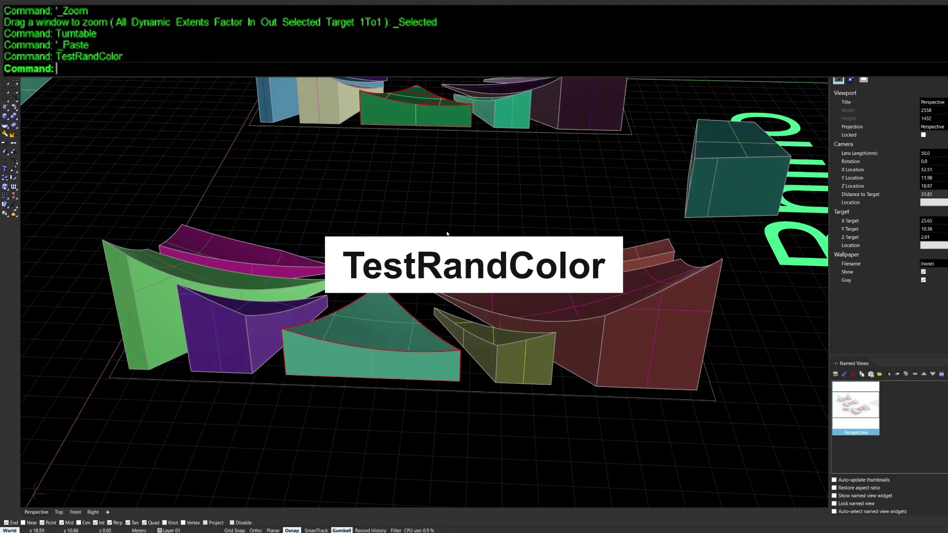
pyautogui.moveTo(410, 294); pyautogui.dragTo(500, 311, button='right')
pyautogui.keyDown('shift'); pyautogui.moveTo(338, 222); pyautogui.dragTo(508, 275, button='right'); pyautogui.keyUp('shift')
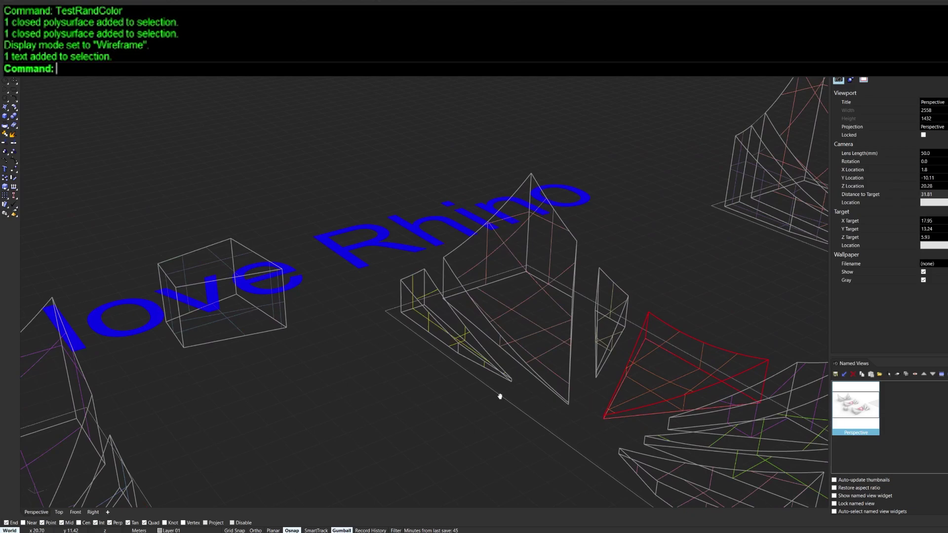
pyautogui.keyDown('shift'); pyautogui.moveTo(500, 396); pyautogui.dragTo(599, 418, button='right'); pyautogui.keyUp('shift')
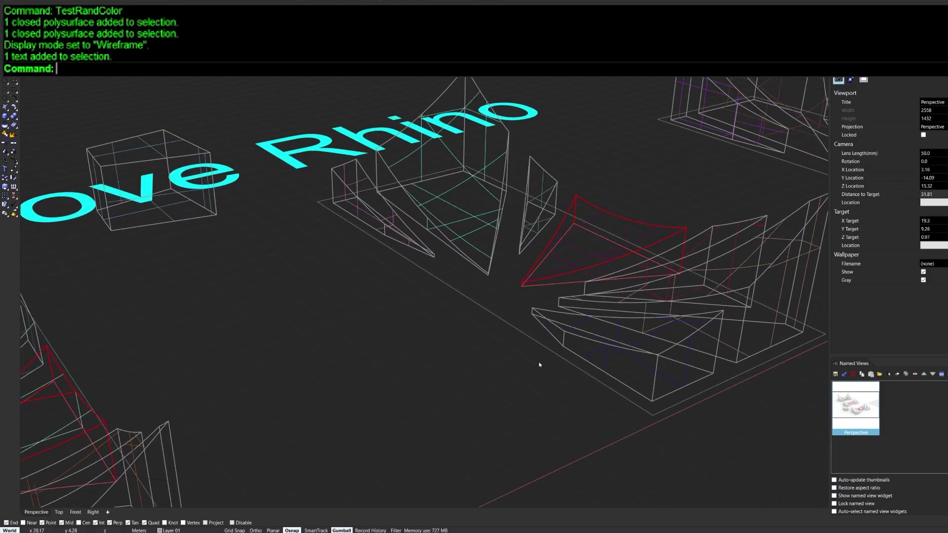
# Step: Fit the view to the wedge group with the red-outlined piece using ZS, and start Turntable around it
pyautogui.moveTo(522, 345); pyautogui.dragTo(427, 205)
pyautogui.write('ZS')
pyautogui.press('Return')
pyautogui.press('Escape')
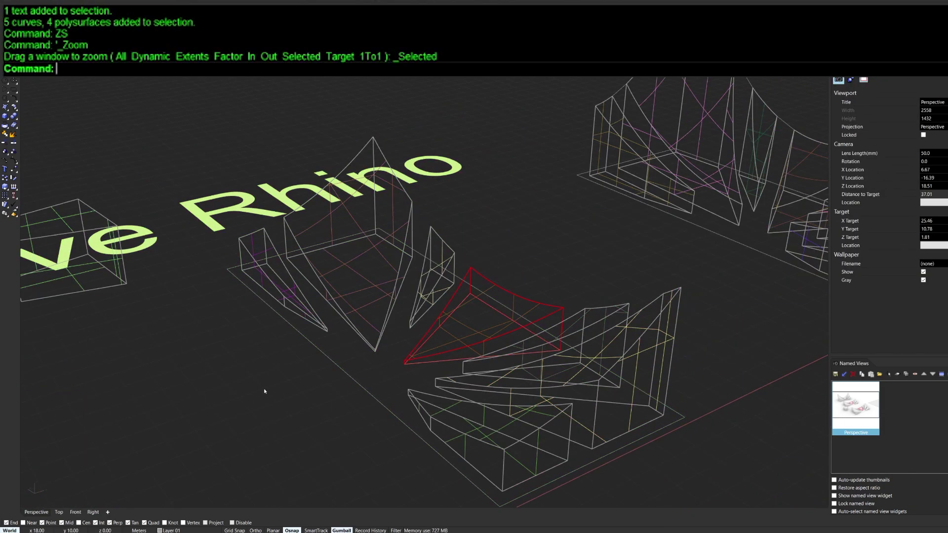
pyautogui.write('Turntable')
pyautogui.press('Return')
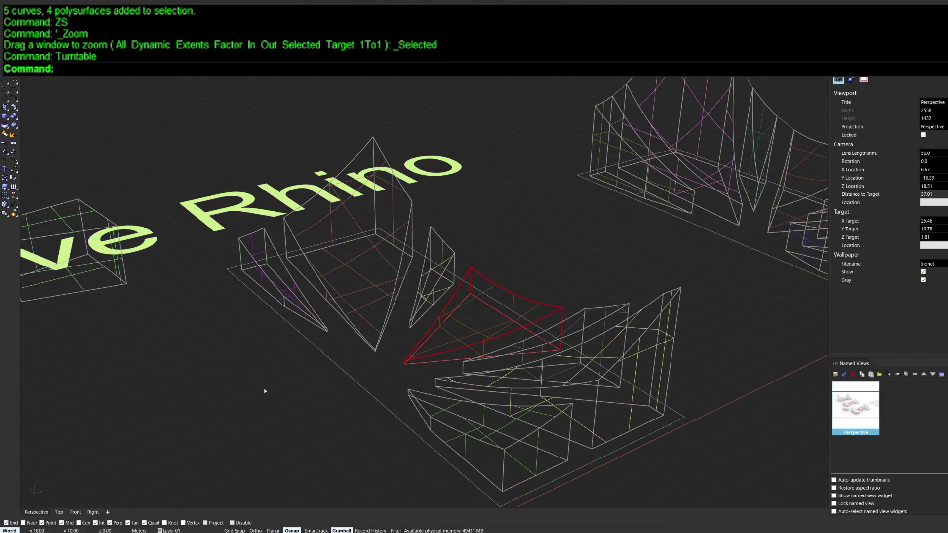